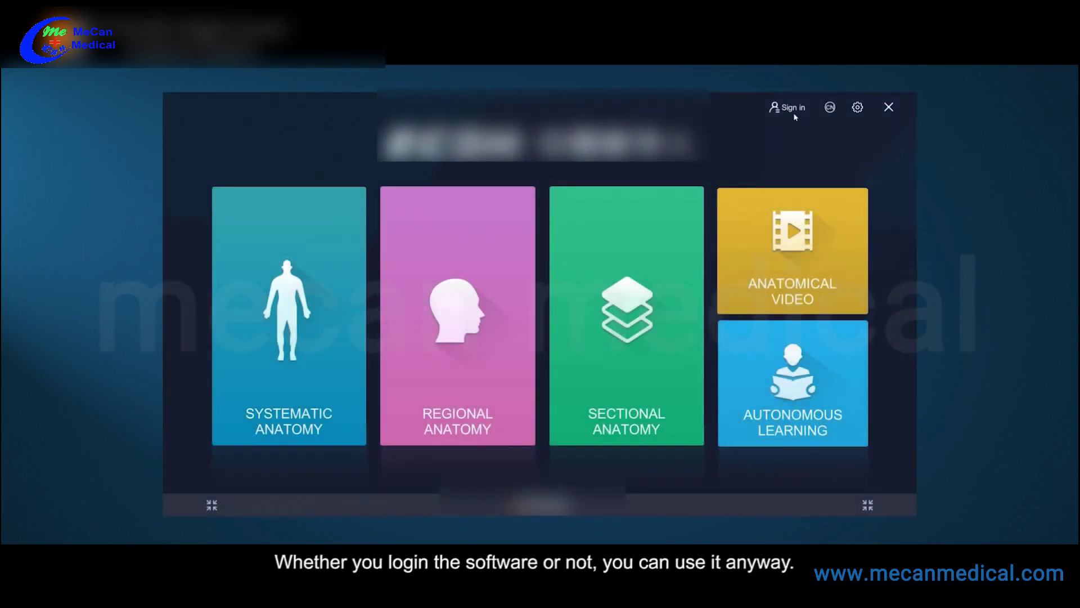
Sign in with the remembered account and open the Systematic Anatomy module.
left_click(793, 114)
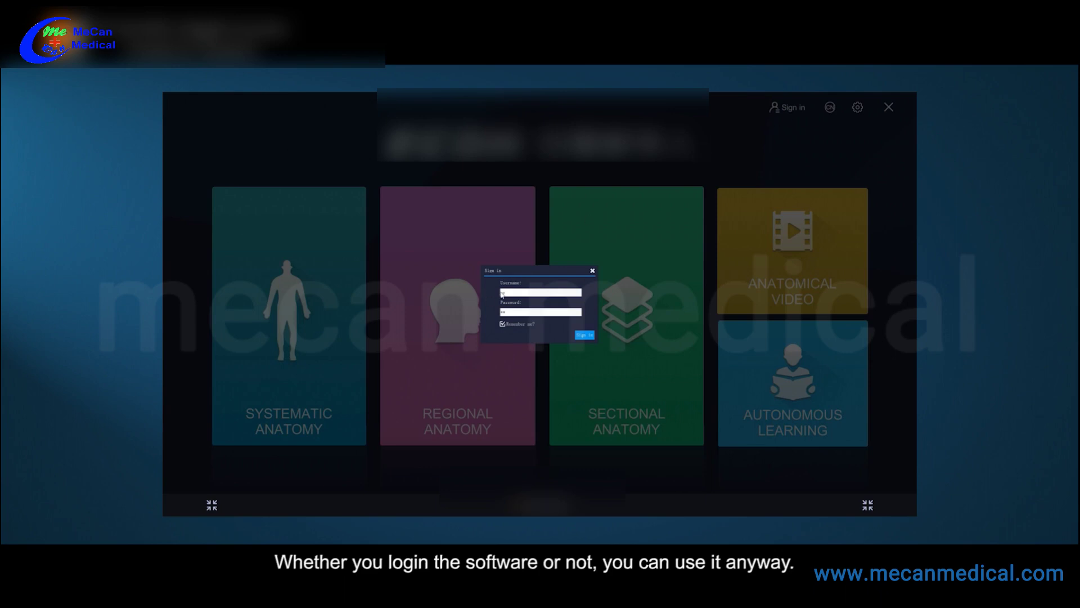
left_click(592, 338)
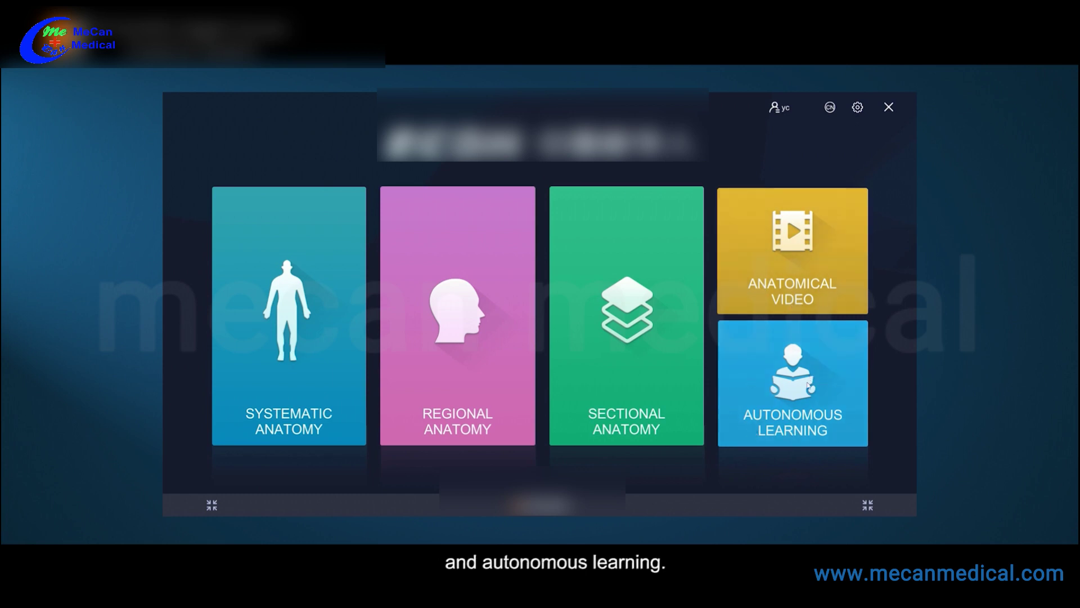
left_click(328, 374)
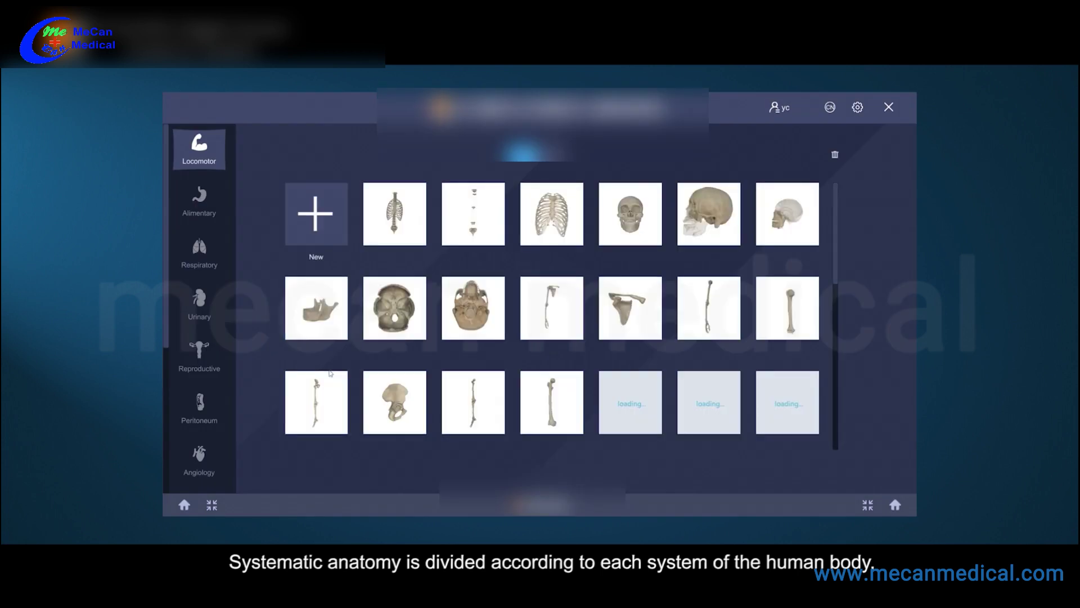
Look through the preset scenes of the body systems one after another, from Alimentary down to Endocrine.
left_click(200, 204)
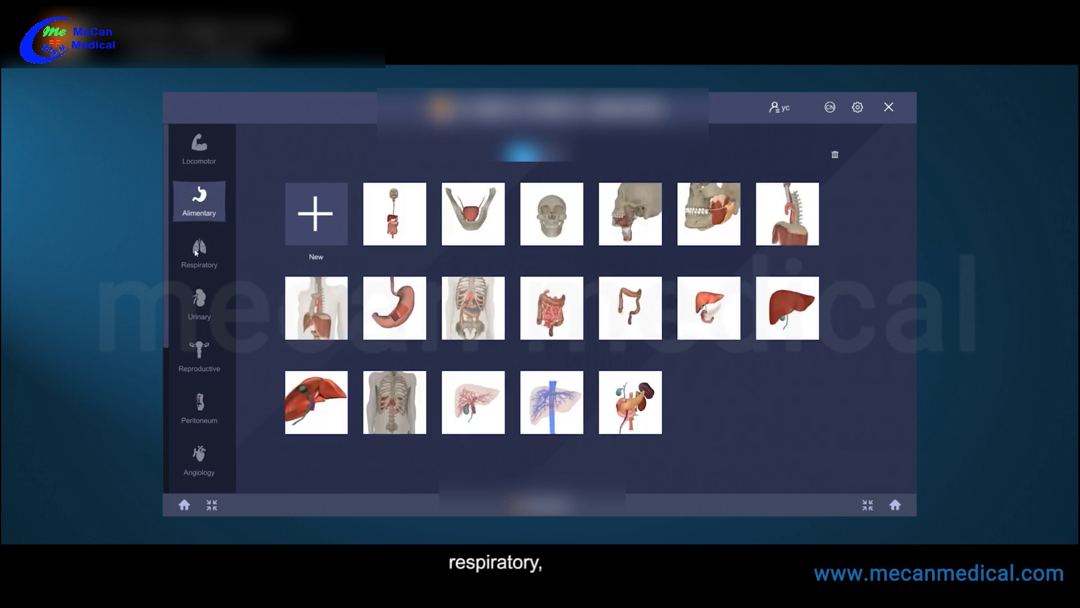
left_click(196, 264)
left_click(197, 304)
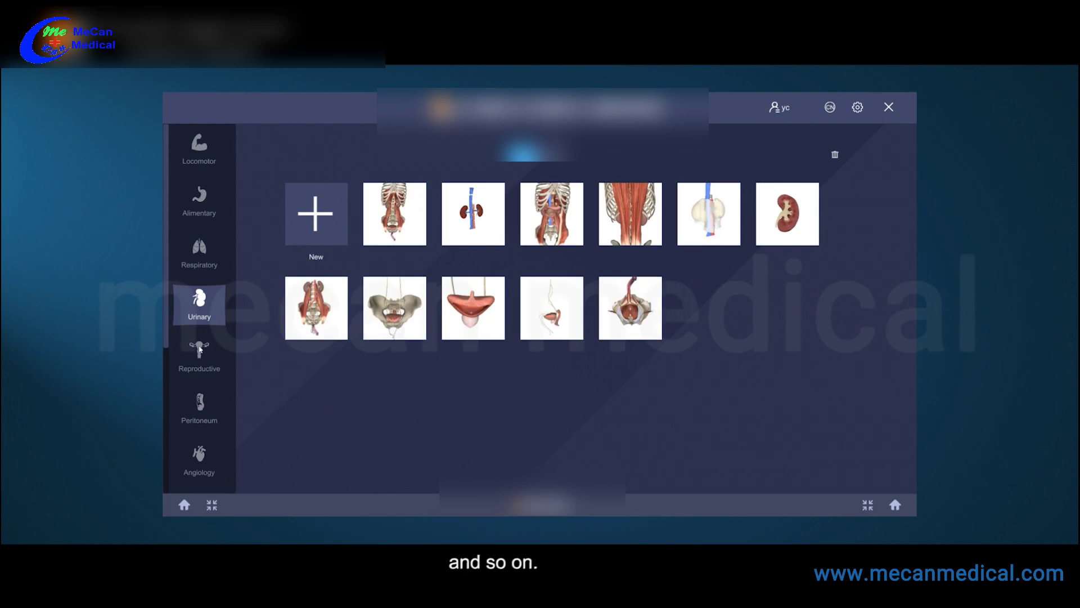
left_click(198, 349)
left_click(204, 393)
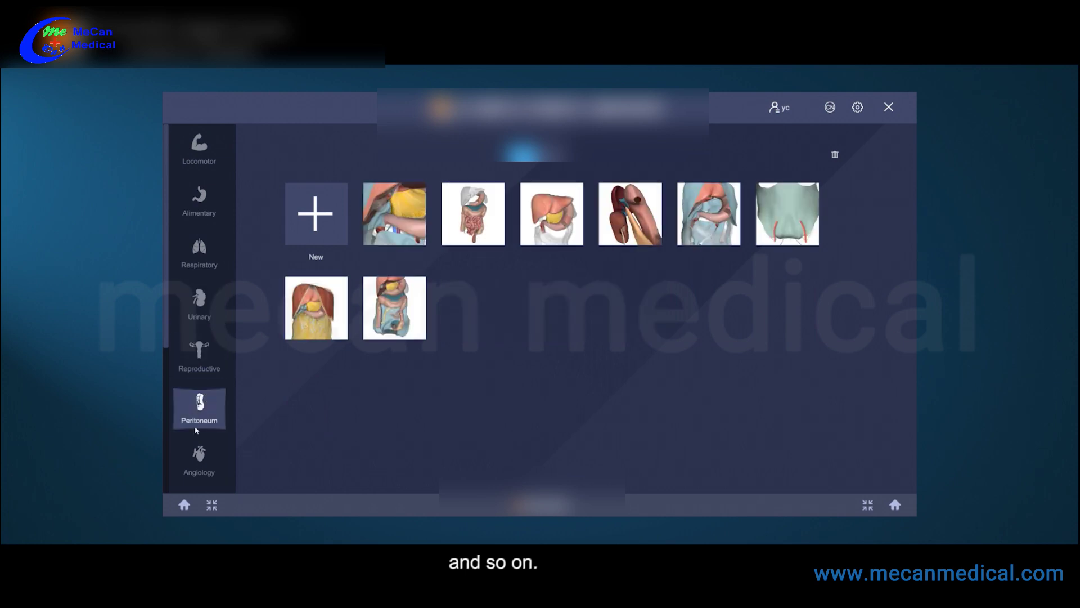
left_click(202, 459)
scroll(219, 292, "down", 3)
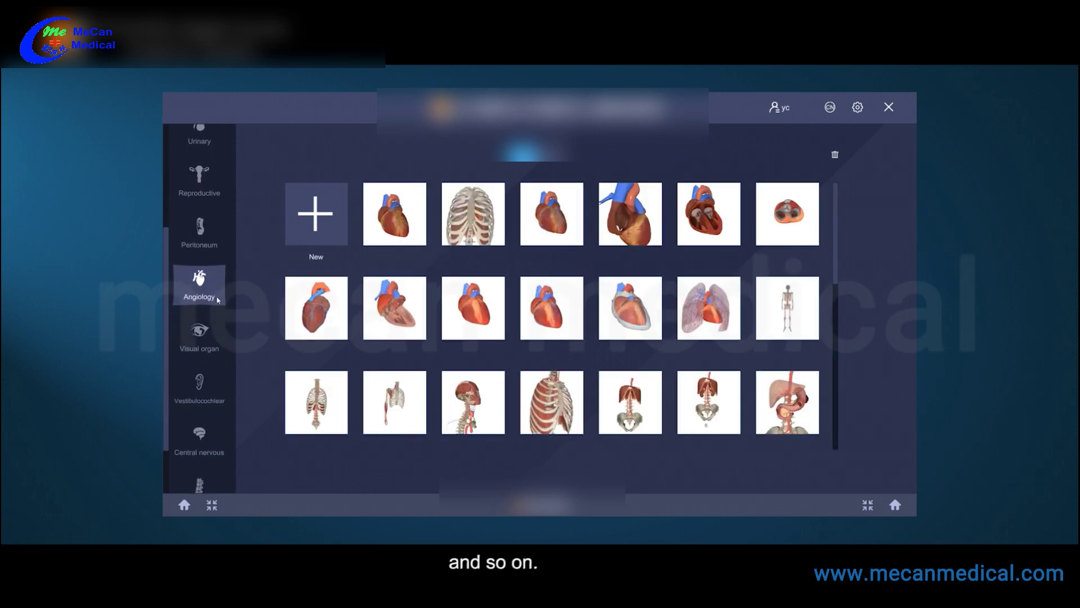
left_click(204, 326)
left_click(204, 378)
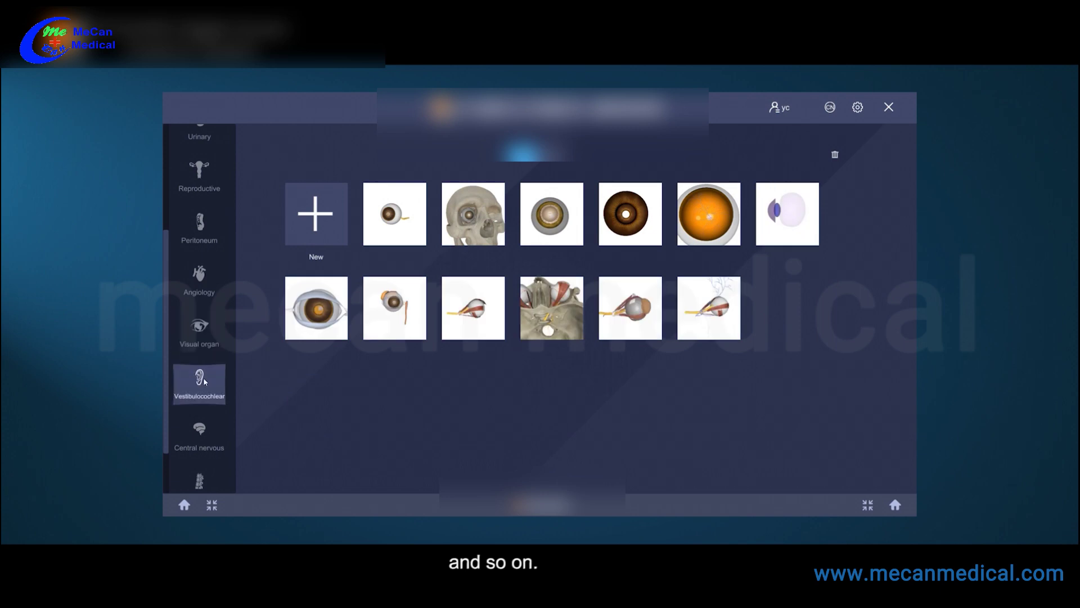
left_click(201, 435)
scroll(209, 338, "down", 2)
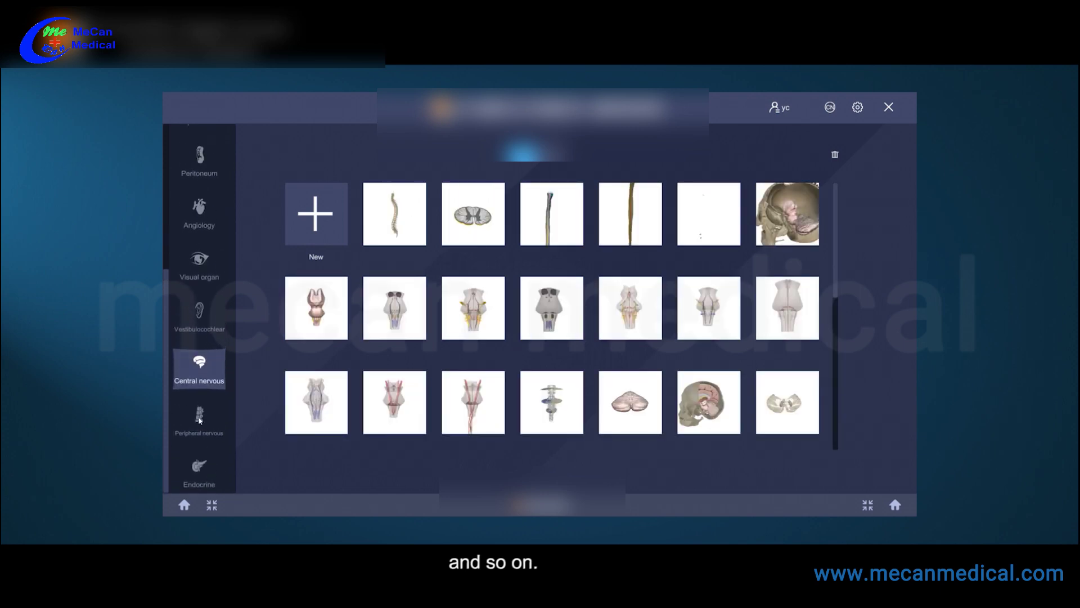
left_click(201, 421)
left_click(202, 465)
Return to the Locomotor system, look through its presets and open the front-view skull scene.
scroll(207, 393, "up", 4)
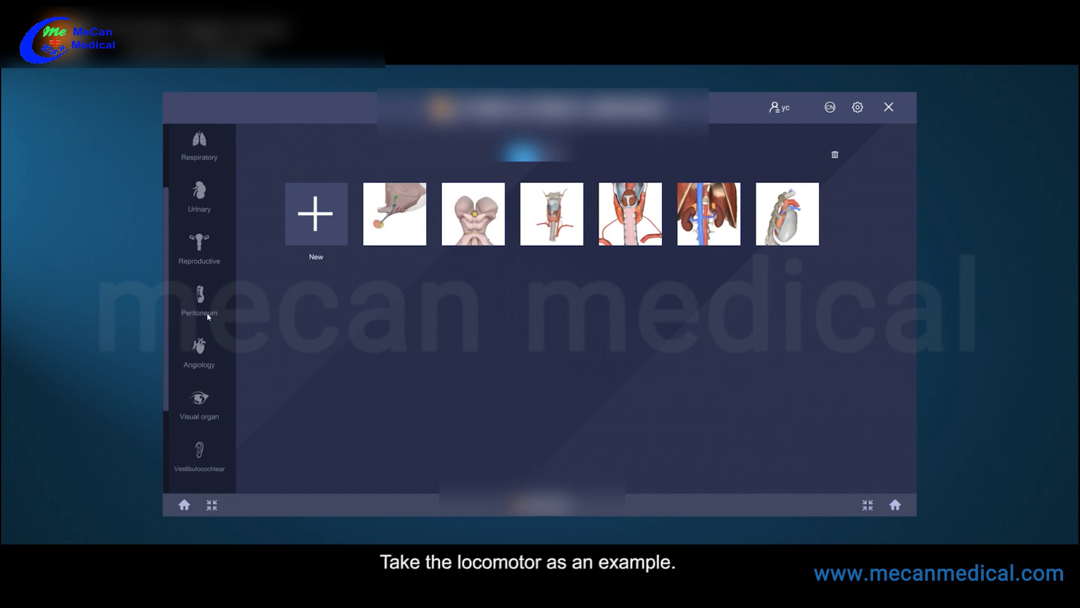
scroll(210, 360, "up", 1)
left_click(198, 147)
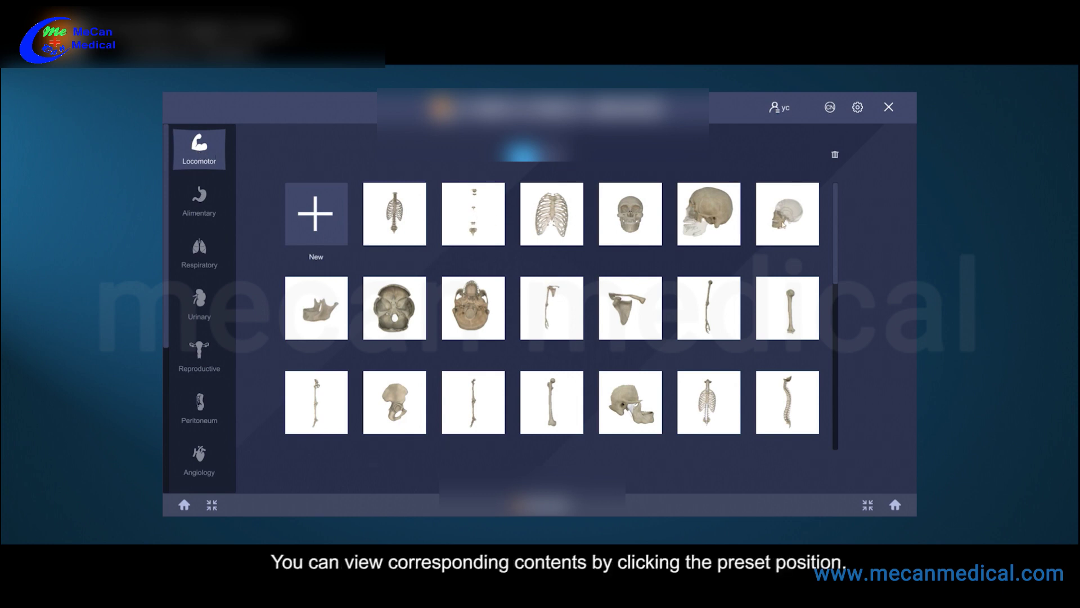
scroll(477, 311, "down", 2)
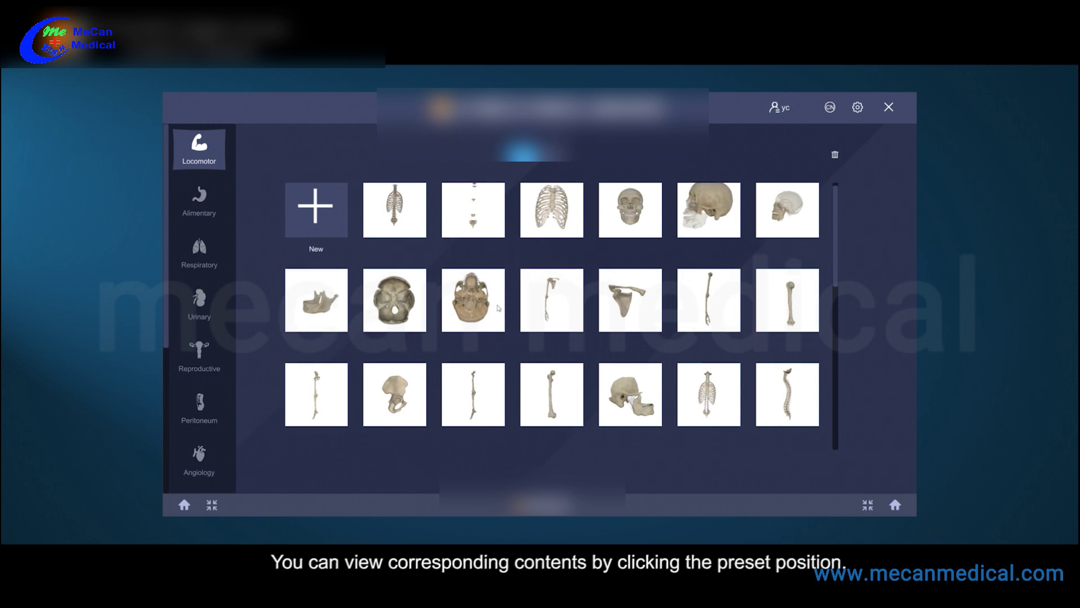
scroll(498, 309, "down", 3)
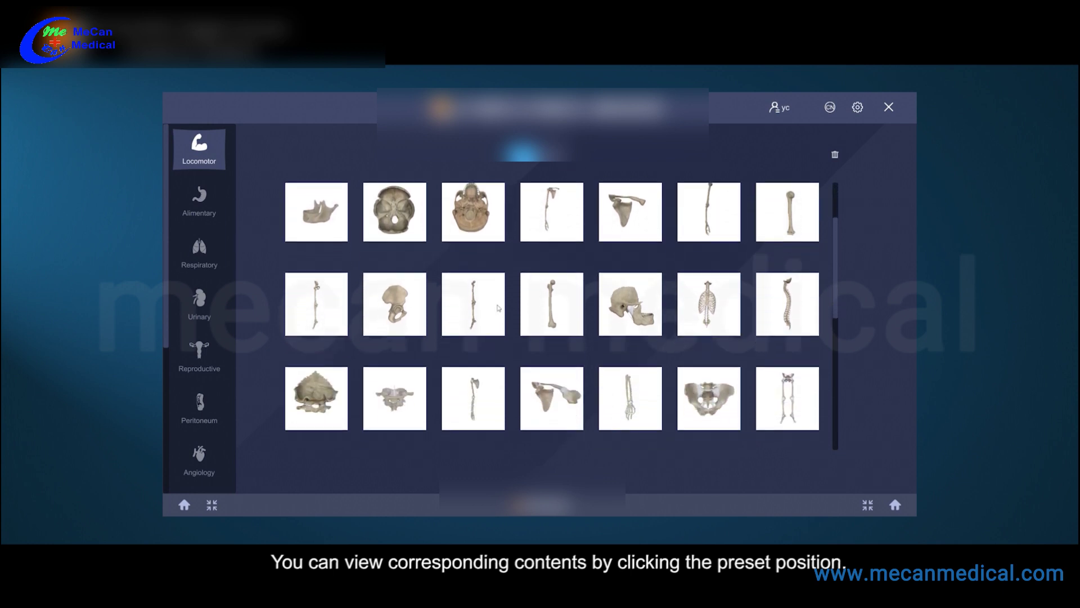
scroll(498, 308, "down", 2)
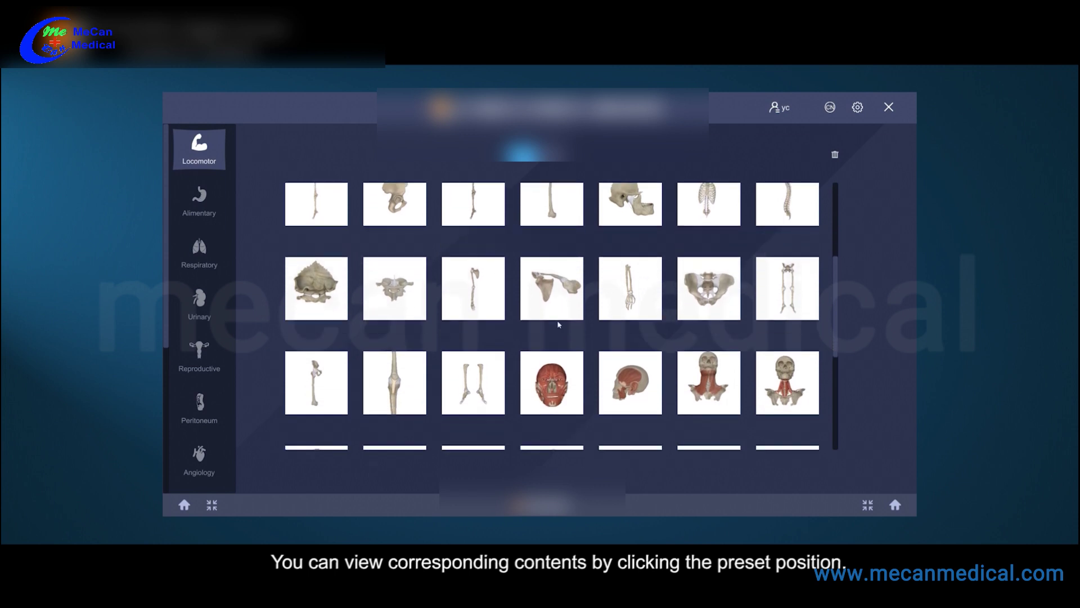
left_click_drag(837, 274, 811, 183)
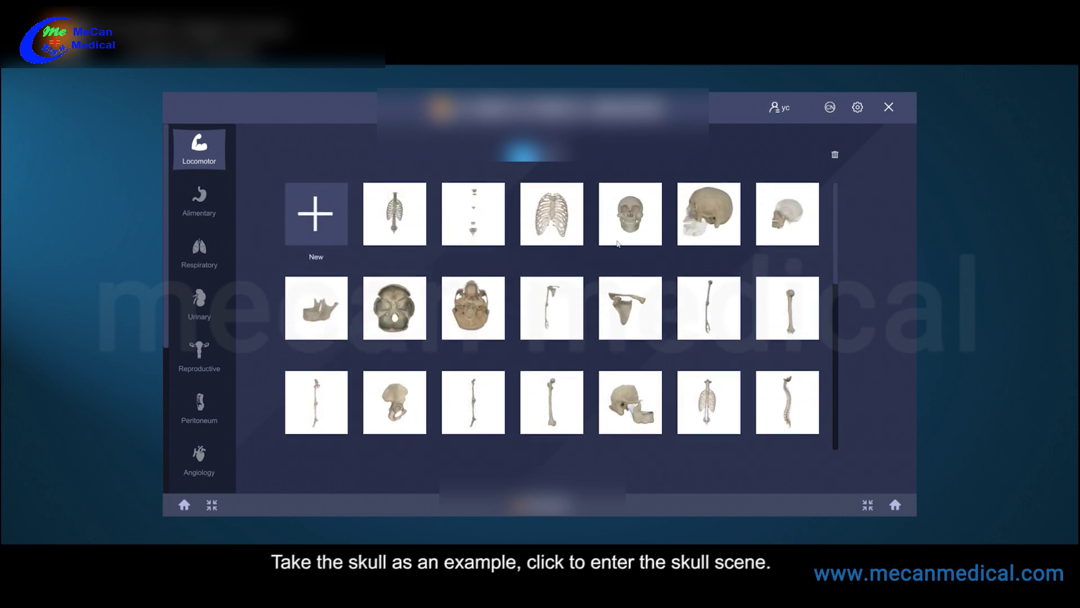
left_click(627, 223)
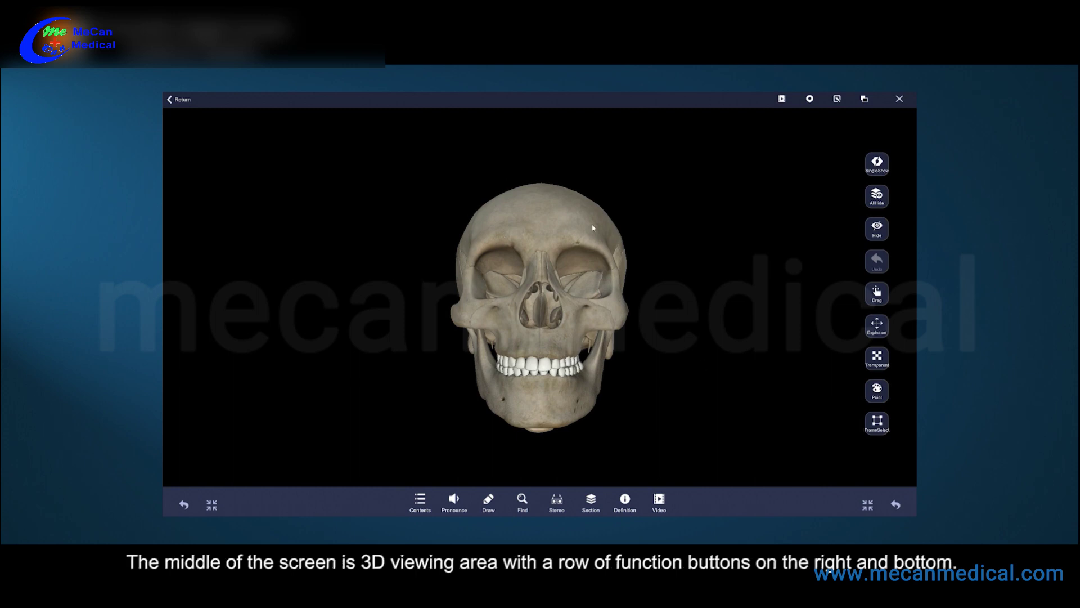
Rotate the skull and view it from the anterior, posterior, lateral, superior and inferior angles, ending on the anterior view.
mouse_move(524, 346)
left_mouse_down()
mouse_move(608, 388)
mouse_move(508, 347)
left_mouse_up()
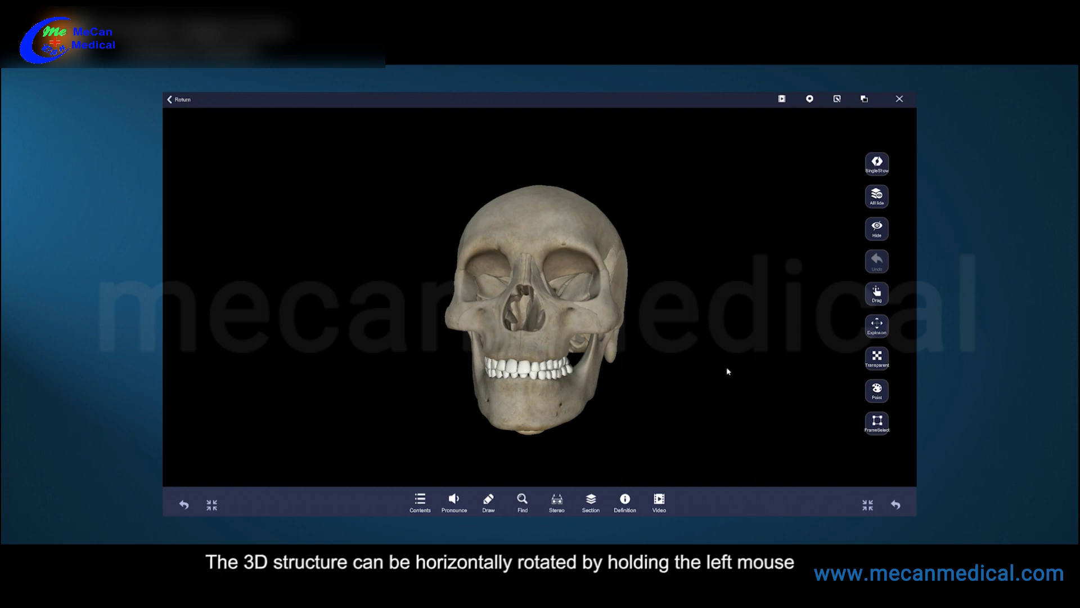
left_click_drag(642, 401, 617, 372)
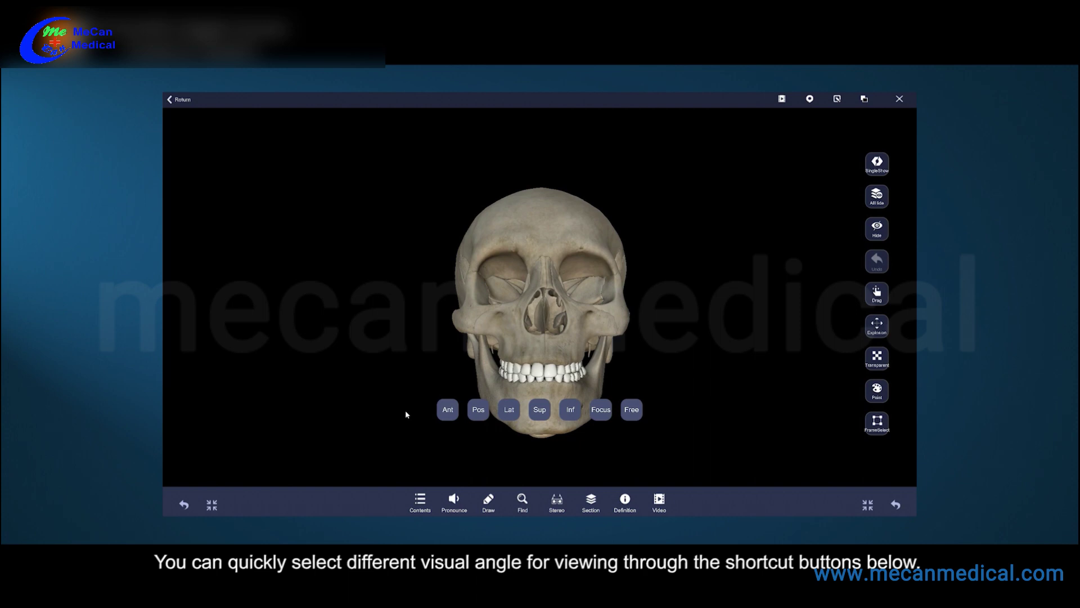
left_click(447, 411)
left_click(474, 414)
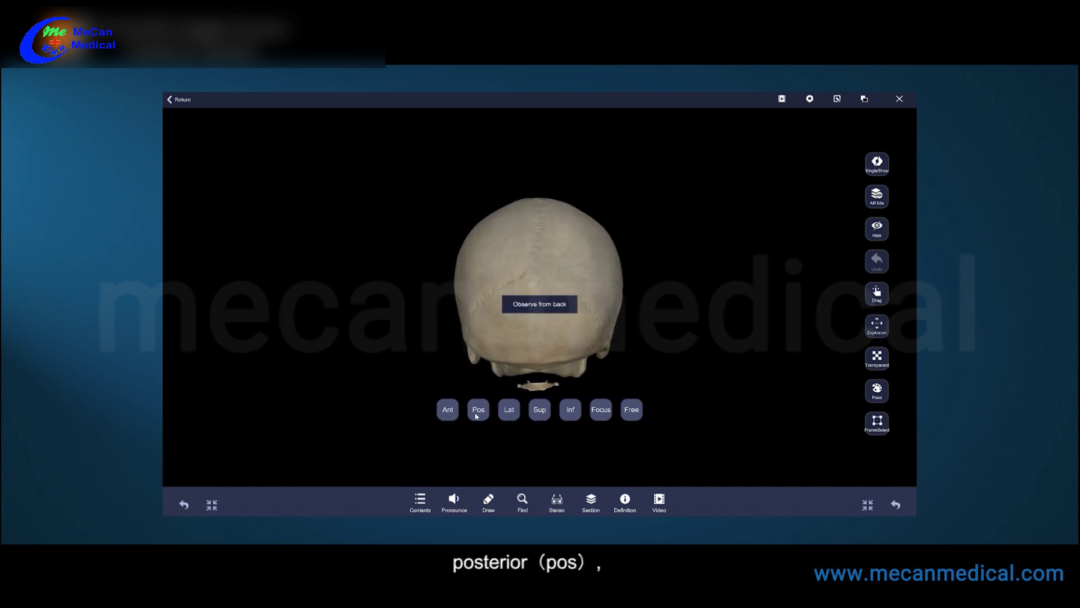
left_click(509, 411)
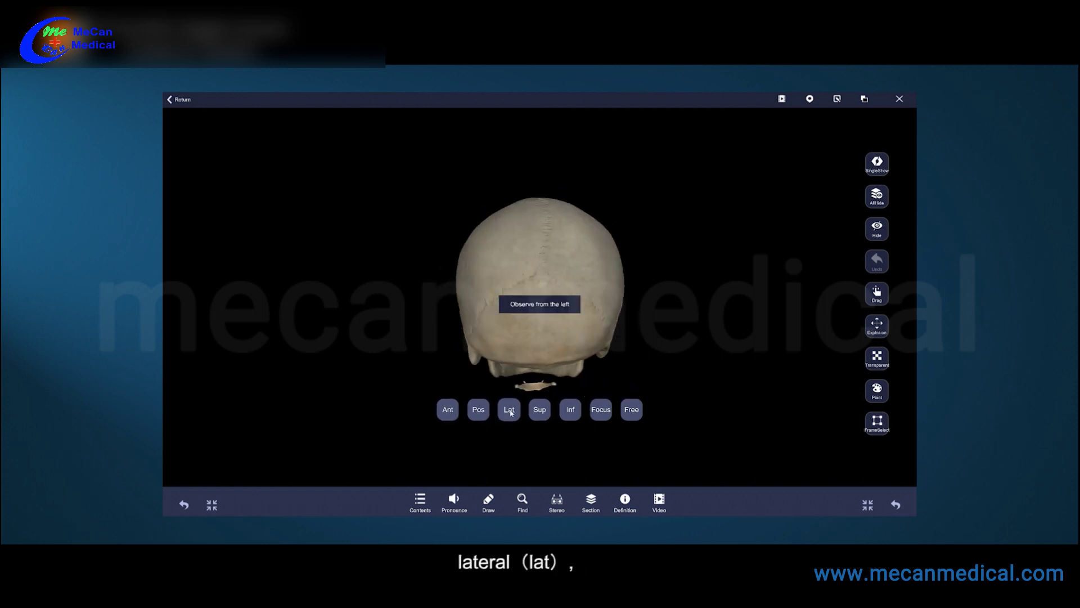
left_click(538, 411)
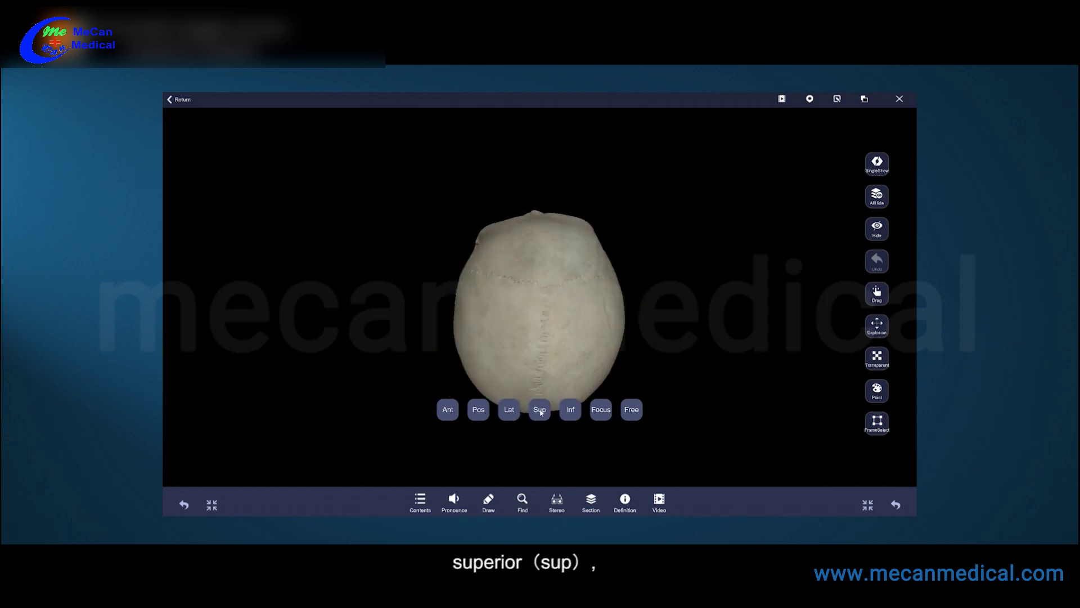
left_click(570, 411)
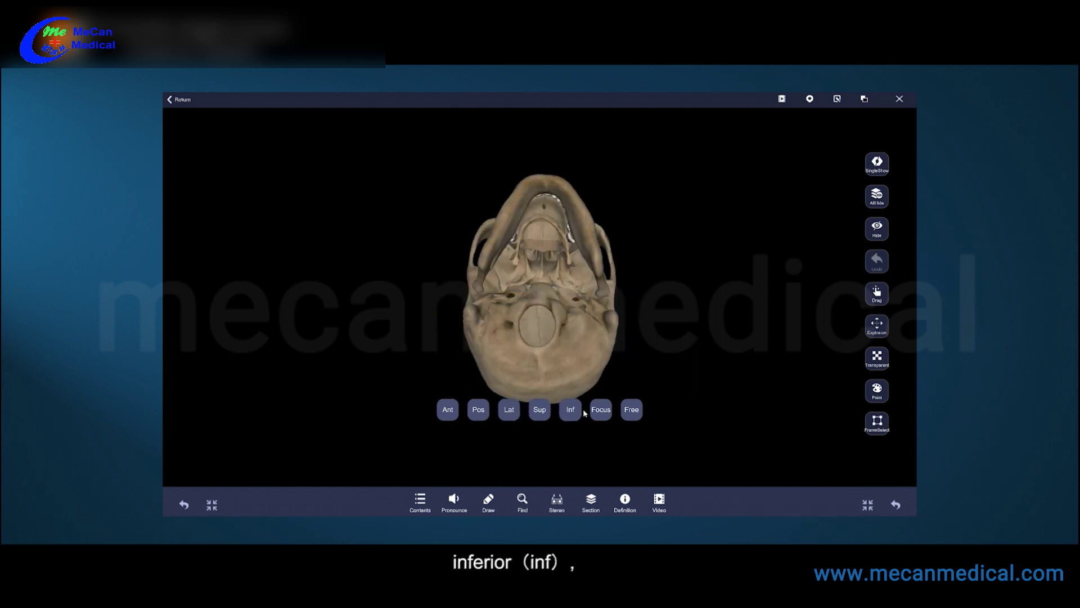
left_click(447, 411)
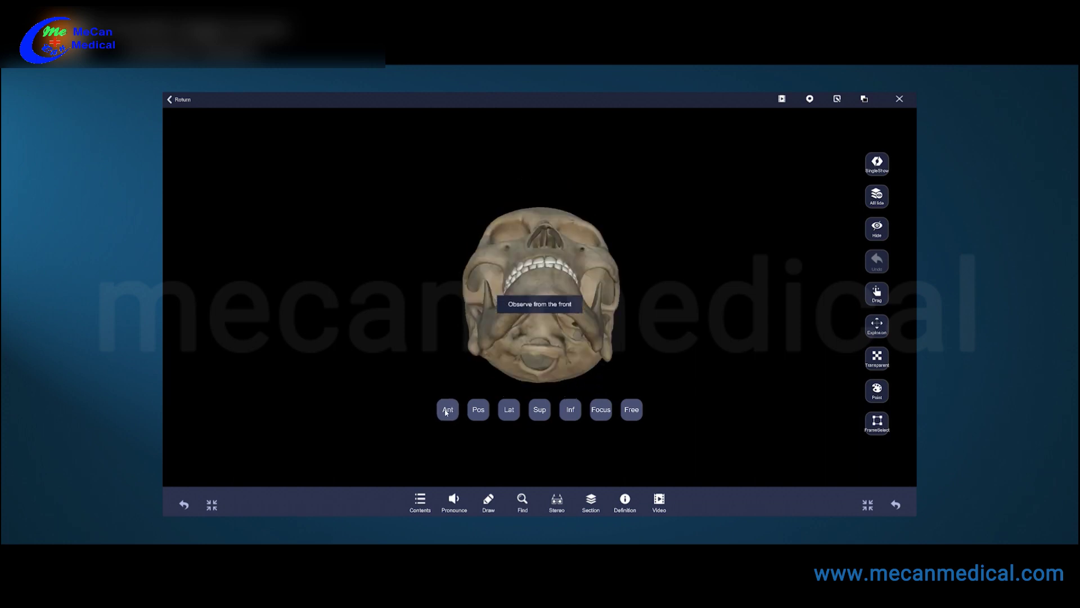
Focus the view on the right maxilla, return to the anterior view and try free viewing of the skull.
left_click(601, 409)
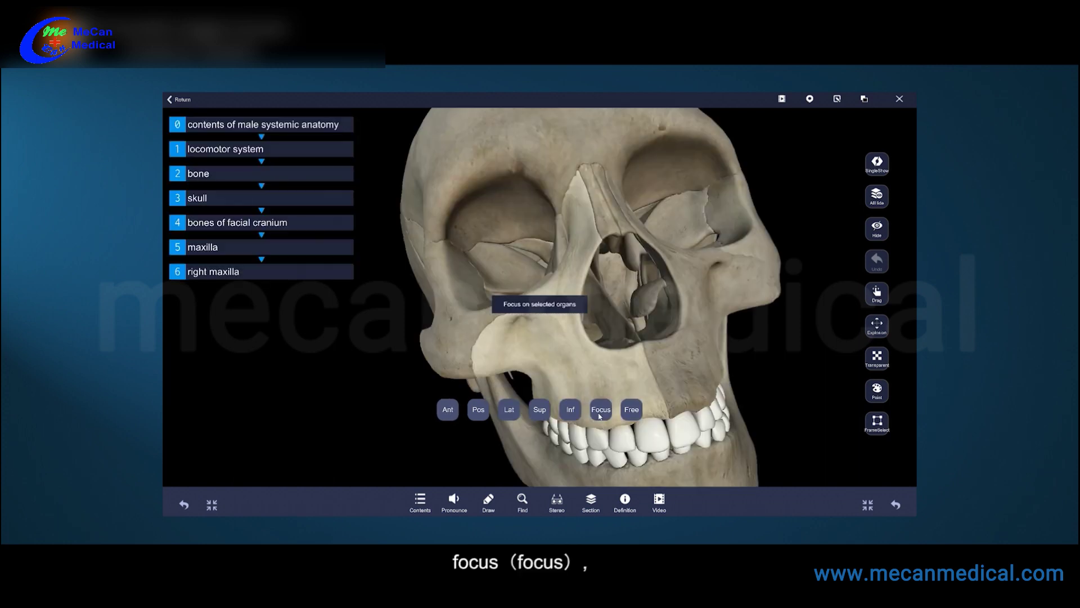
left_click(443, 413)
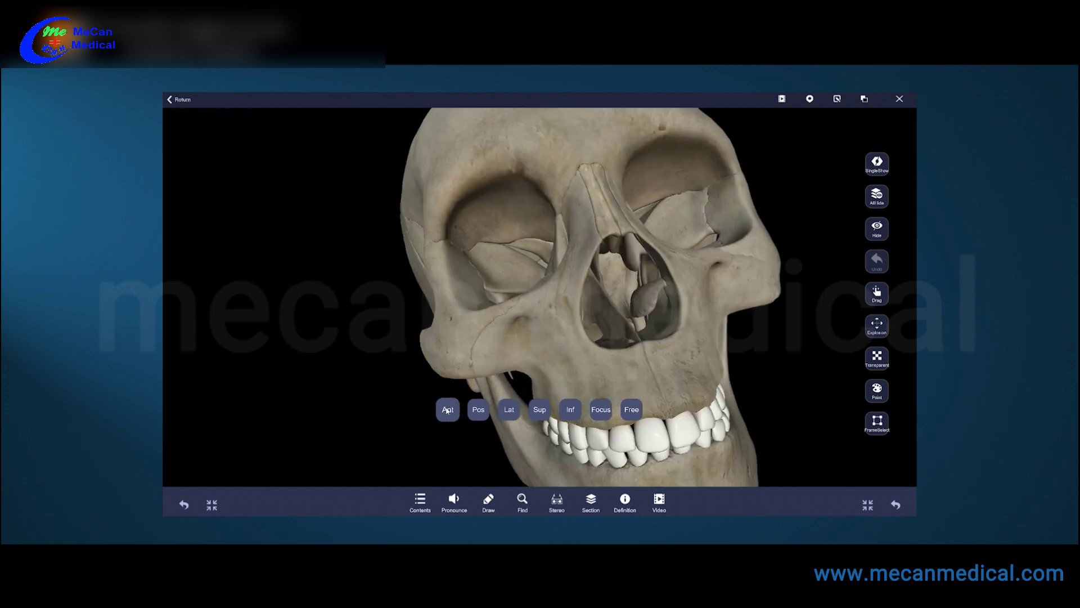
left_click(632, 410)
left_click_drag(653, 380, 405, 514)
left_click_drag(471, 394, 554, 414)
scroll(554, 413, "down", 5)
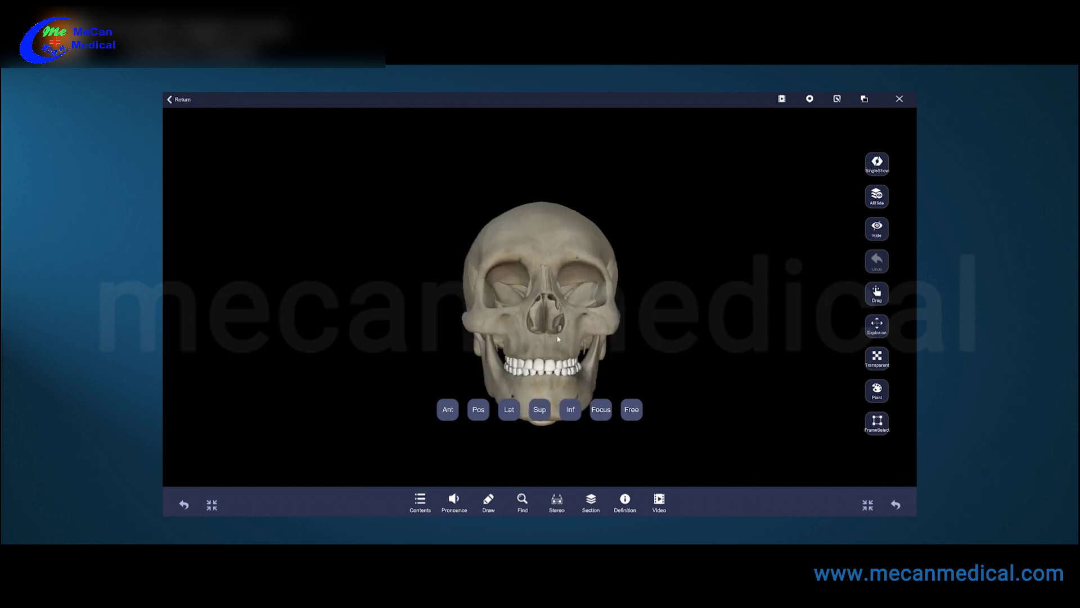
left_click_drag(556, 337, 542, 347)
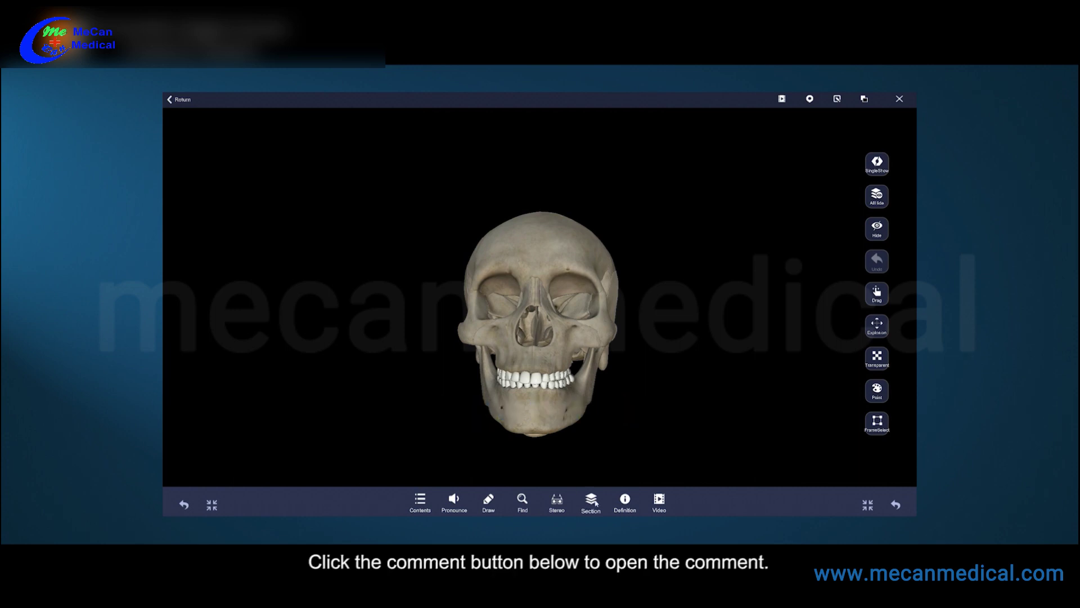
Show the Definition window, move it beside the skull and display the definition of the mandible.
left_click(627, 502)
left_click_drag(644, 345, 328, 408)
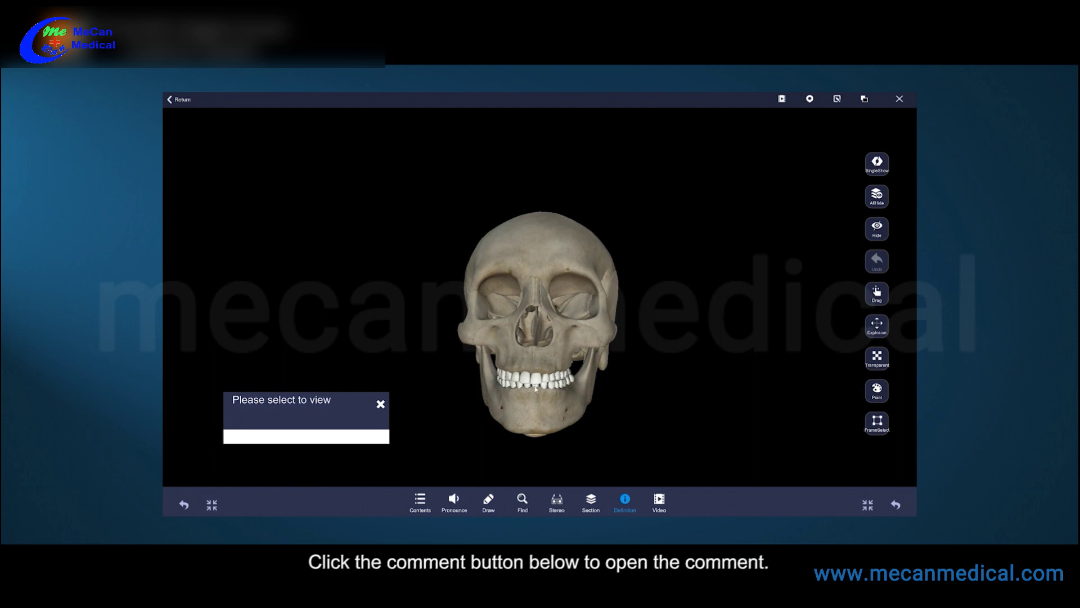
left_click_drag(510, 401, 517, 387)
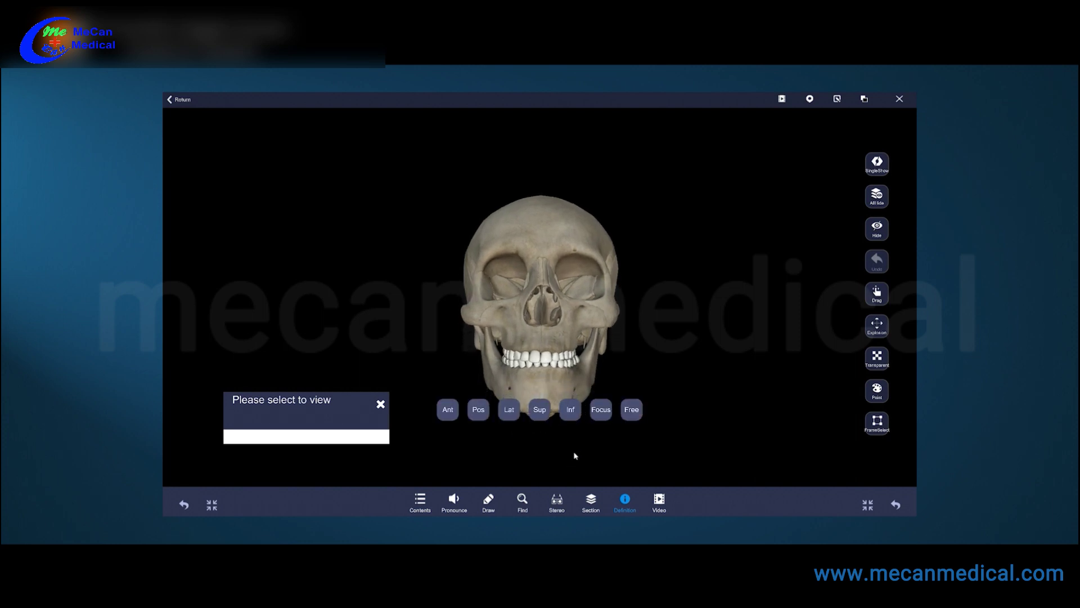
left_click(542, 384)
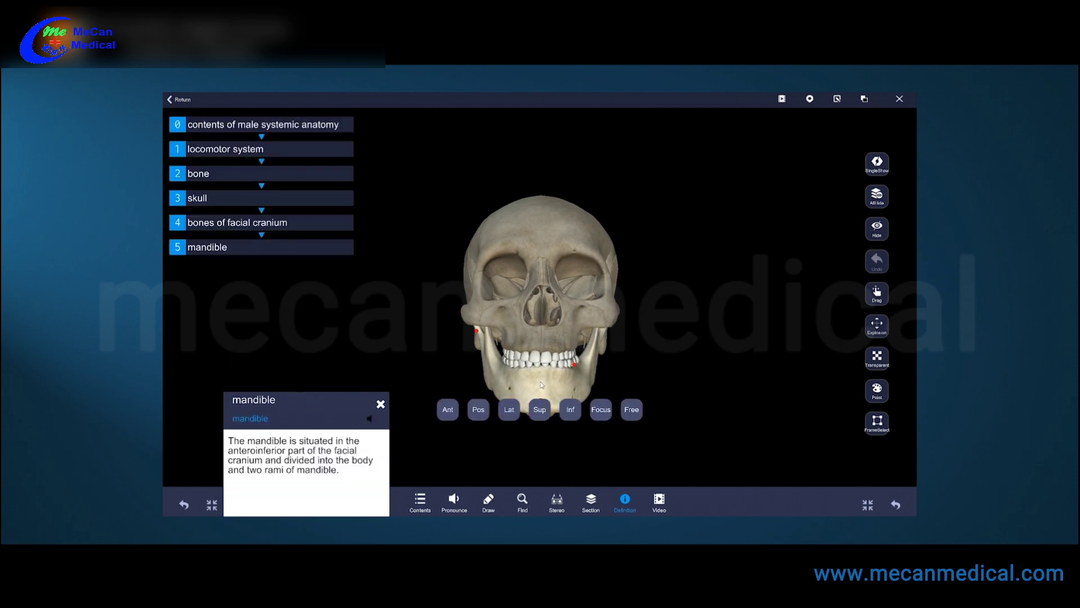
Select further bones on the front of the skull and identify the right zygomatic bone from the side.
left_click(510, 340)
left_click(521, 236)
left_click_drag(521, 236, 551, 309)
left_click(551, 308)
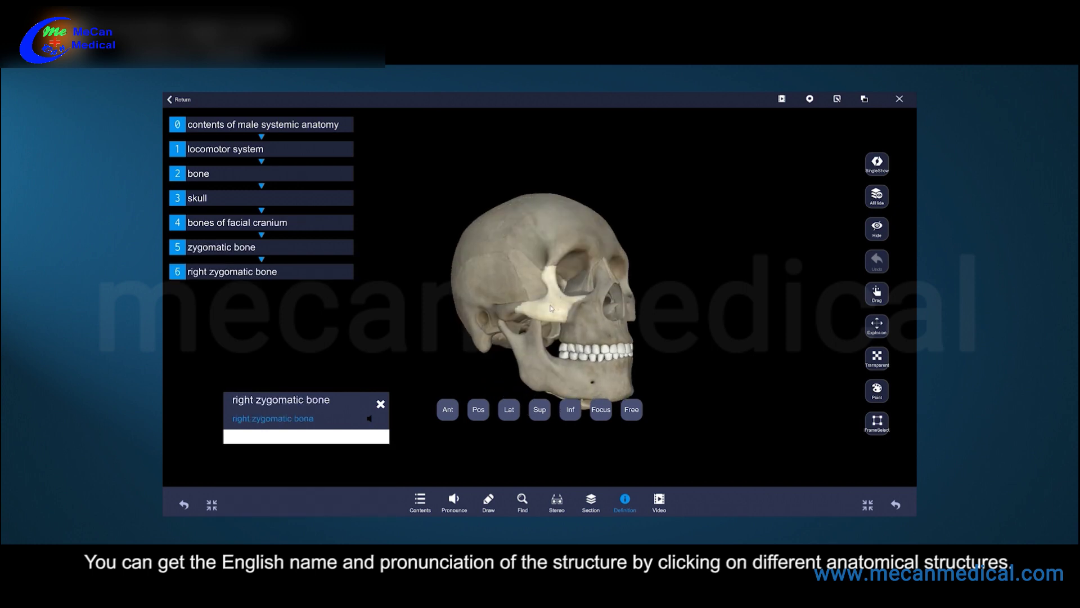
Select the right temporal bone, turn the skull and play the pronunciation of the bone's name.
left_click(497, 298)
left_click_drag(497, 298, 416, 309)
left_click(376, 419)
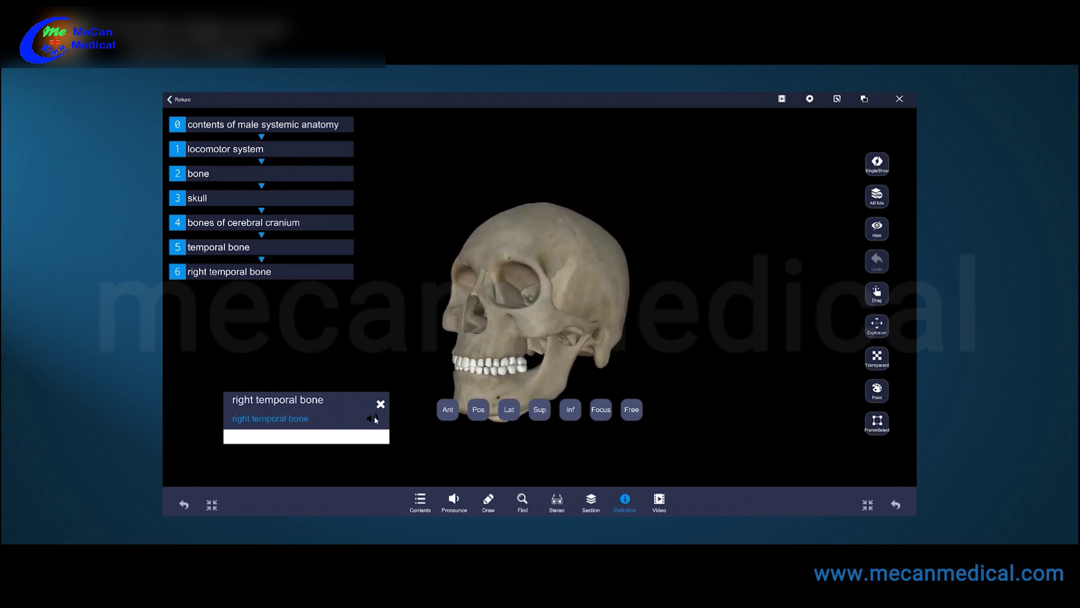
Select the right maxilla and play the pronunciation of its name.
left_click_drag(472, 348, 597, 334)
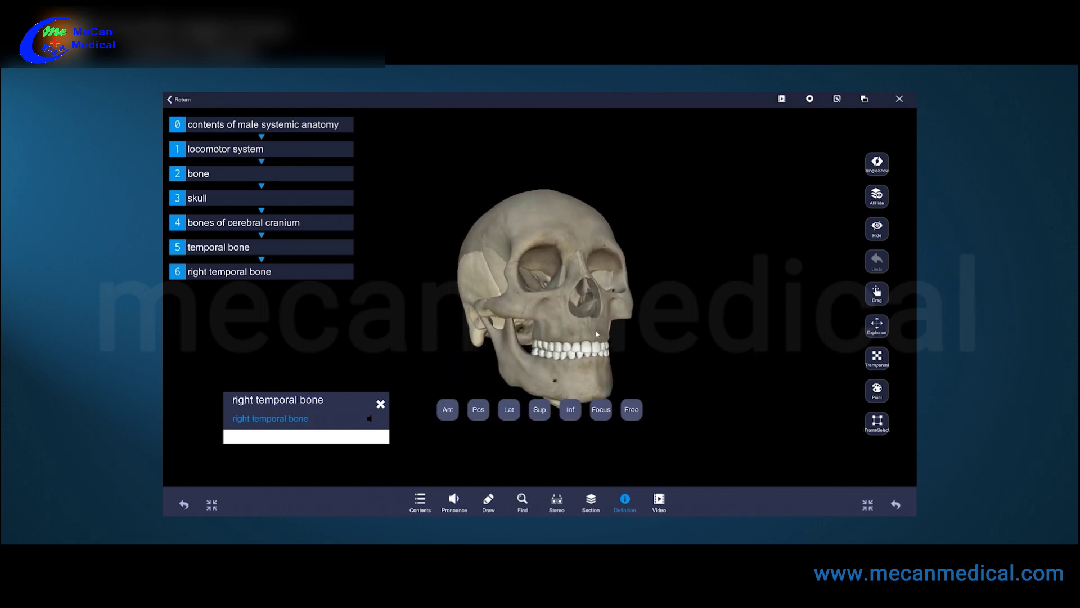
left_click(560, 326)
left_click(371, 420)
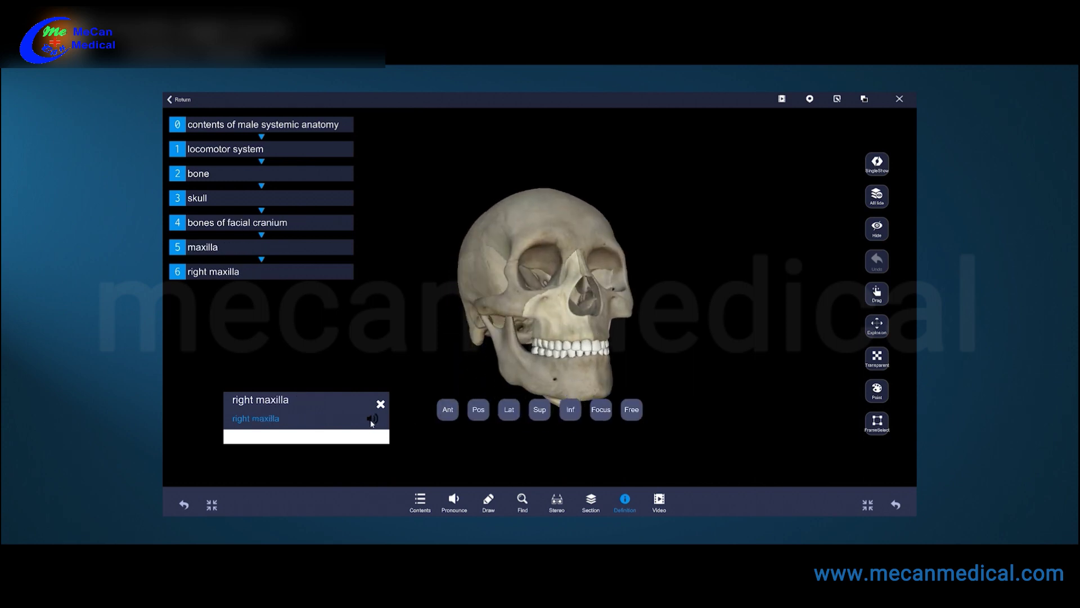
left_click_drag(624, 348, 551, 360)
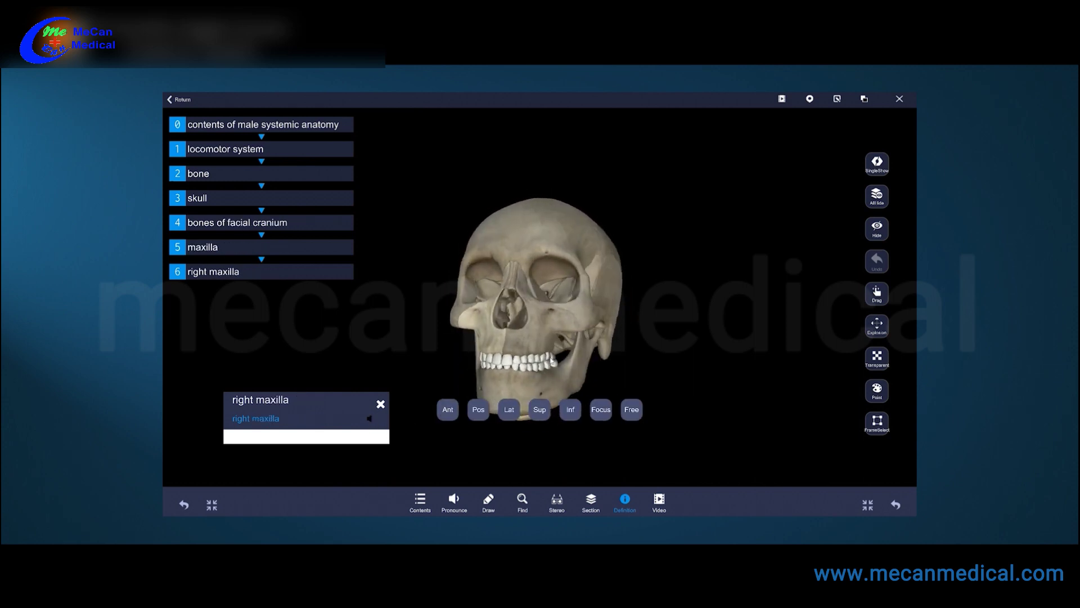
Select the left maxilla, play the pronunciation of its name and turn the skull to the jaw's right side.
left_click(547, 329)
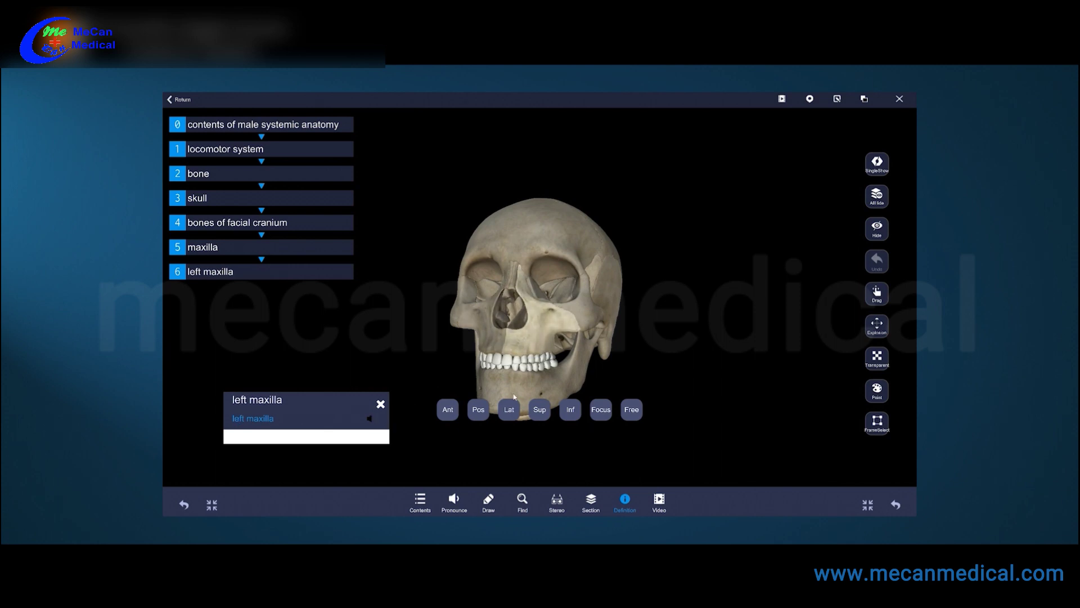
left_click(371, 419)
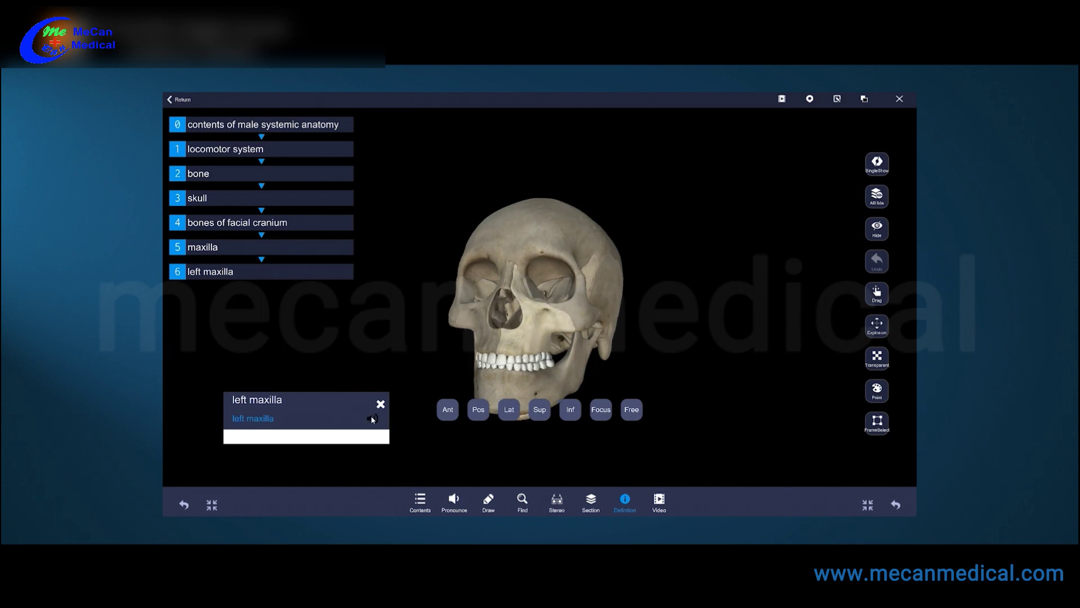
left_click_drag(473, 367, 505, 367)
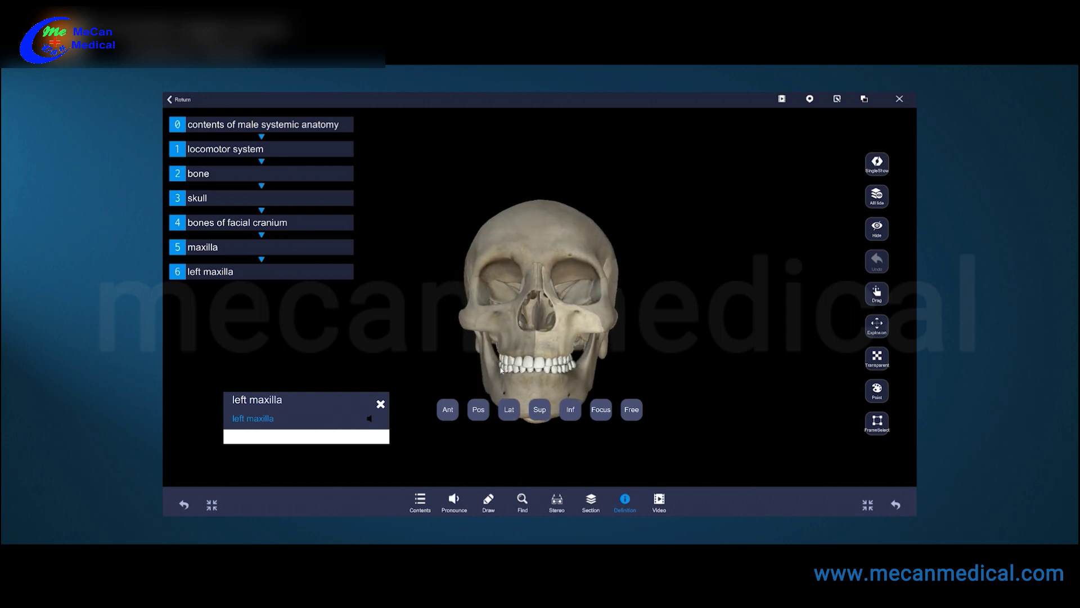
left_click_drag(504, 369, 599, 337)
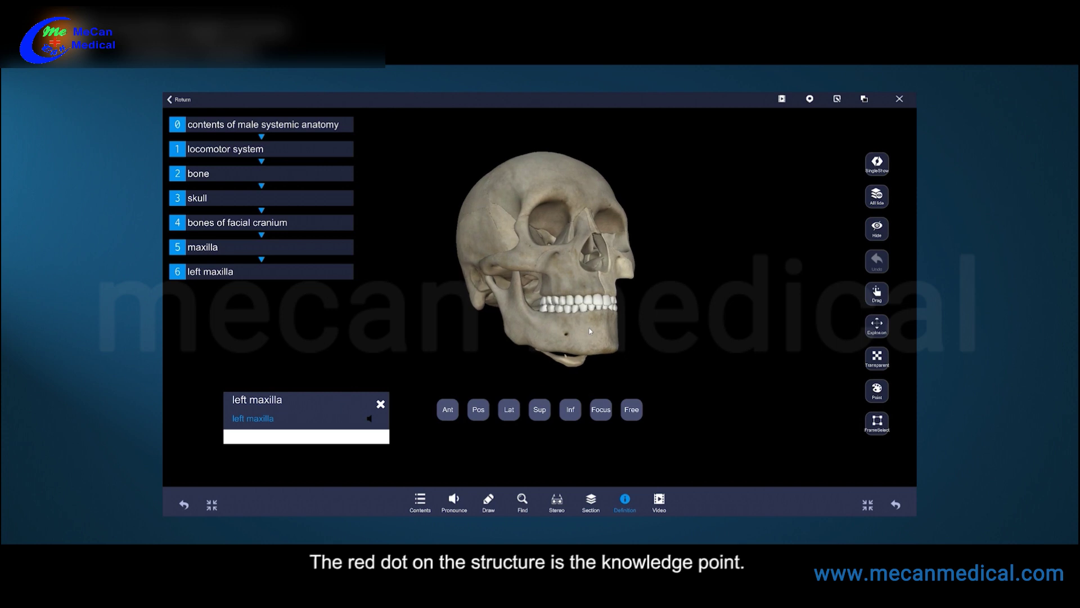
Select the mandible and open the red knowledge points on its chin and neck.
left_click(600, 338)
scroll(613, 343, "up", 5)
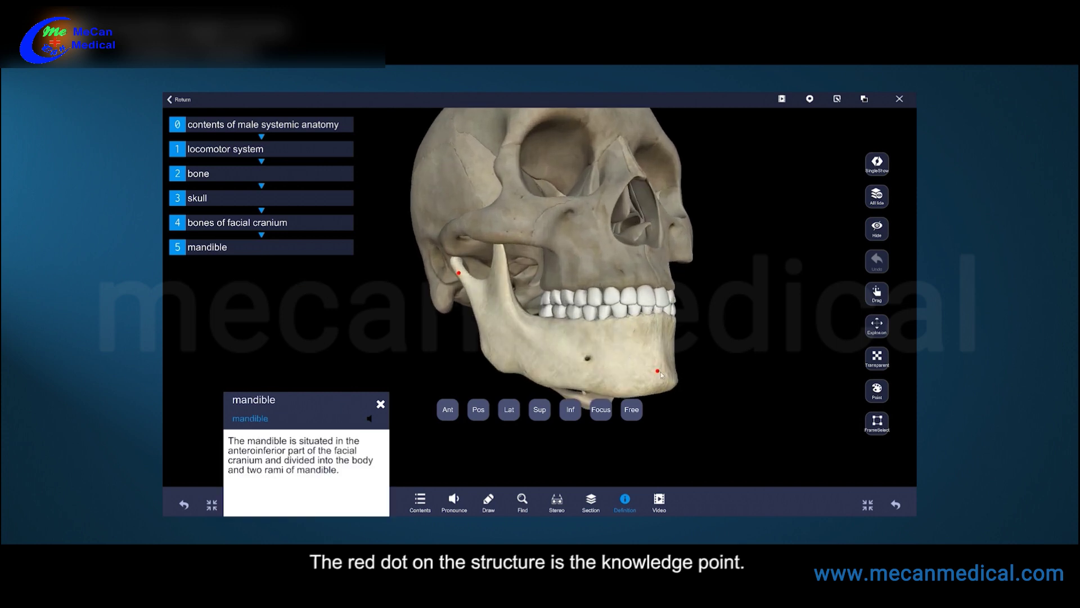
left_click(658, 371)
left_click(459, 273)
Identify the right maxilla, left maxilla and frontal bone, displaying the frontal bone's definition.
left_click(522, 312)
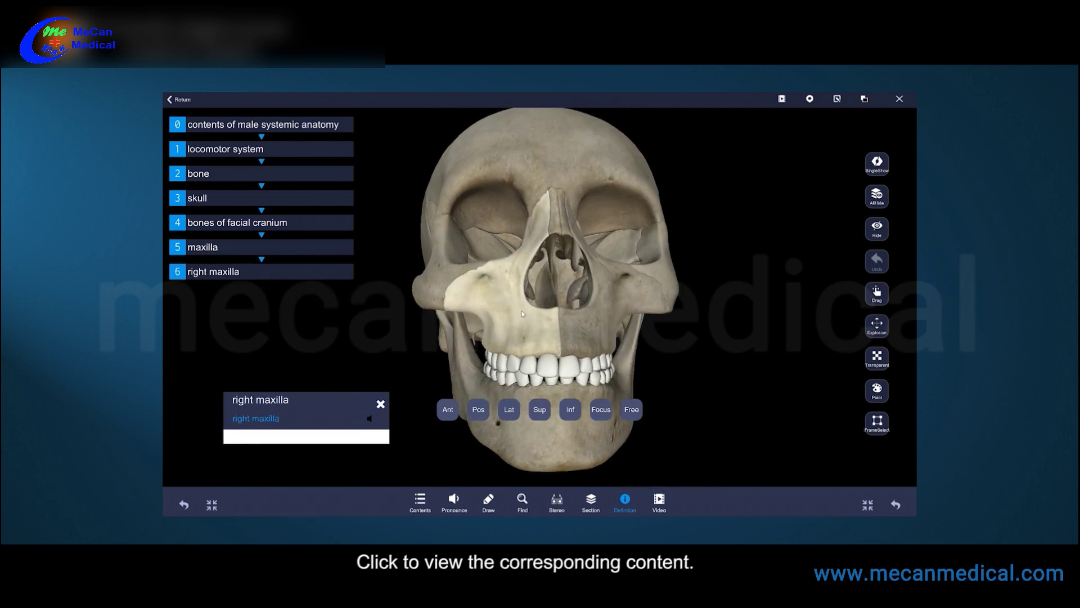
left_click(594, 319)
left_click_drag(594, 319, 615, 372)
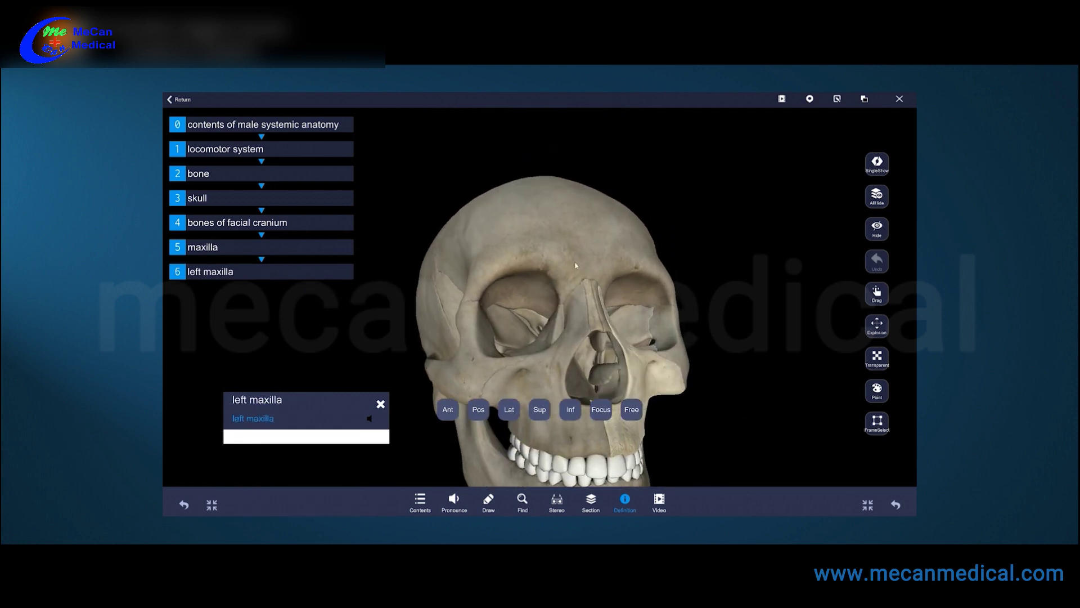
left_click(575, 264)
left_click_drag(575, 264, 614, 260)
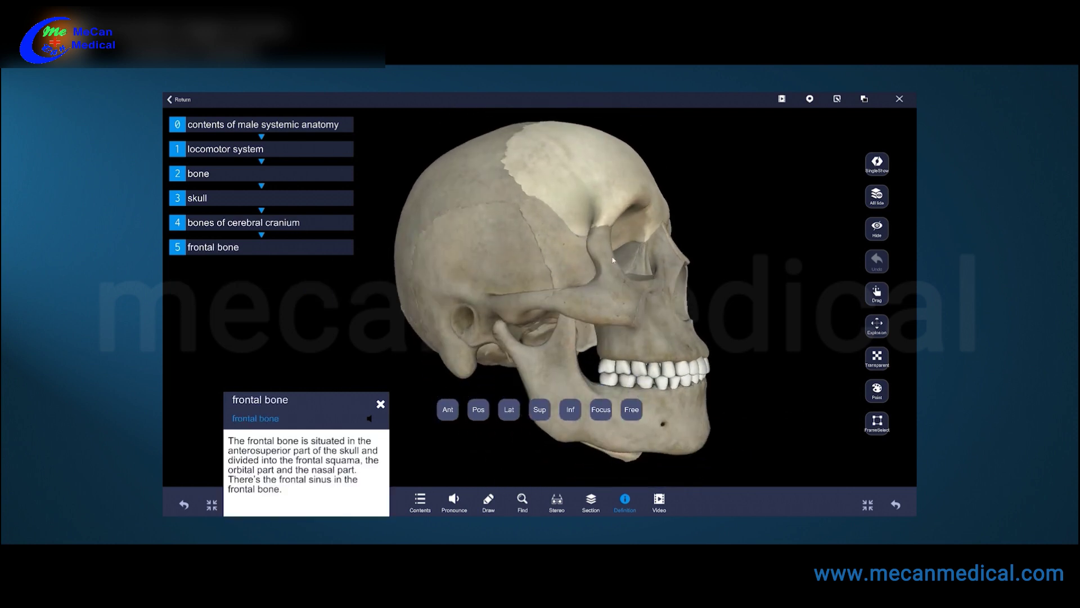
Identify the right temporal bone from the side and display the definition of the hyoid bone.
left_click(599, 294)
left_click(508, 282)
mouse_move(509, 282)
left_mouse_down()
mouse_move(559, 216)
mouse_move(516, 277)
left_mouse_up()
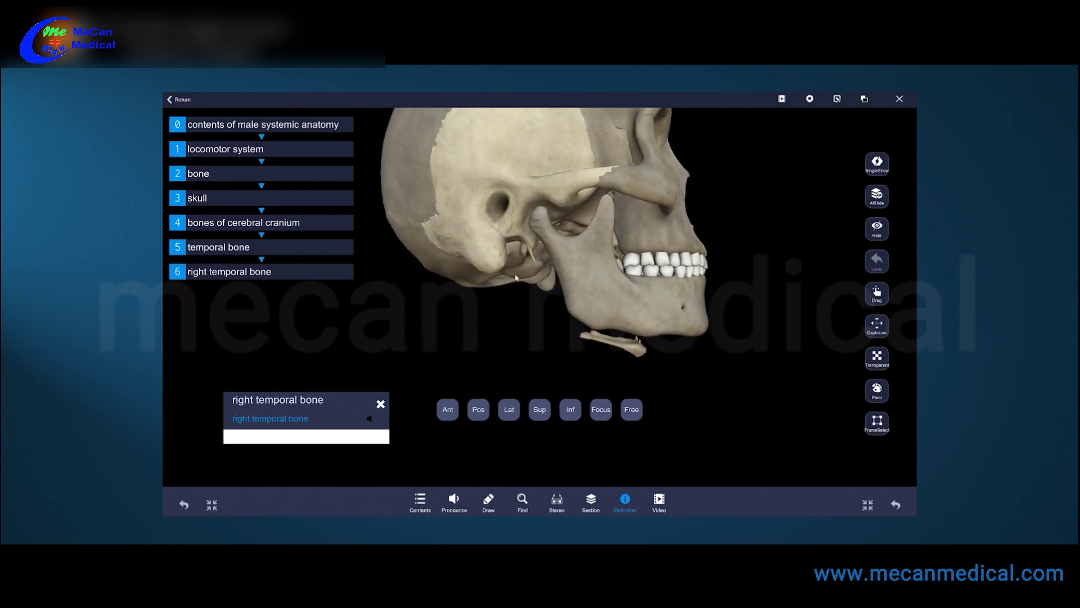
left_click(592, 257)
left_click(592, 337)
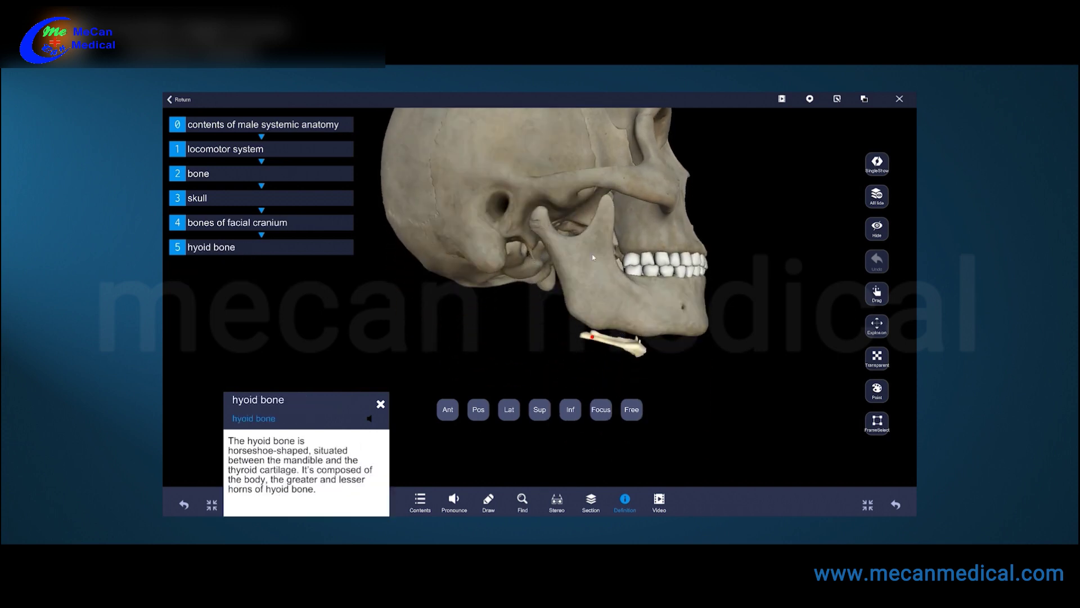
Select the mandible and open its knowledge points on the right ramus and along the alveolar arch.
left_click(608, 190)
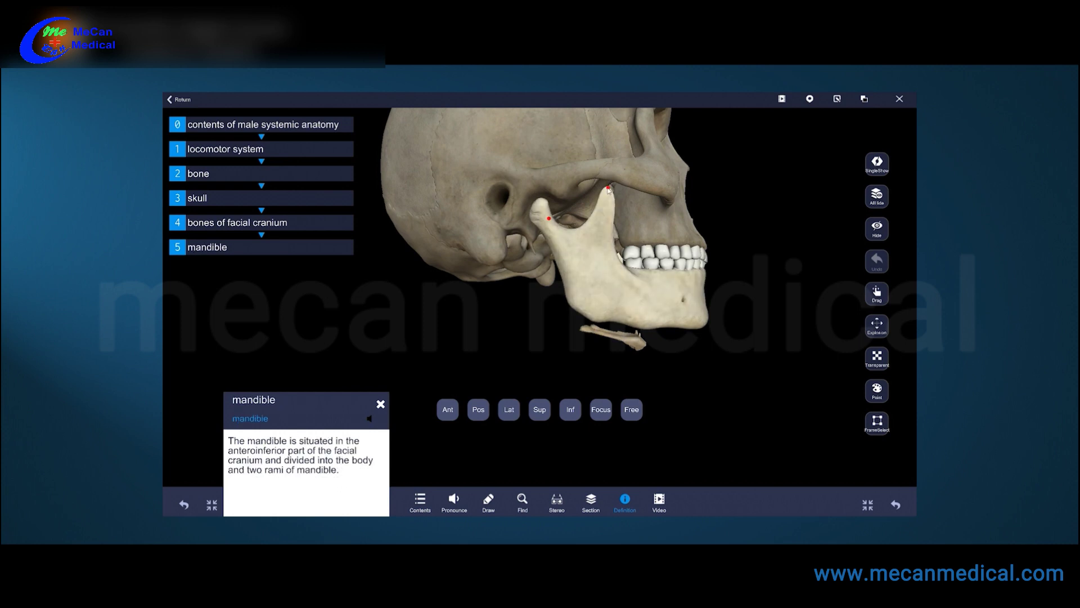
left_click(608, 189)
left_click(549, 219)
middle_click_drag(601, 242, 598, 309)
left_click_drag(598, 309, 371, 284)
left_click_drag(453, 304, 474, 292)
left_click(461, 283)
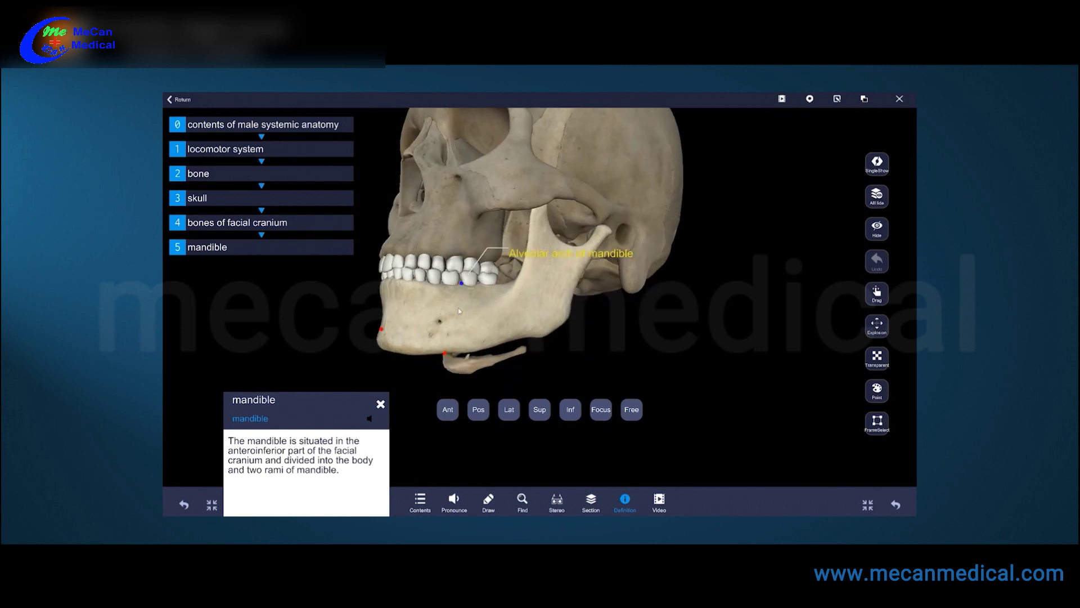
View the neck of mandible label from the front and clear the selection.
left_click_drag(524, 321, 633, 348)
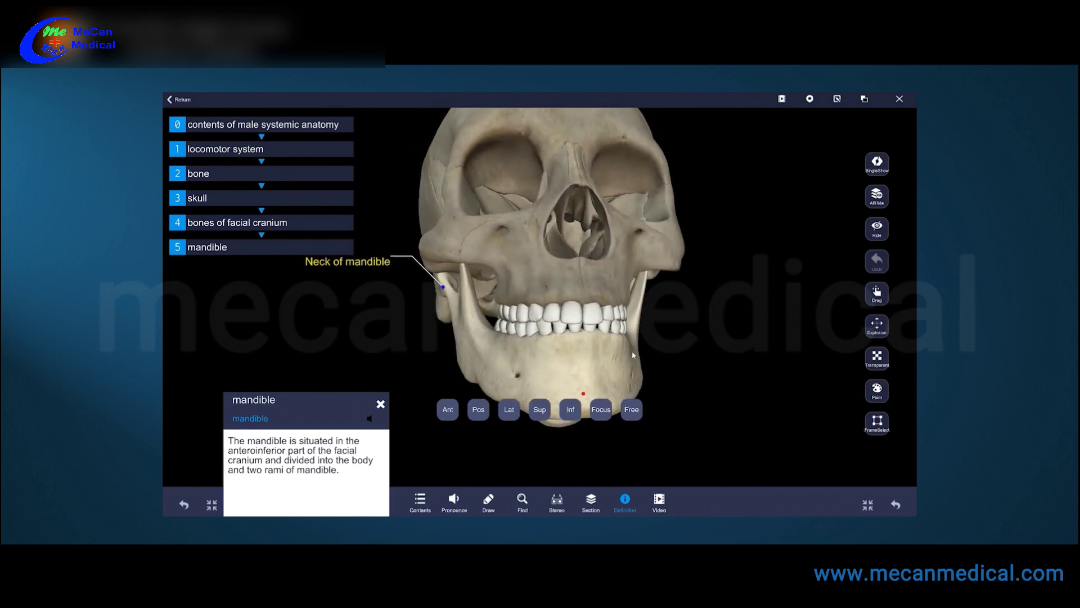
scroll(605, 329, "down", 5)
right_click_drag(598, 310, 600, 340)
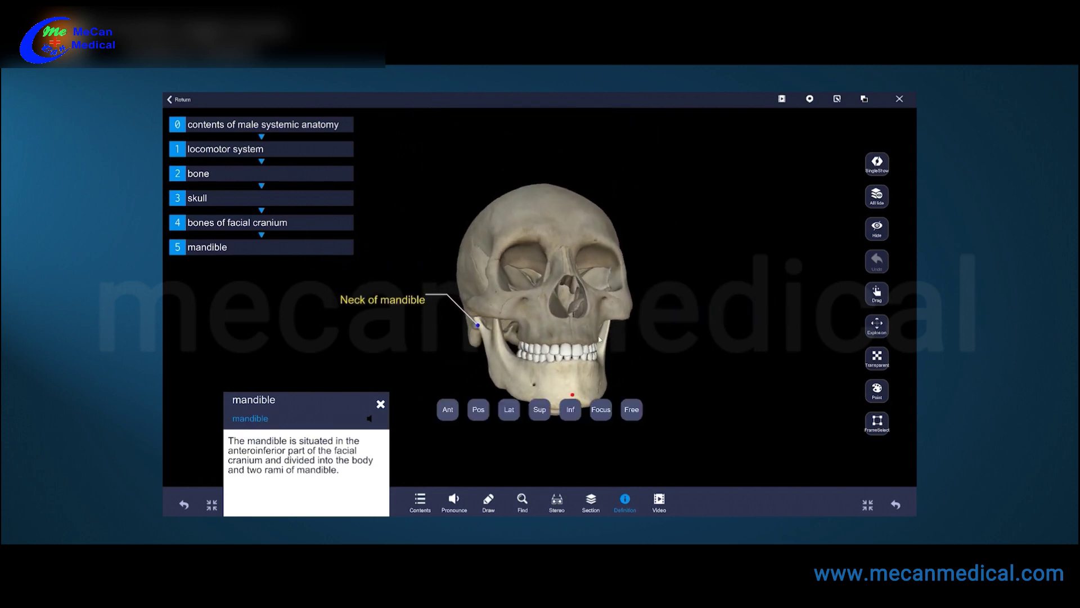
left_click_drag(576, 330, 679, 323)
left_click(660, 341)
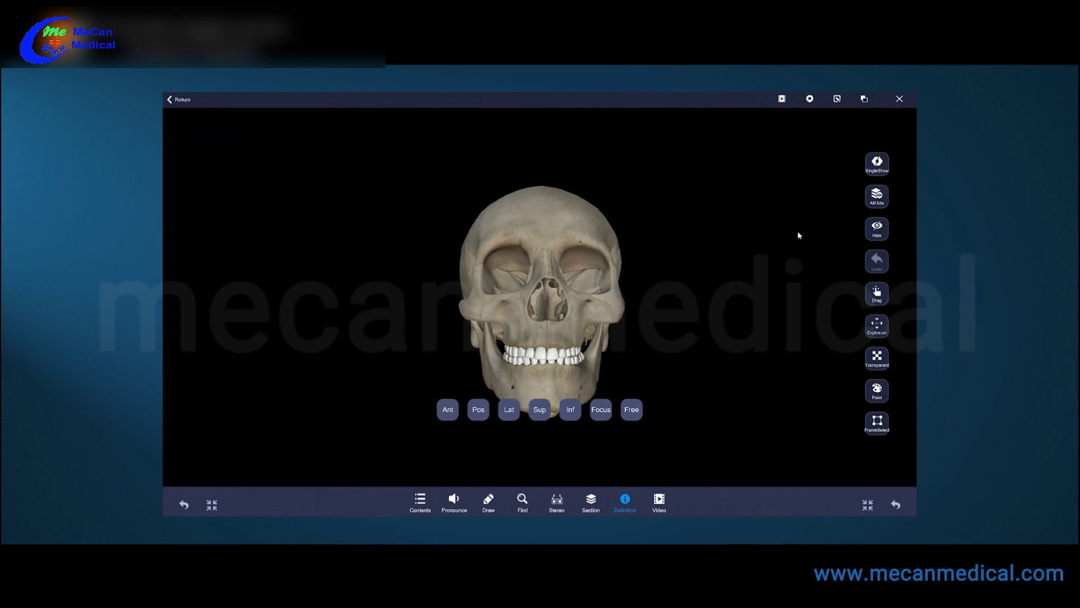
Isolate the mandible with Single Show, inspect it from several angles and restore the full skull.
left_click(586, 379)
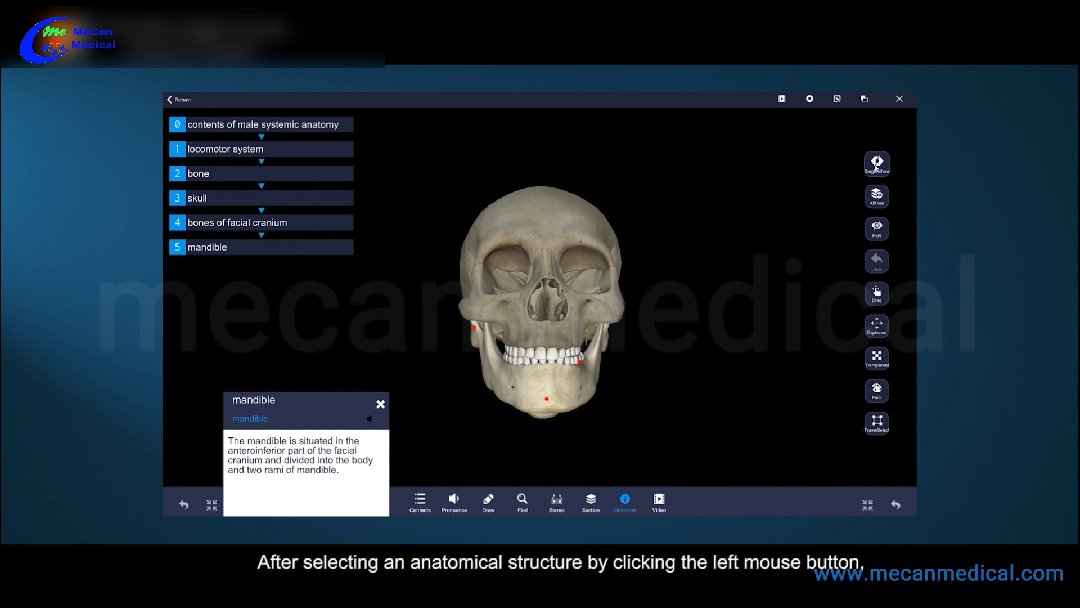
left_click(876, 165)
left_click_drag(775, 273, 692, 331)
scroll(692, 331, "up", 5)
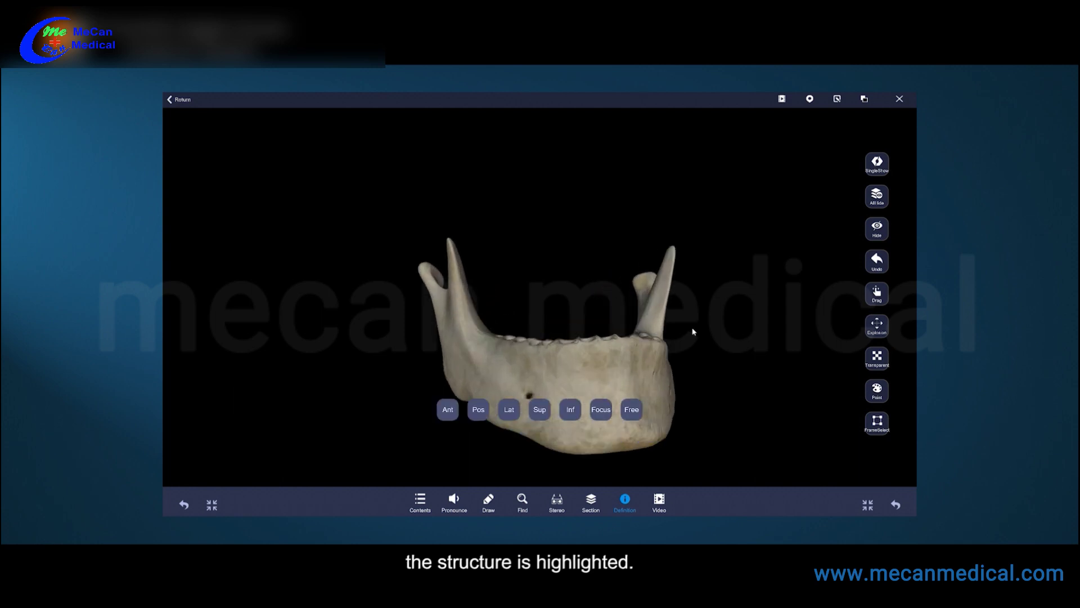
scroll(692, 331, "down", 3)
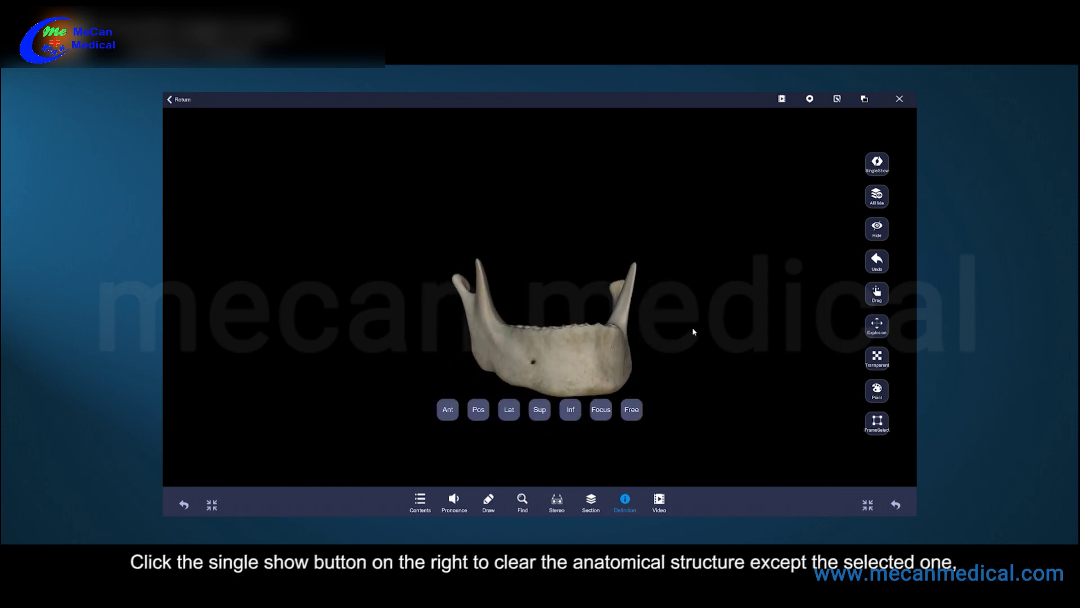
left_click_drag(694, 332, 688, 361)
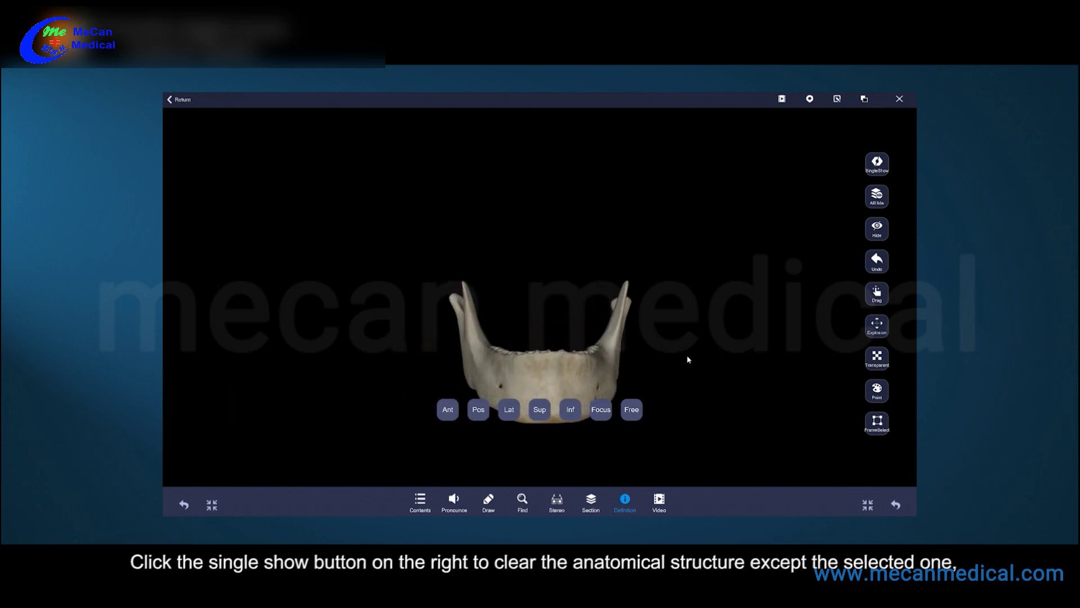
left_click(877, 267)
Select the mandible again, show it alone and undo the isolation.
left_click_drag(698, 359, 635, 400)
left_click(613, 393)
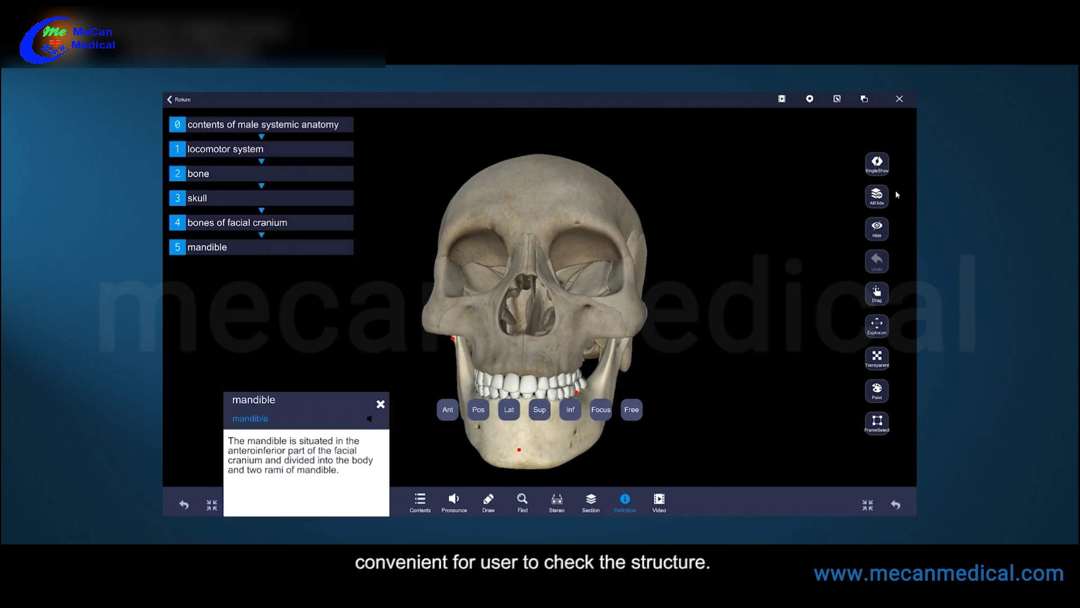
left_click(879, 168)
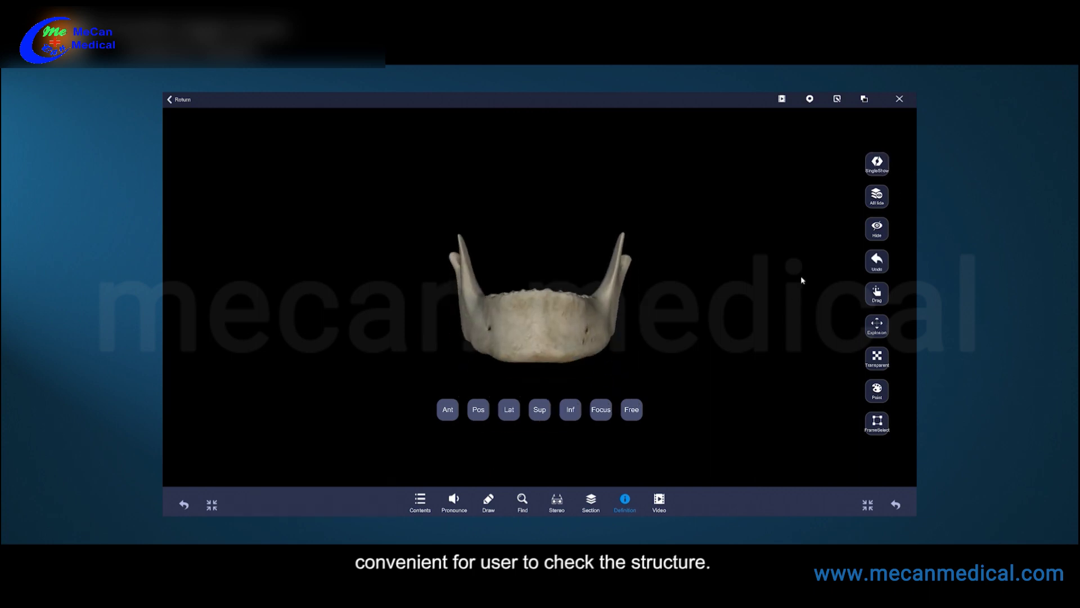
left_click(878, 262)
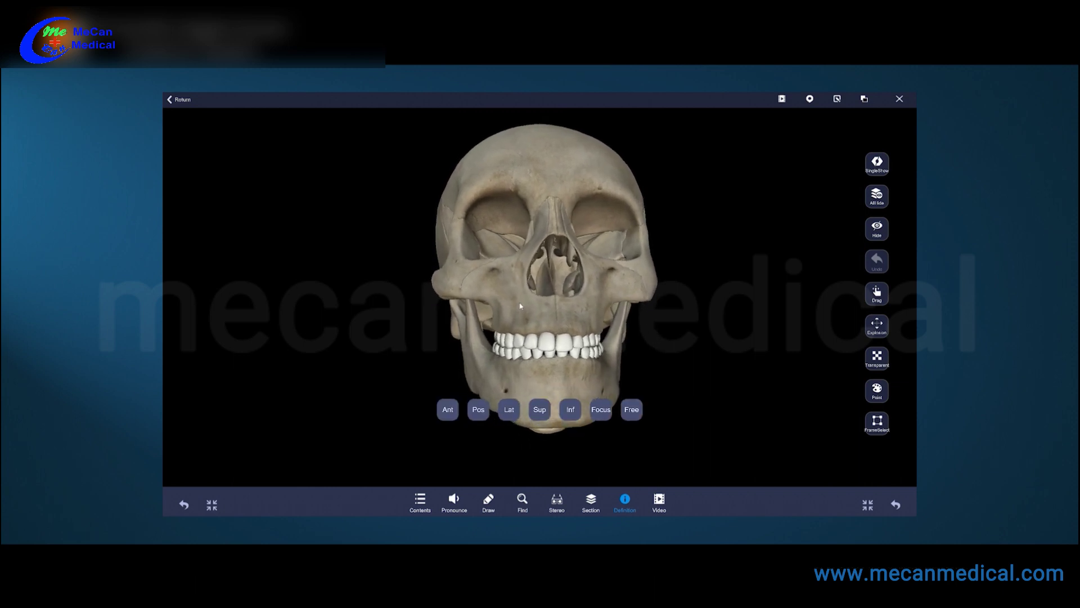
Hide all structures in the scene and undo the hiding.
left_click(881, 199)
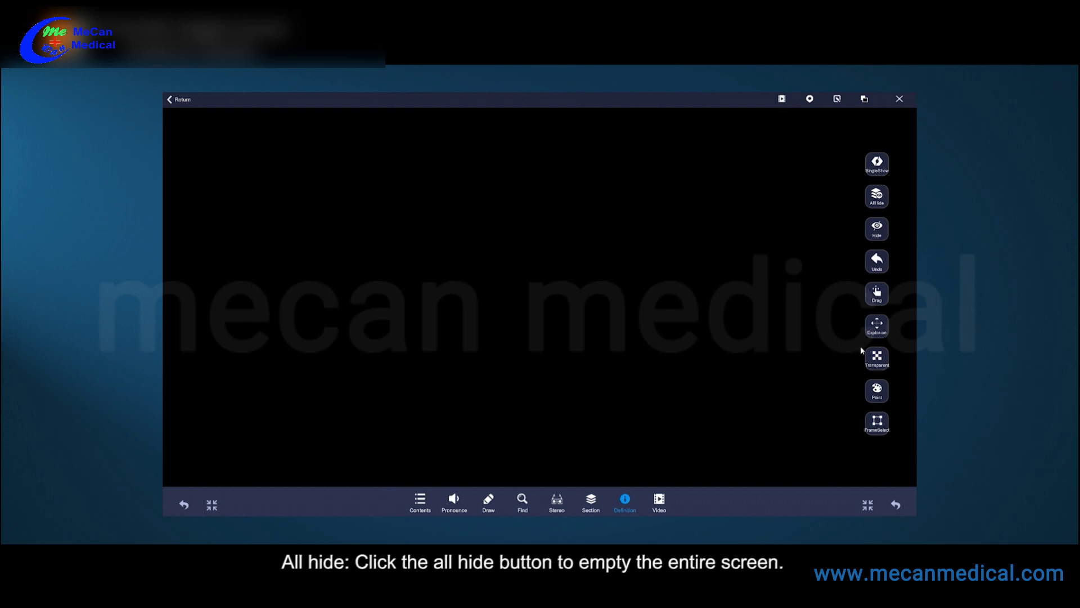
left_click(876, 259)
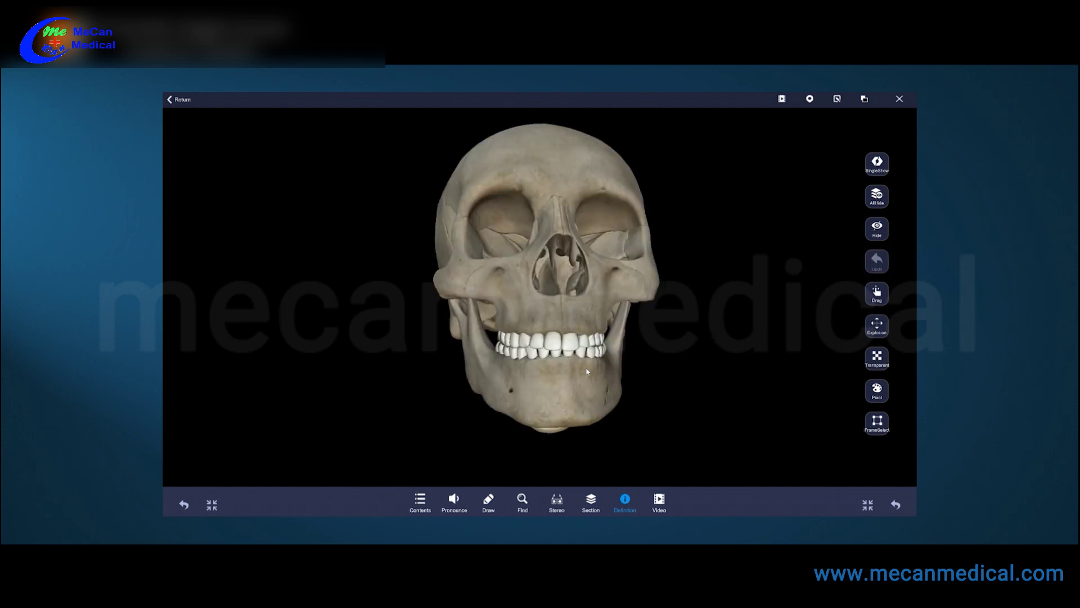
Hide the right temporal bone and inspect the opening in the skull from several angles.
left_click(544, 323)
left_click_drag(543, 324, 726, 316)
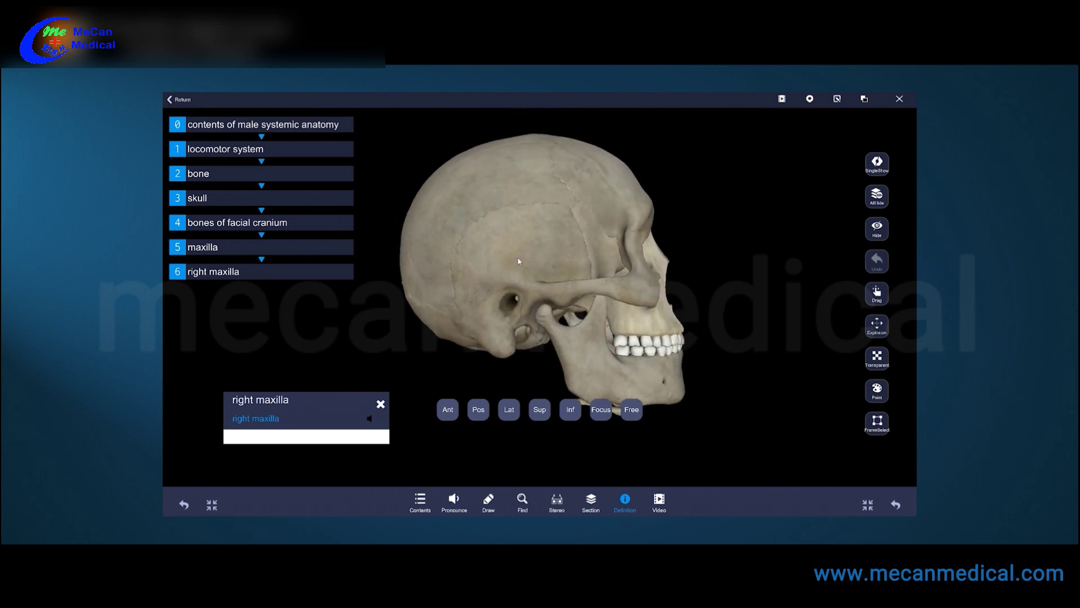
left_click(519, 261)
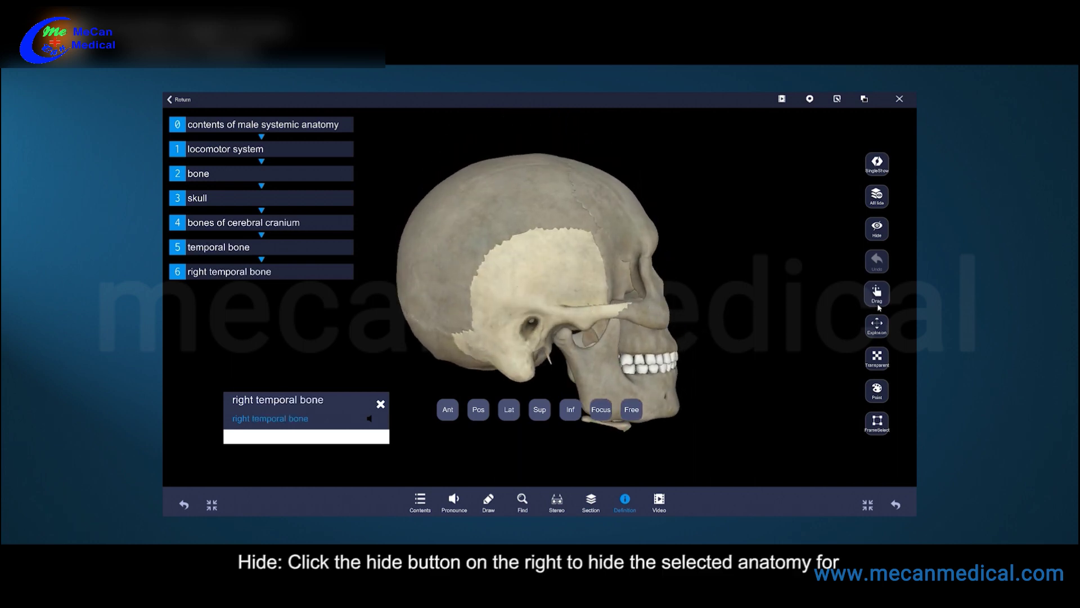
left_click(877, 228)
left_click_drag(613, 338, 524, 316)
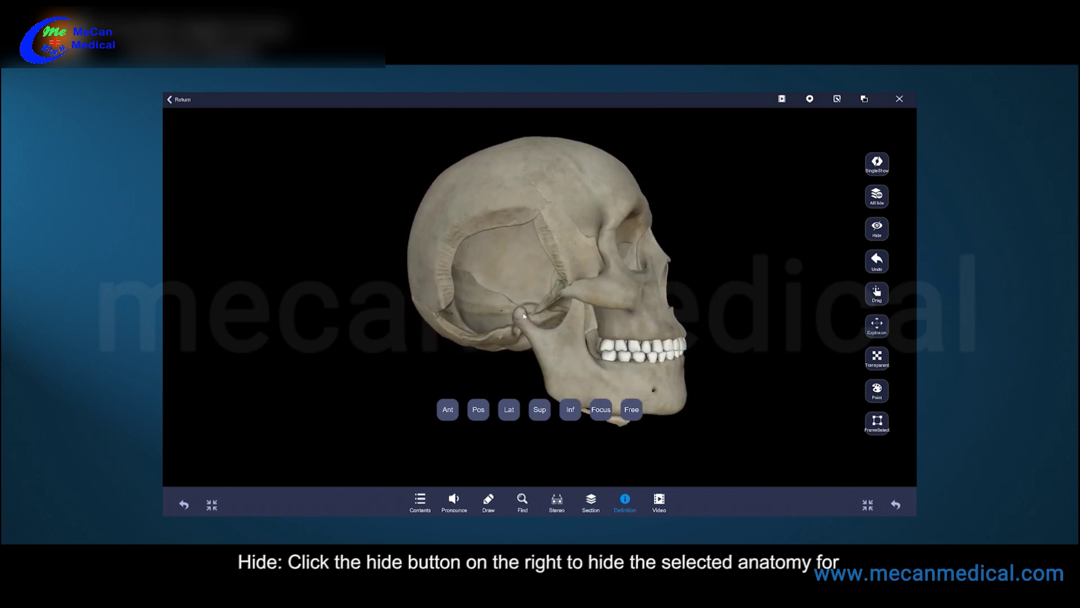
scroll(524, 316, "up", 6)
left_click_drag(572, 311, 231, 313)
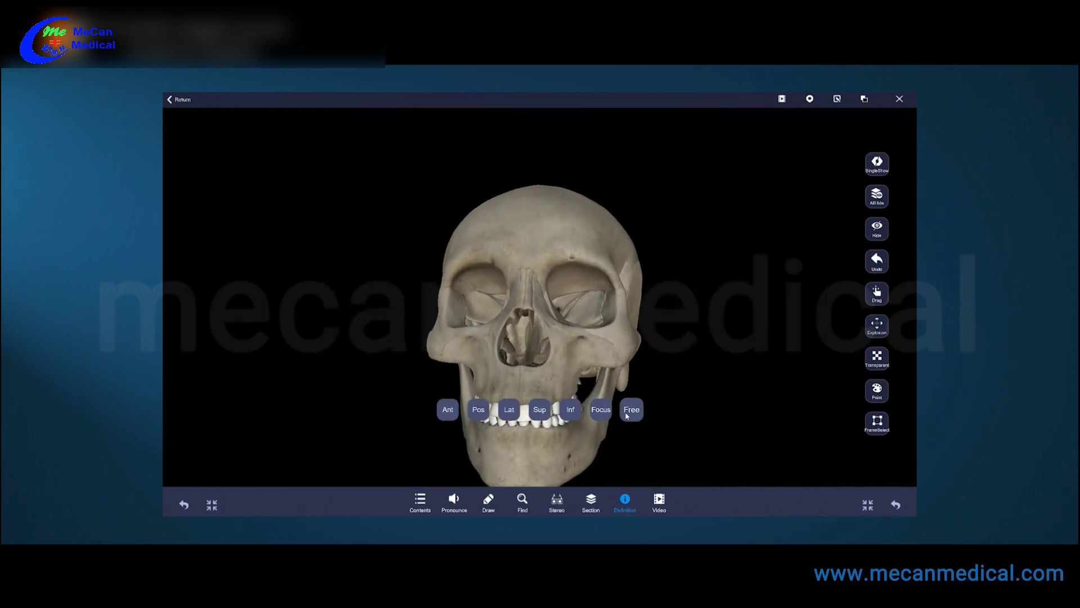
In free rotation, hide a bone on the crown of the skull, look inside and restore the hidden bones.
left_click(632, 411)
left_click_drag(709, 244, 718, 446)
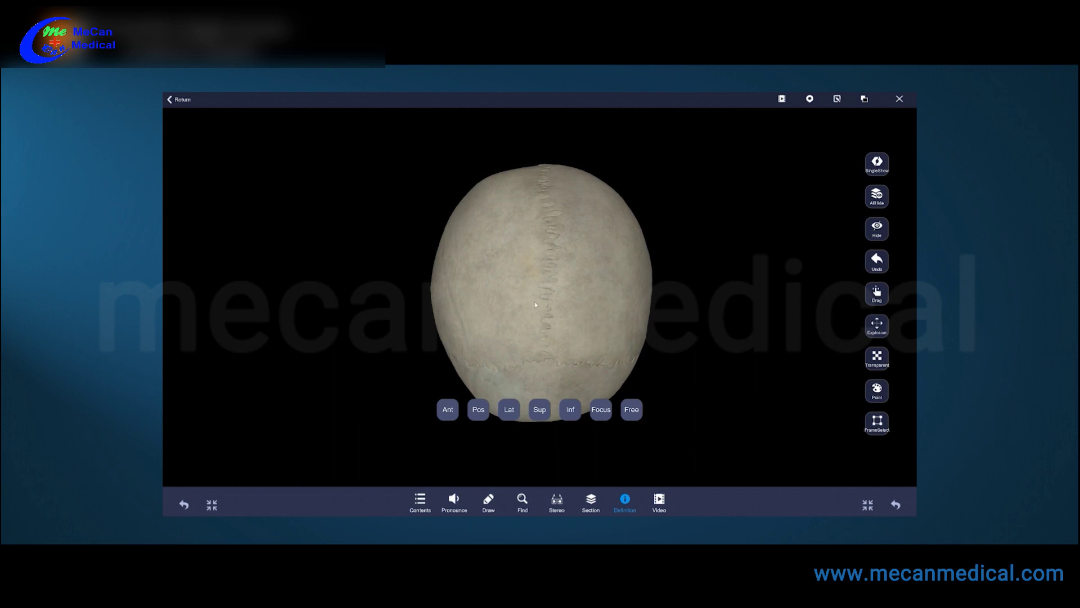
left_click(551, 289)
left_click(877, 229)
left_click_drag(639, 314, 672, 282)
left_click(877, 260)
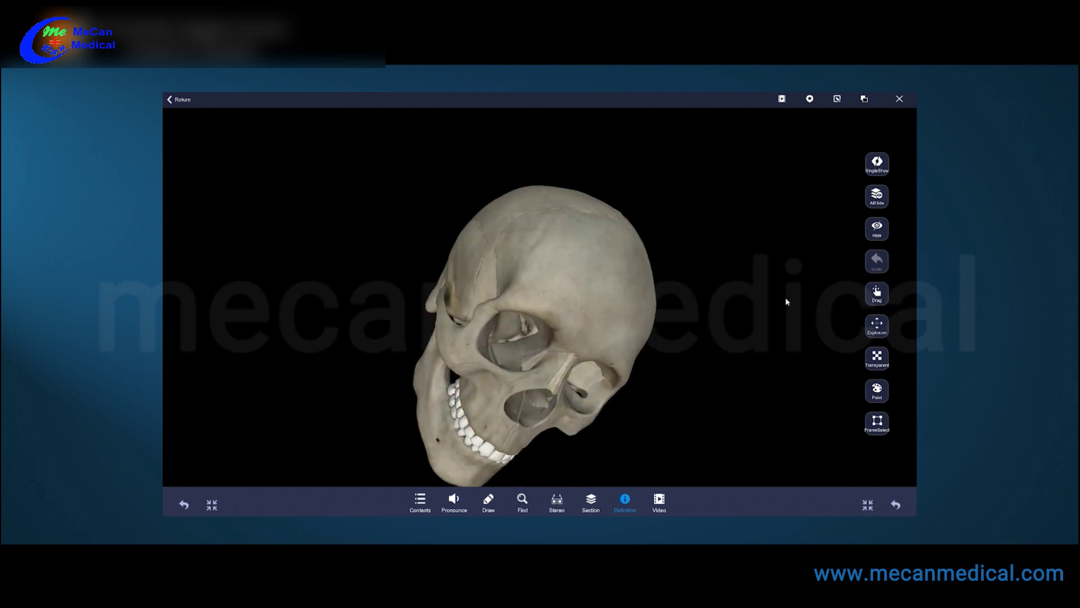
Return to the anterior view and use the Drag tool to pull the right maxilla, left maxilla and mandible away from the skull.
left_click(447, 410)
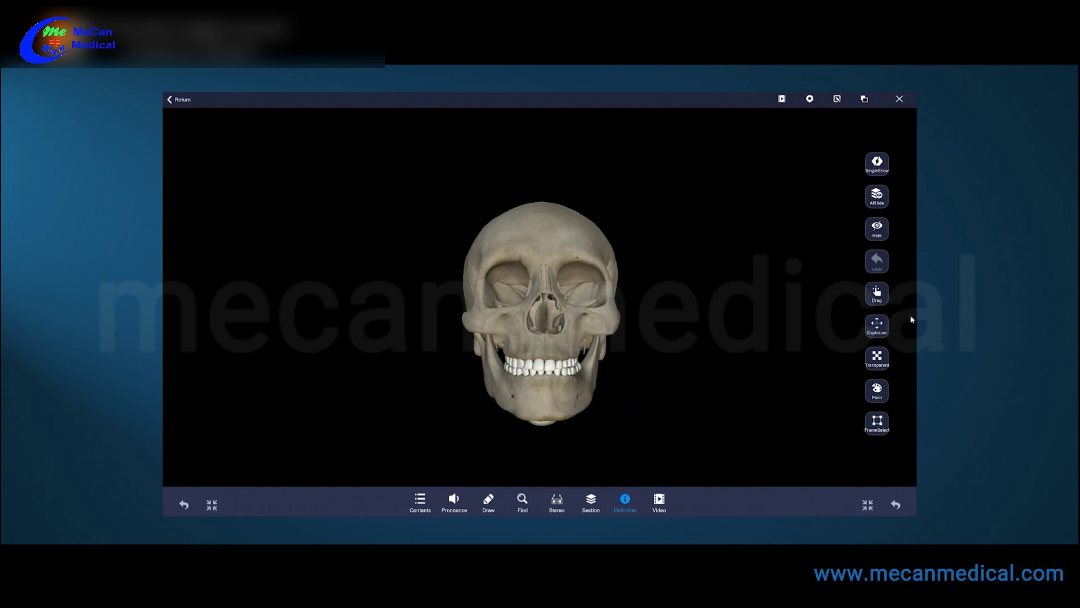
left_click(769, 329)
left_click(879, 293)
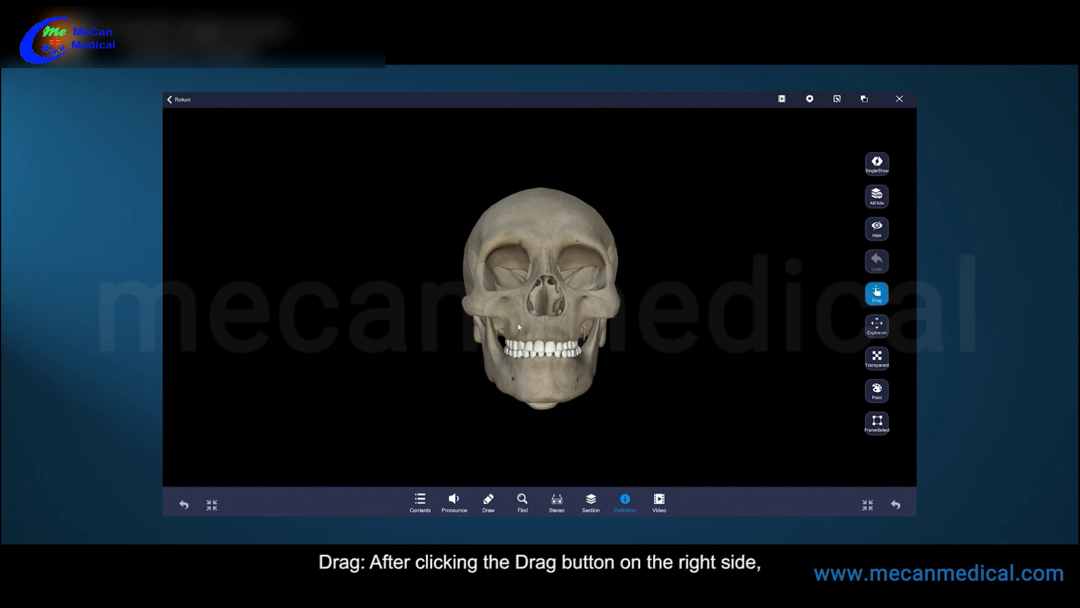
left_click_drag(520, 304, 434, 318)
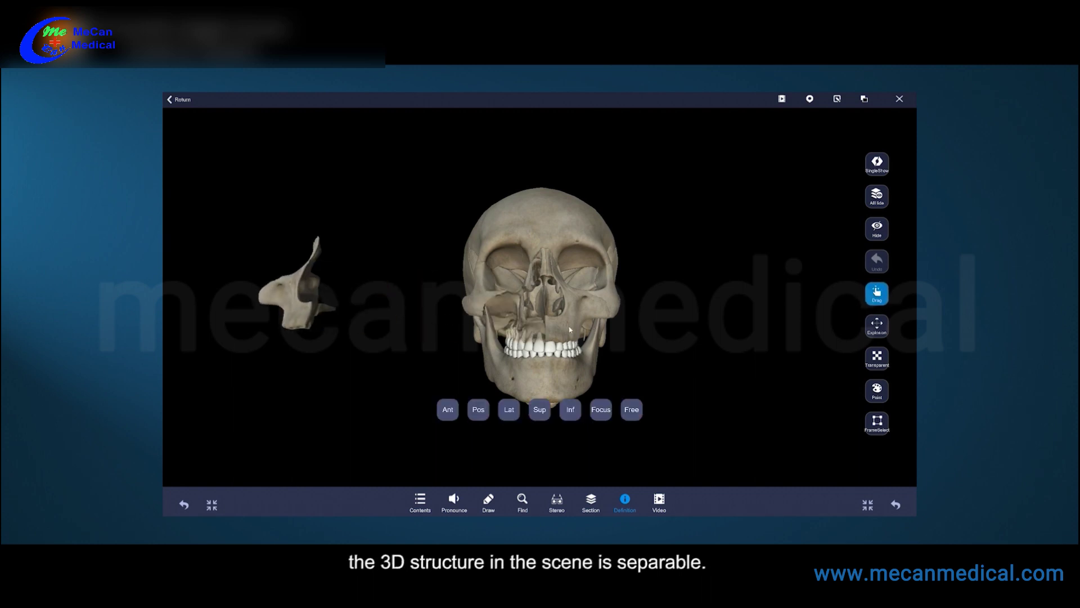
left_click_drag(570, 329, 645, 261)
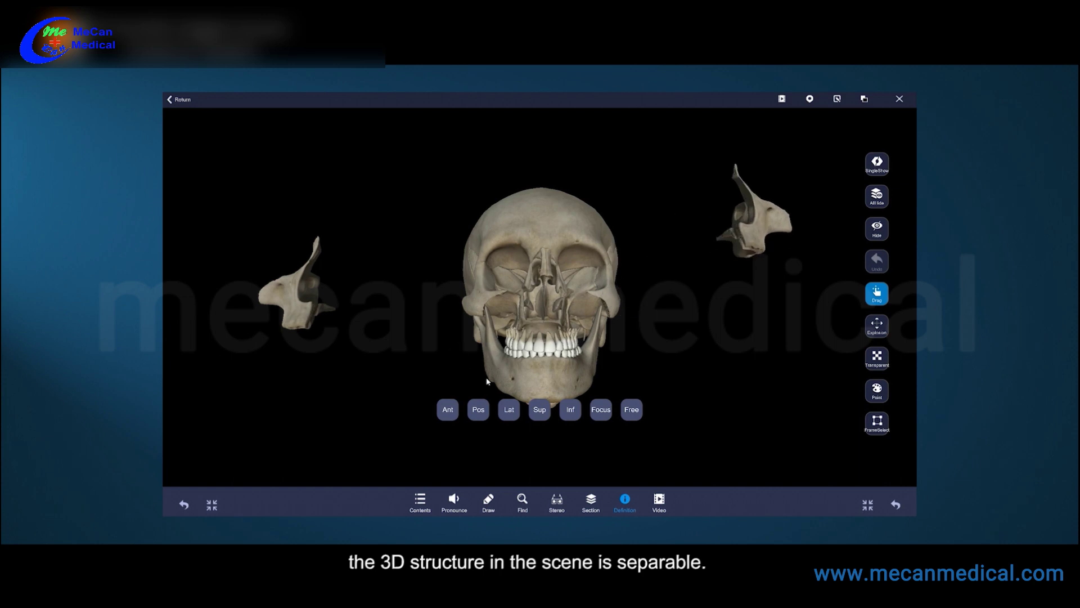
left_click_drag(488, 381, 424, 418)
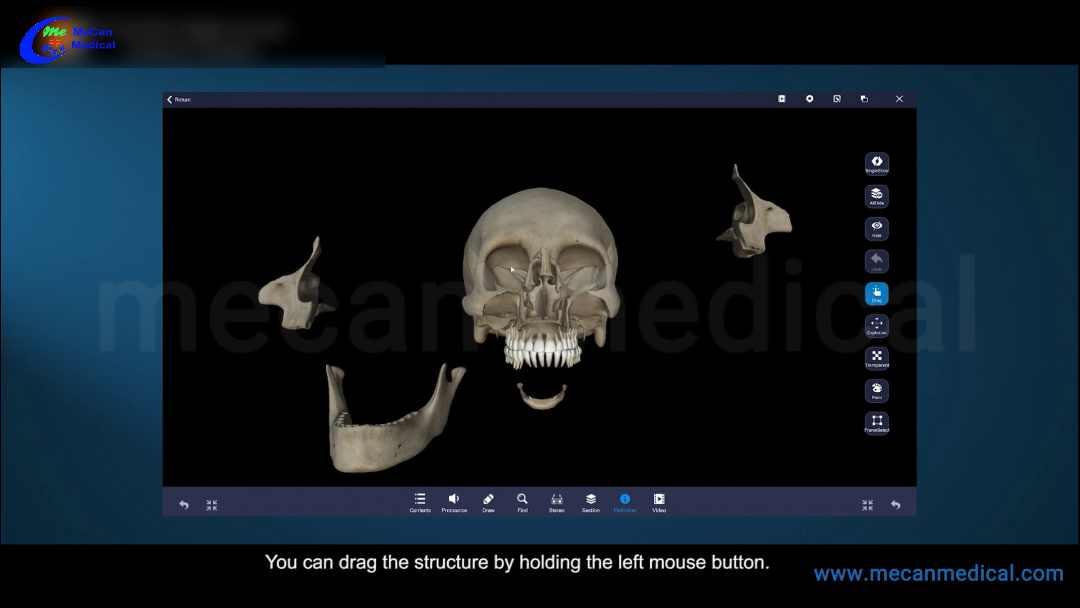
Pull the frontal bone away from the skull with the Drag tool and reset all moved bones to their original positions.
left_click_drag(514, 239, 268, 197)
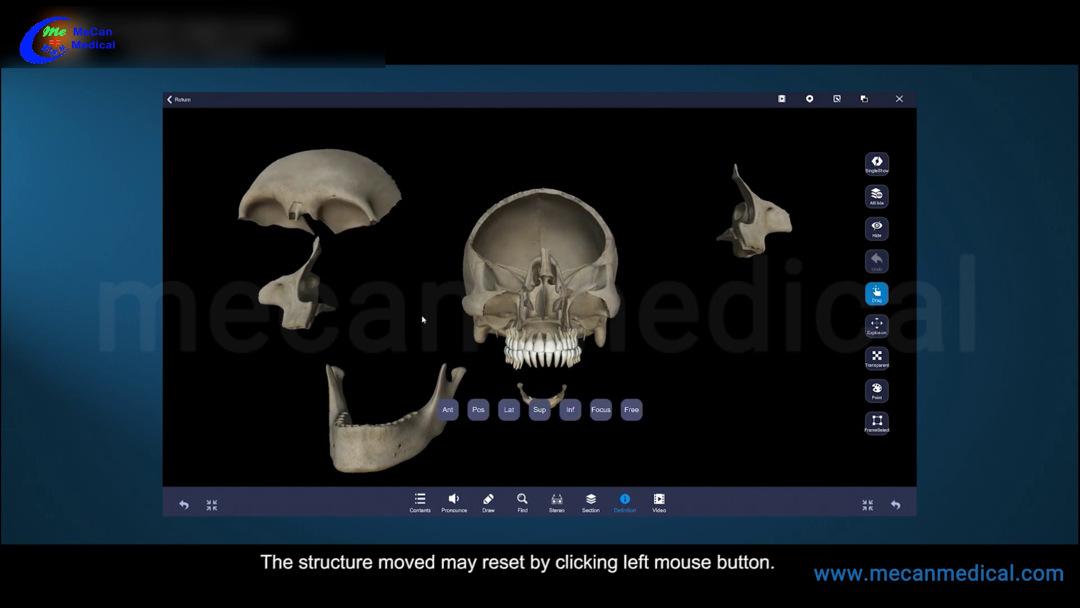
left_click(348, 194)
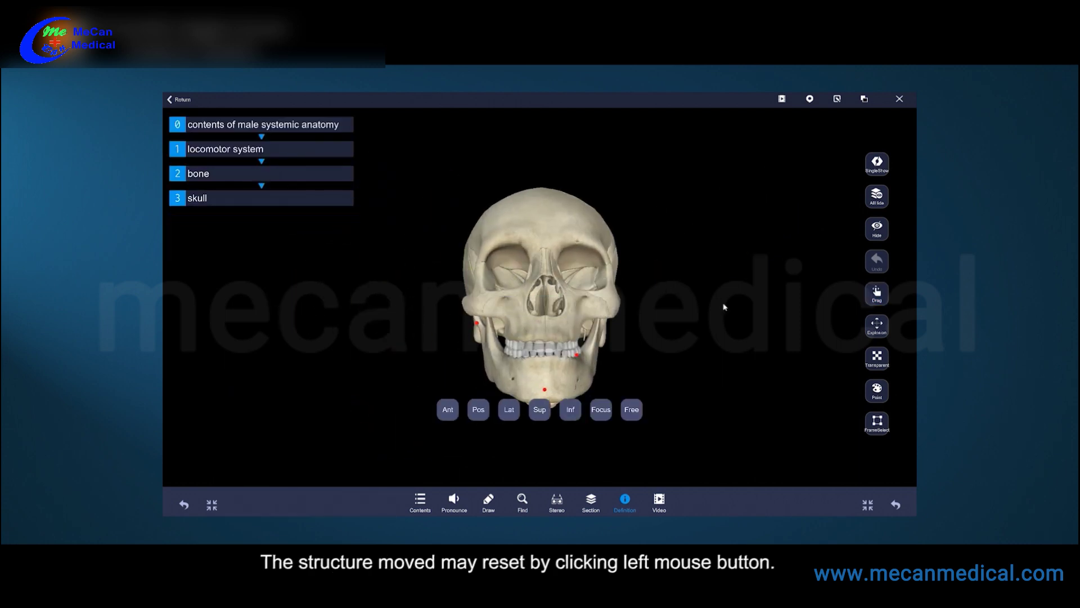
Separate all skull structures from the centre point with Explosion, view them from another angle, and reassemble the skull.
left_click_drag(709, 330, 684, 319)
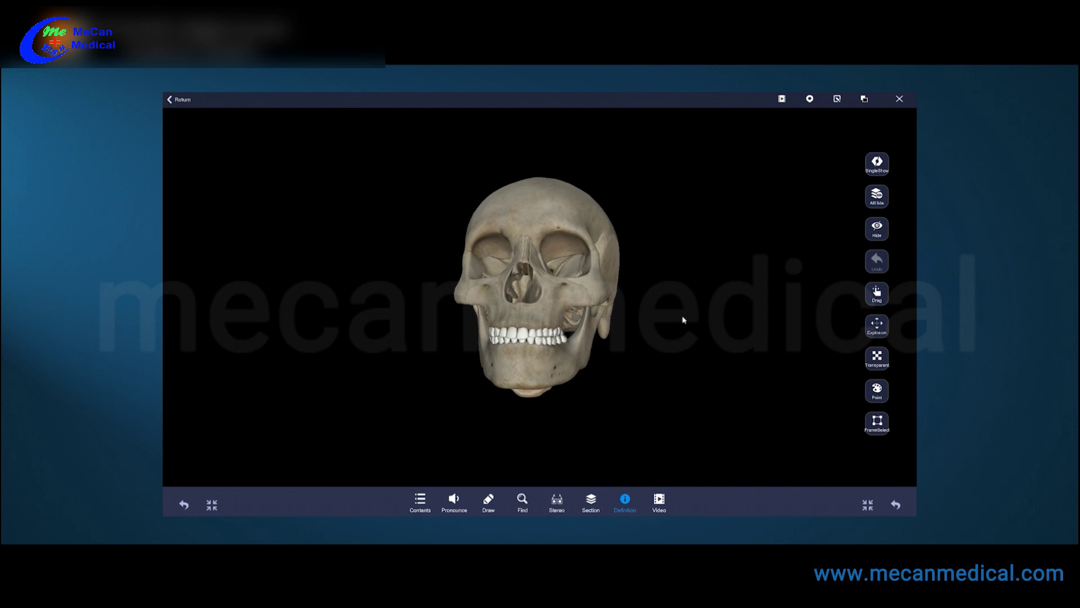
left_click_drag(684, 319, 705, 320)
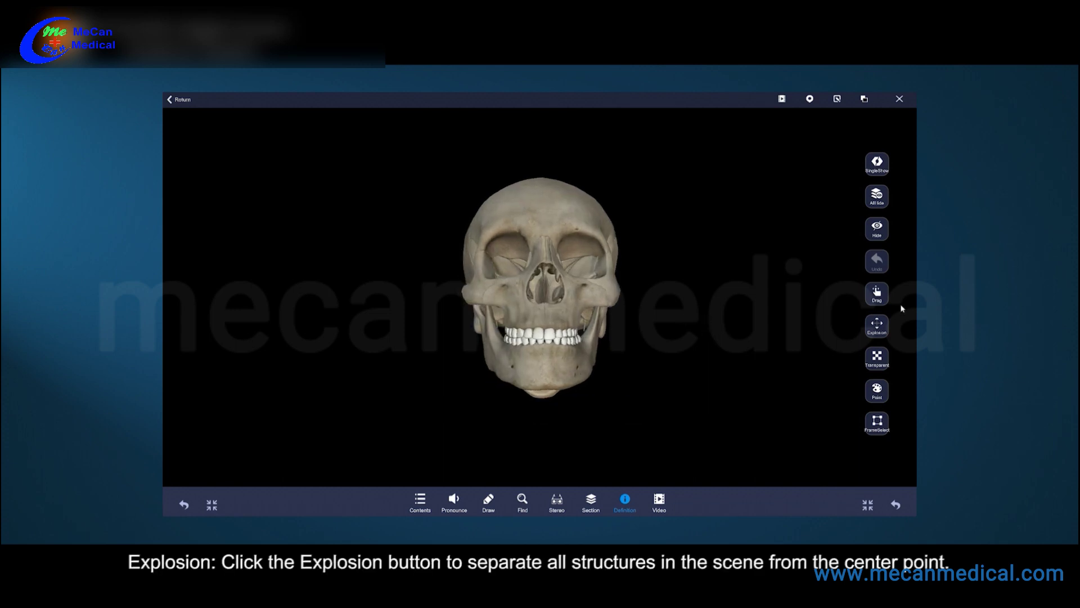
left_click(876, 324)
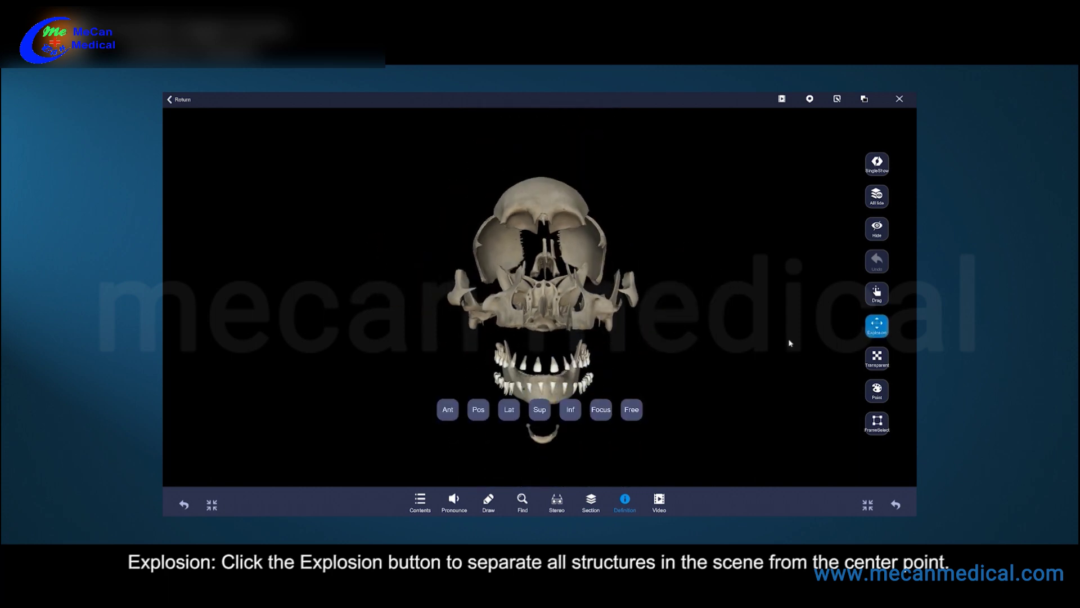
mouse_move(785, 341)
left_mouse_down()
mouse_move(489, 321)
mouse_move(903, 333)
mouse_move(785, 336)
left_mouse_up()
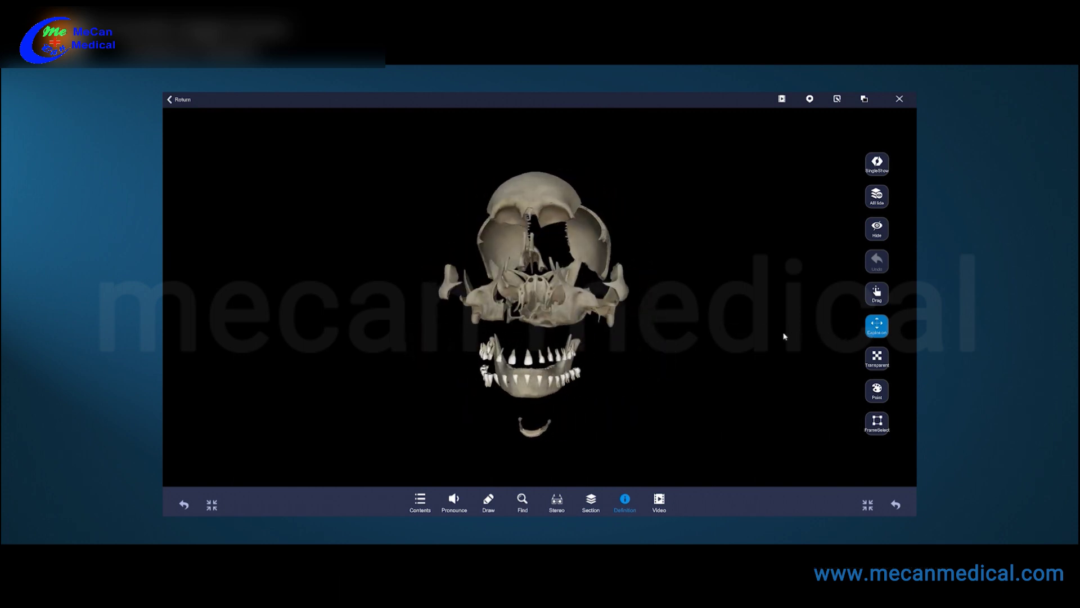
left_click(880, 327)
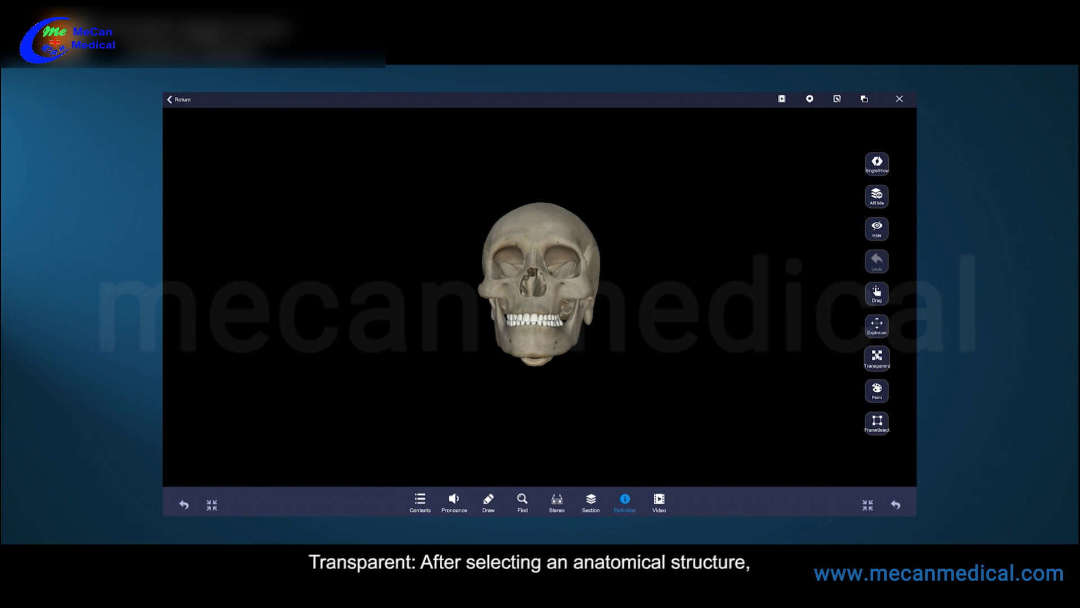
Make the left temporal bone fully transparent to look inside the skull and restore its opacity.
left_click_drag(680, 307, 559, 315)
left_click(585, 281)
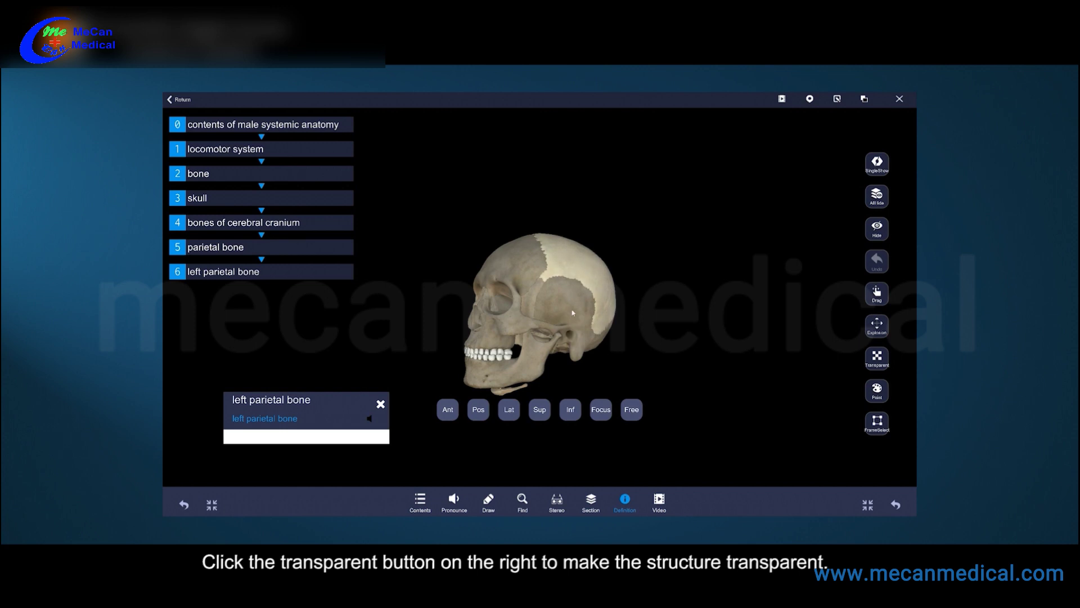
left_click_drag(584, 281, 556, 290)
left_click(556, 295)
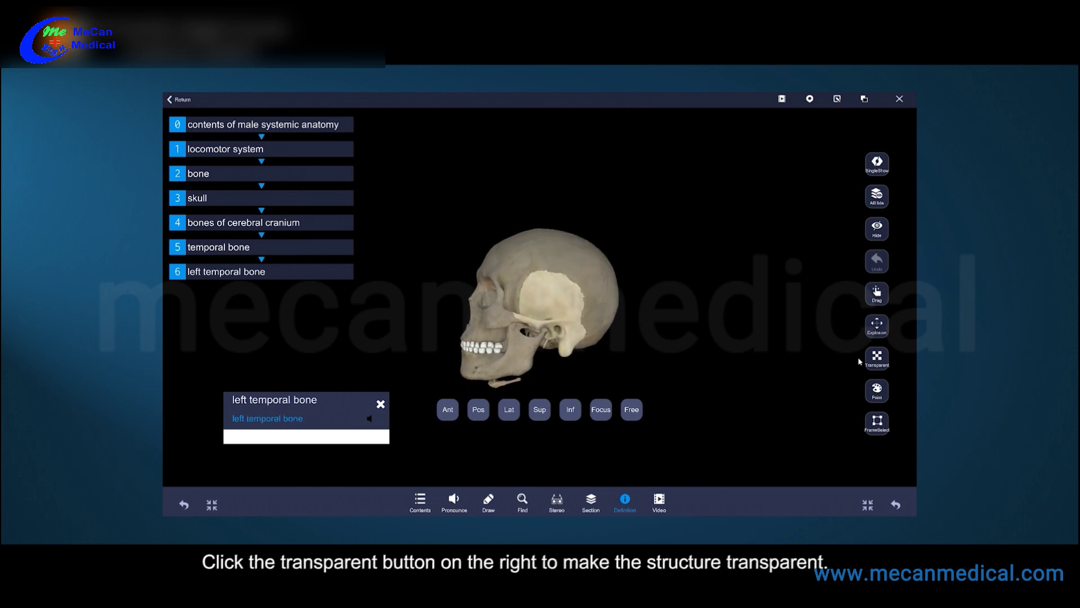
left_click(876, 360)
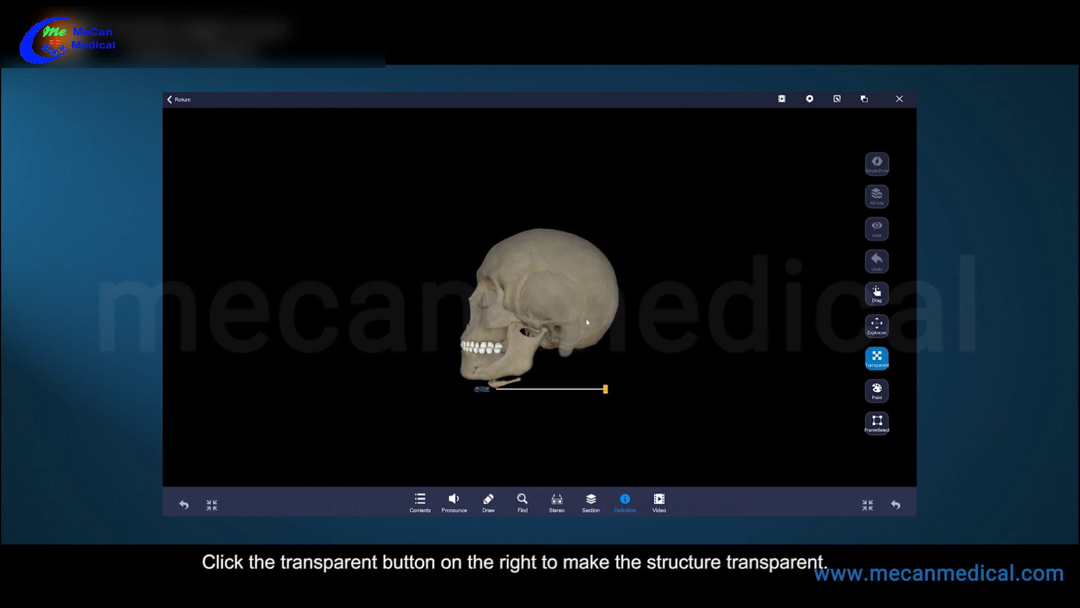
scroll(590, 338, "up", 5)
left_click_drag(608, 391, 460, 387)
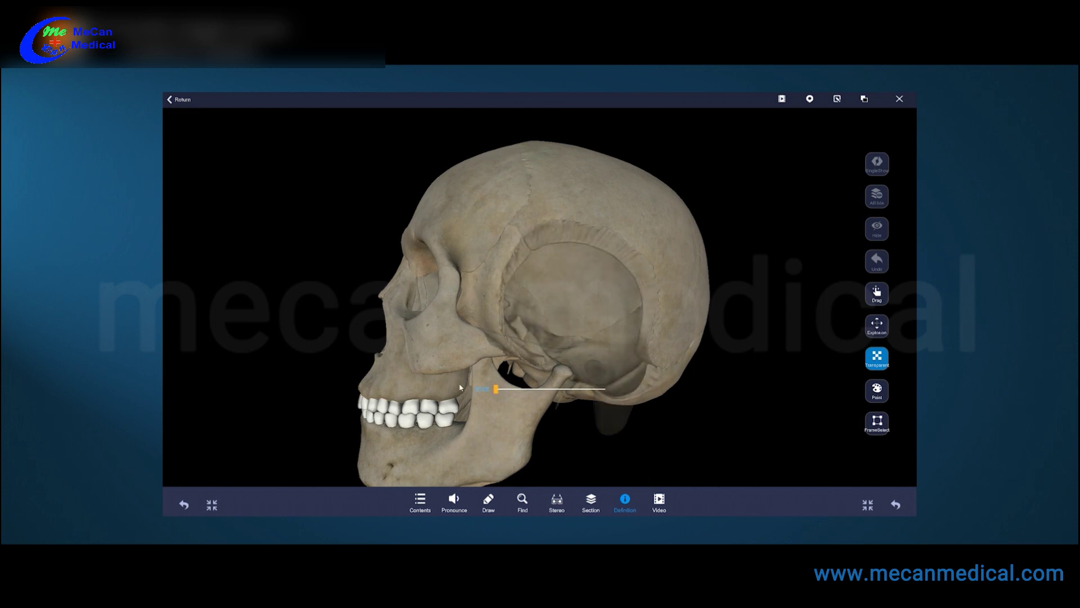
left_click_drag(676, 432, 754, 411)
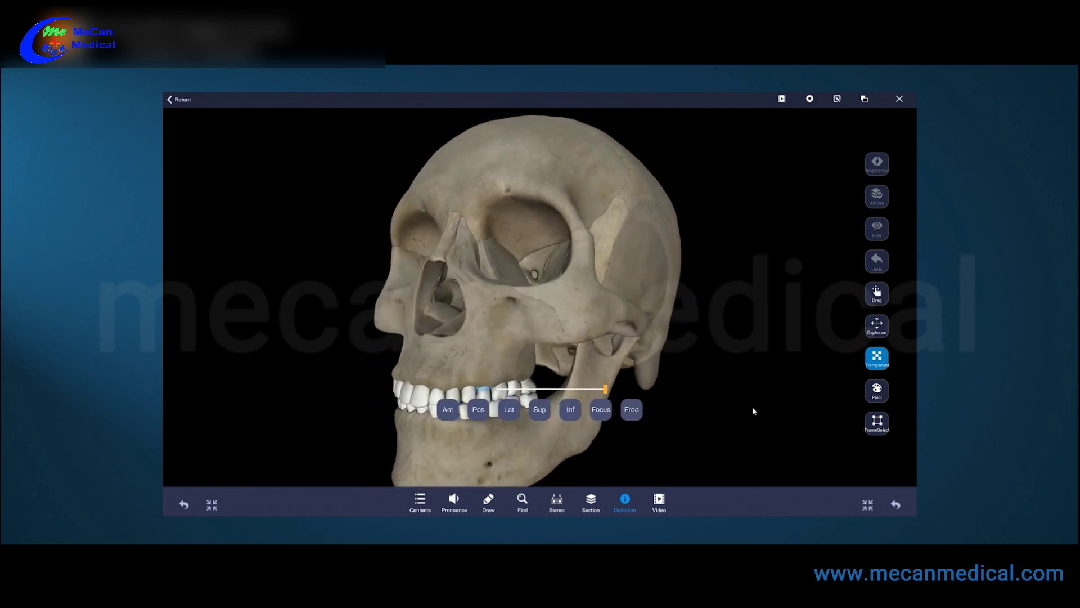
left_click(878, 359)
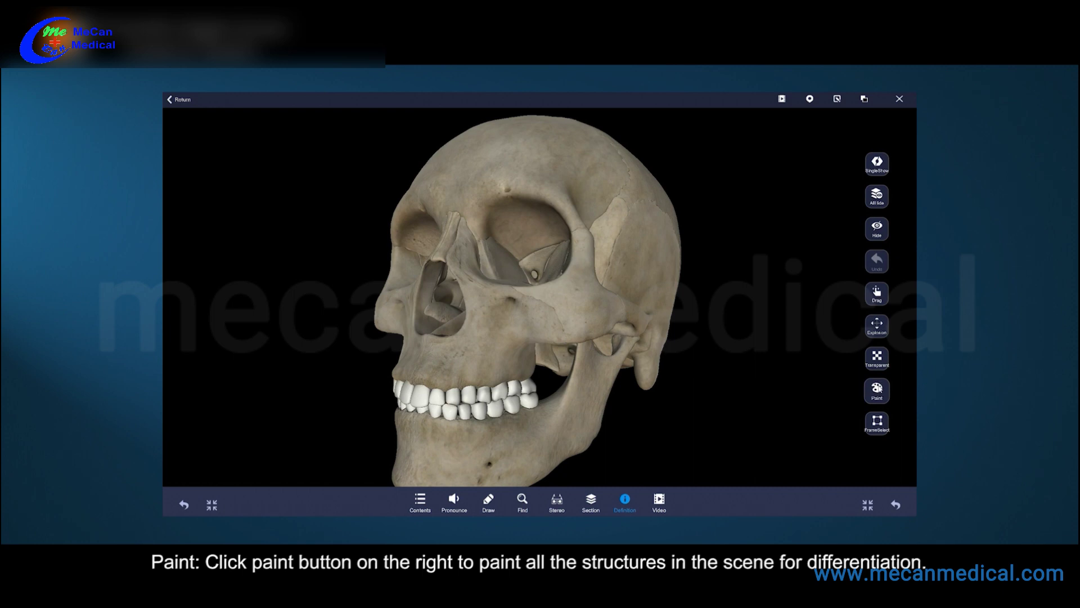
Paint all skull structures in distinguishing colours twice, turning the painting off each time.
left_click(876, 388)
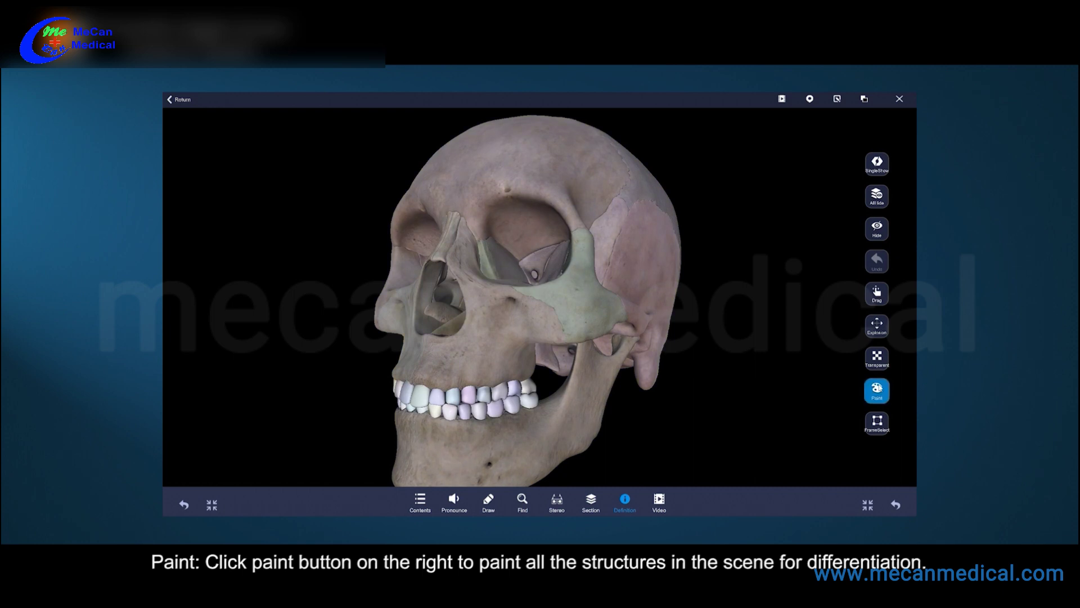
left_click_drag(701, 365, 779, 370)
left_click(876, 388)
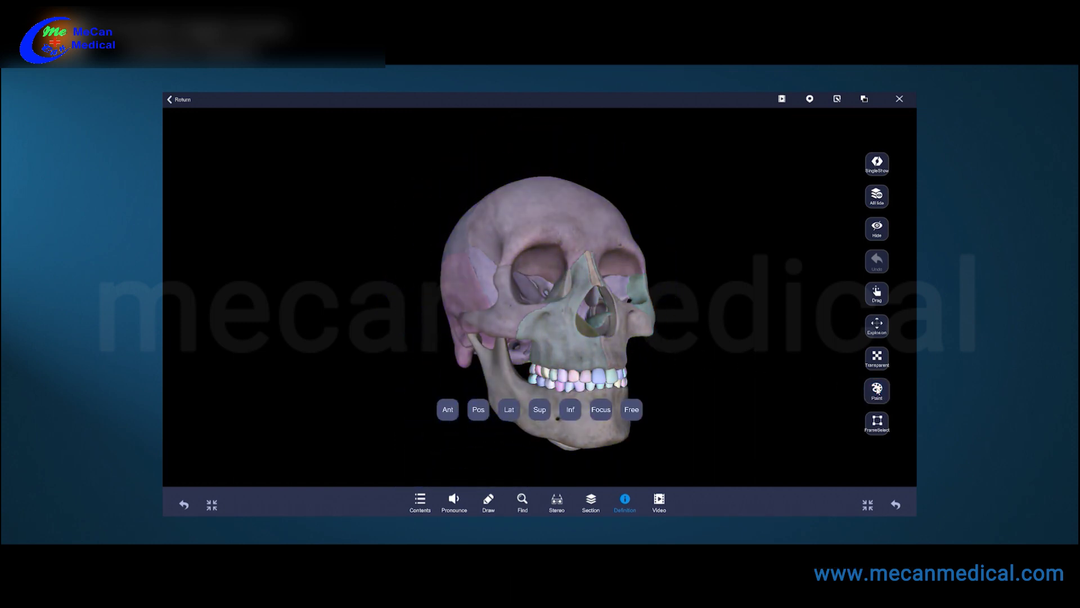
left_click(876, 392)
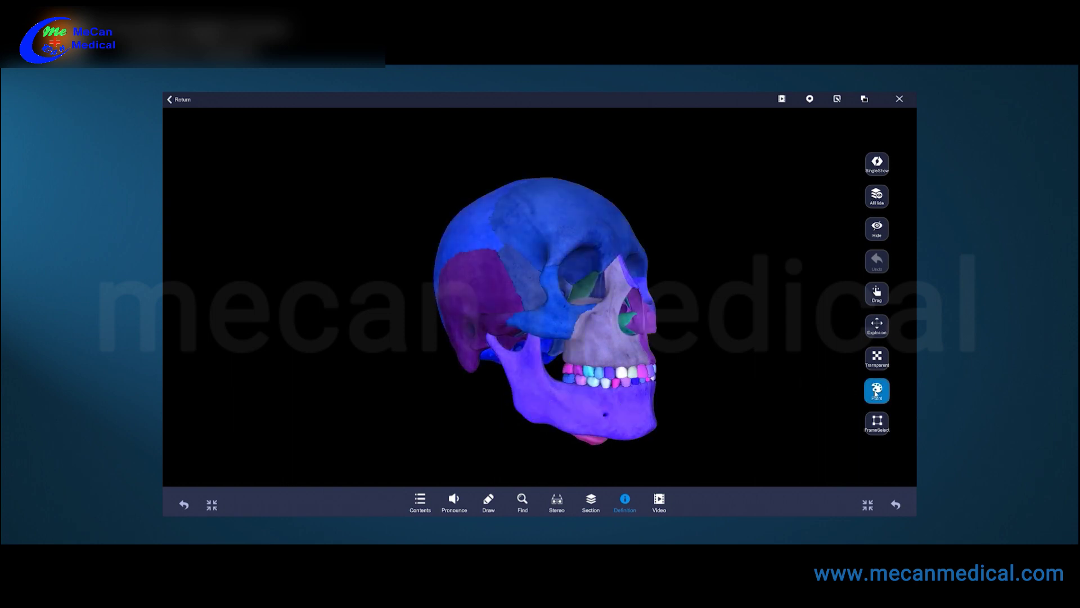
left_click(876, 392)
Load the whole skeleton through the bone level of the mandible's hierarchy and clear the selection.
left_click_drag(742, 380, 705, 369)
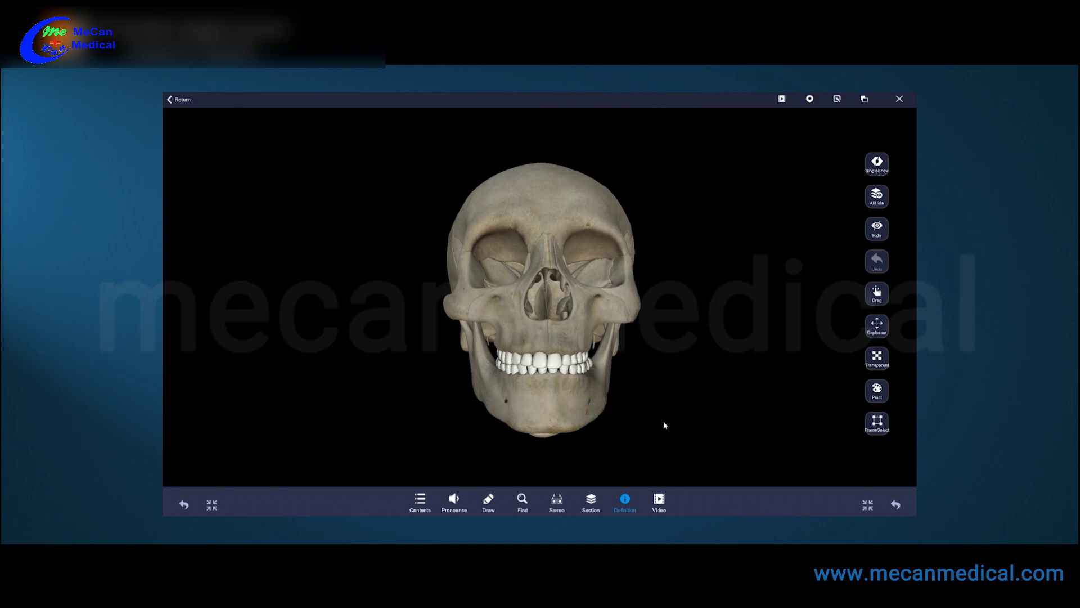
left_click(528, 389)
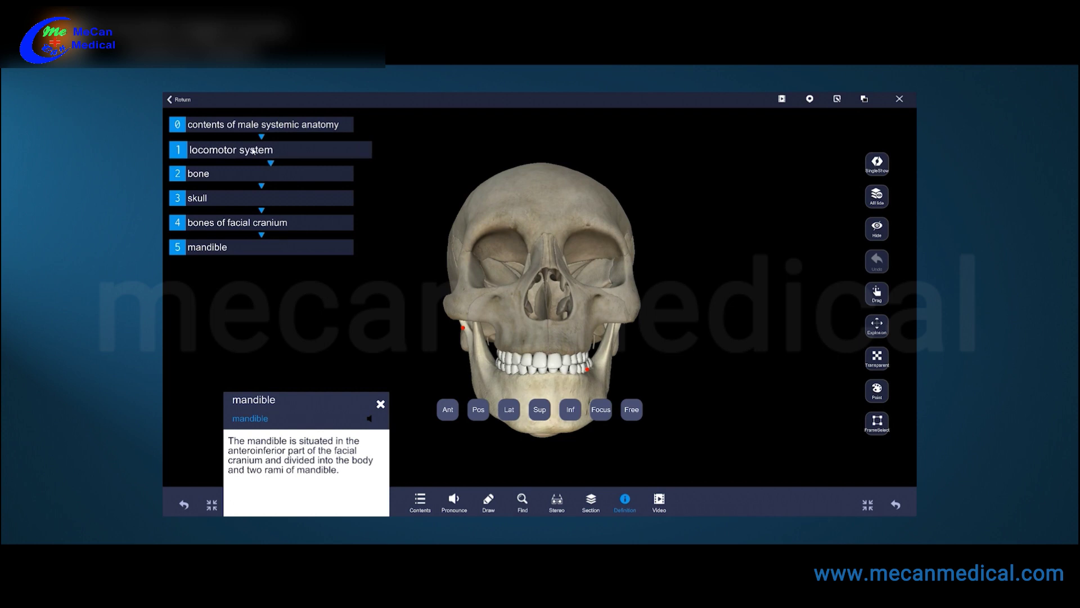
left_click(225, 175)
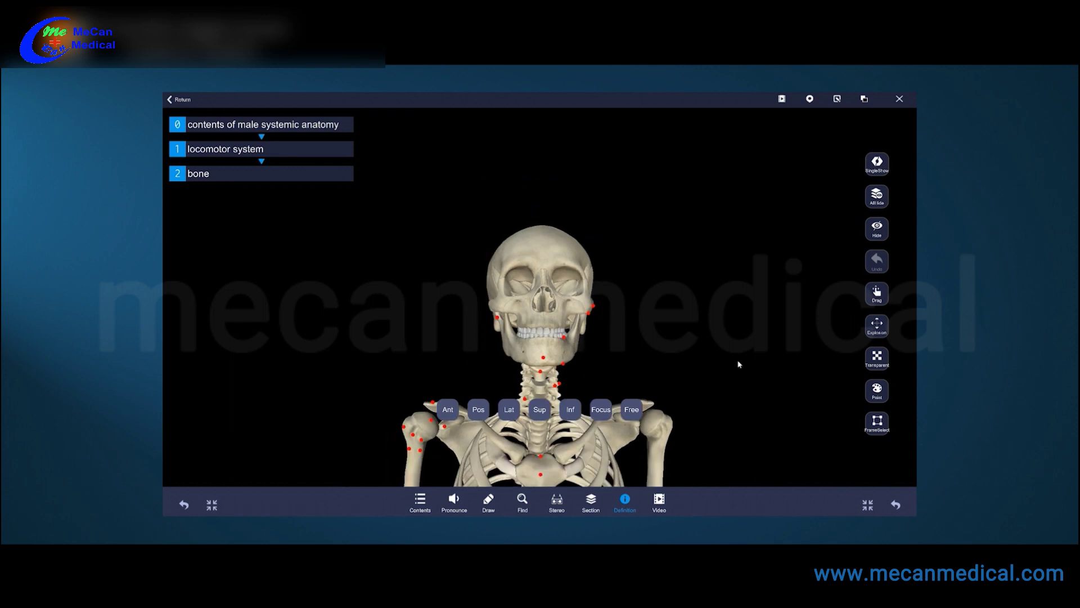
left_click_drag(714, 401, 704, 340)
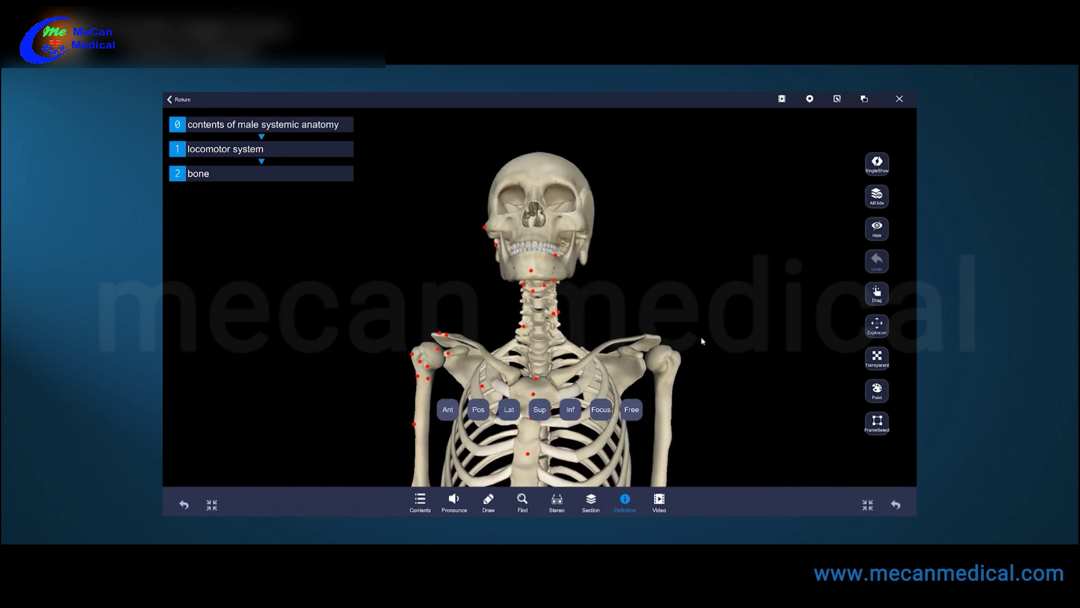
left_click(724, 373)
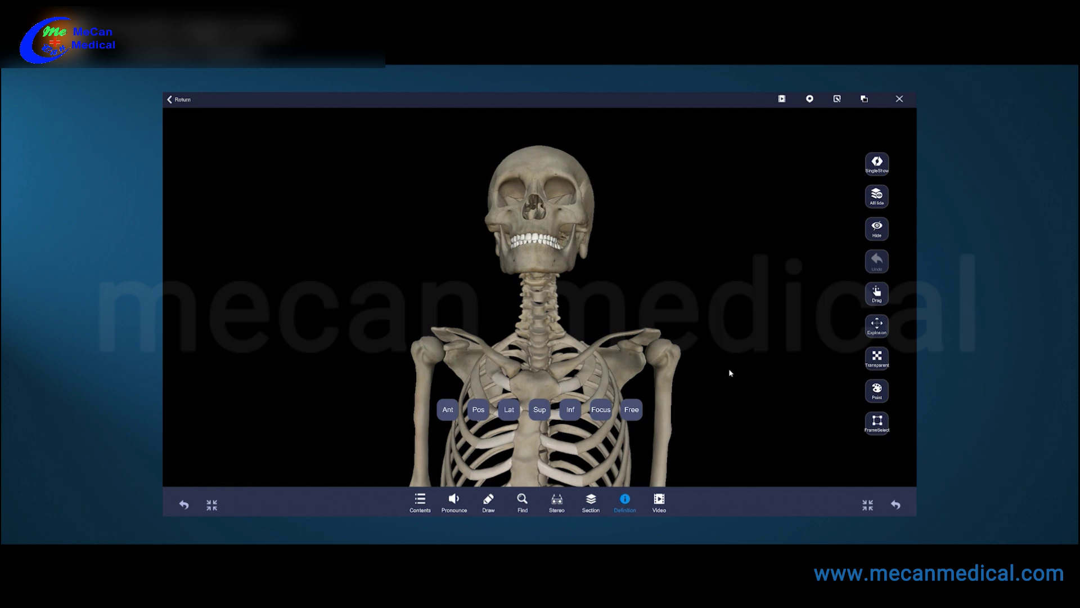
Frame-select the skull and upper neck, show only those structures, and undo the isolation.
left_click(880, 427)
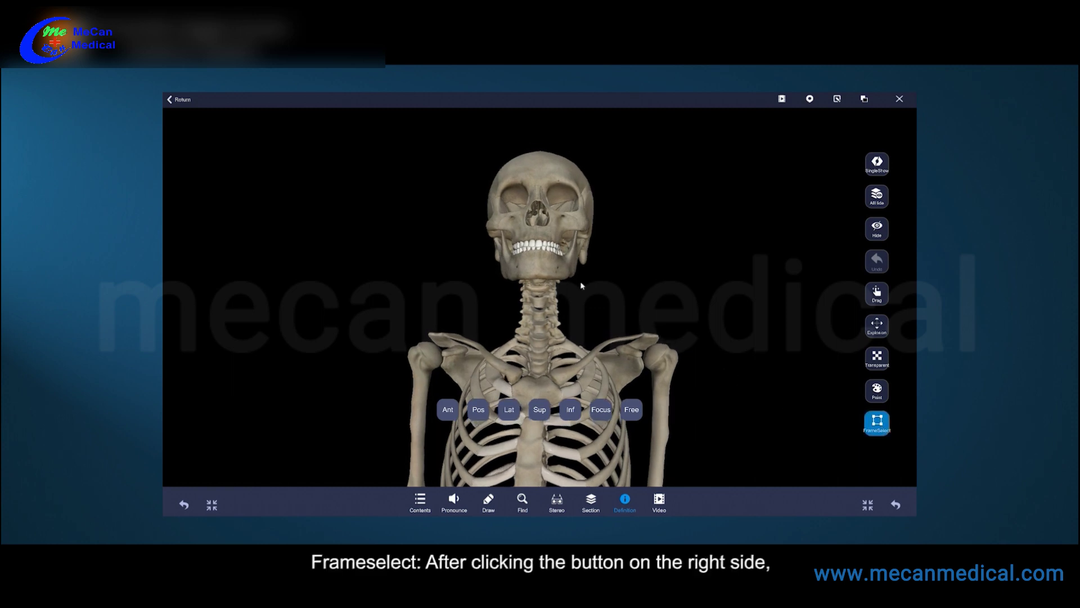
mouse_move(379, 118)
left_mouse_down()
mouse_move(462, 189)
mouse_move(613, 262)
mouse_move(716, 334)
left_mouse_up()
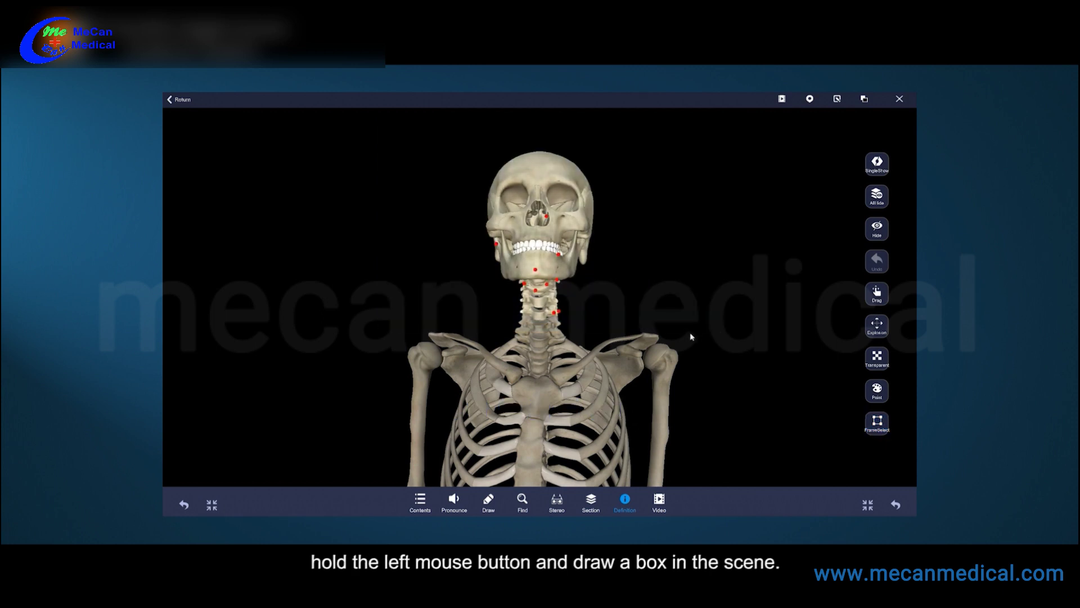
left_click(877, 163)
left_click_drag(704, 241, 527, 313)
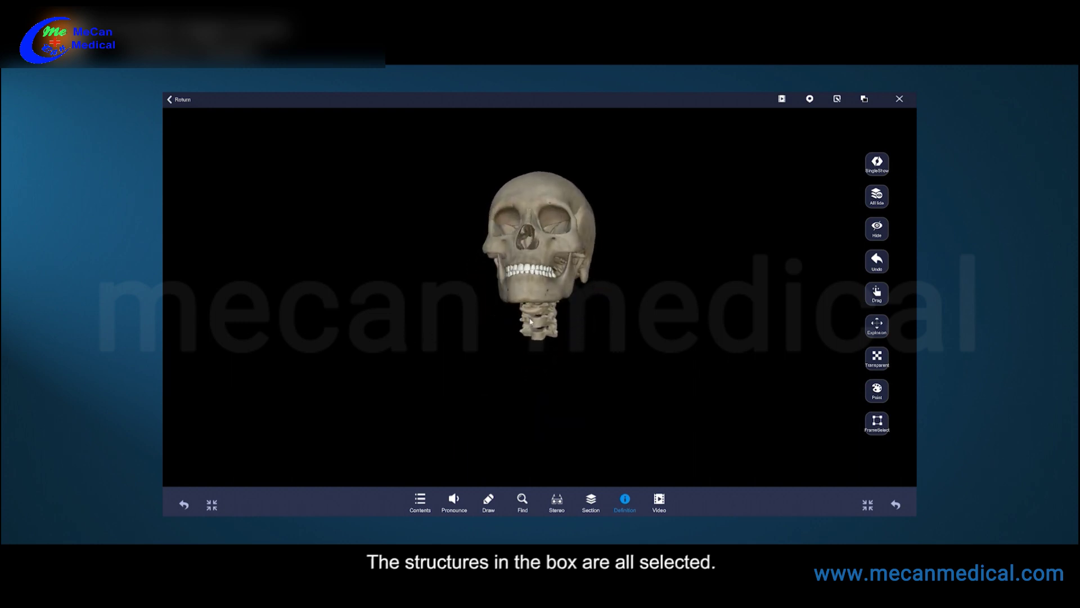
left_click(877, 260)
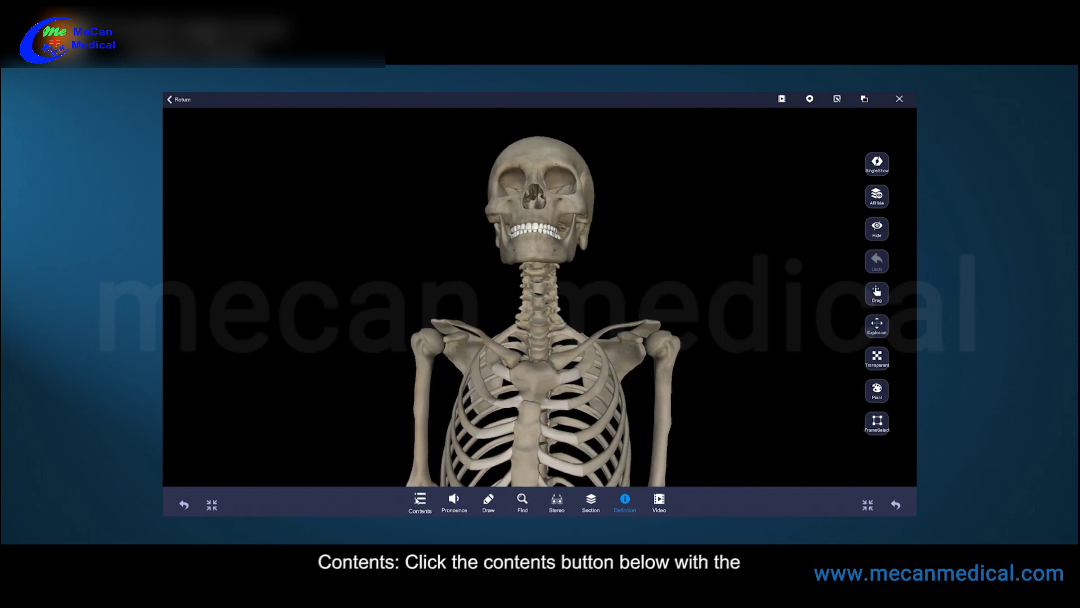
Open the systemic anatomy contents, expand the locomotor system and load the skeletal muscle structures into the scene.
left_click(420, 501)
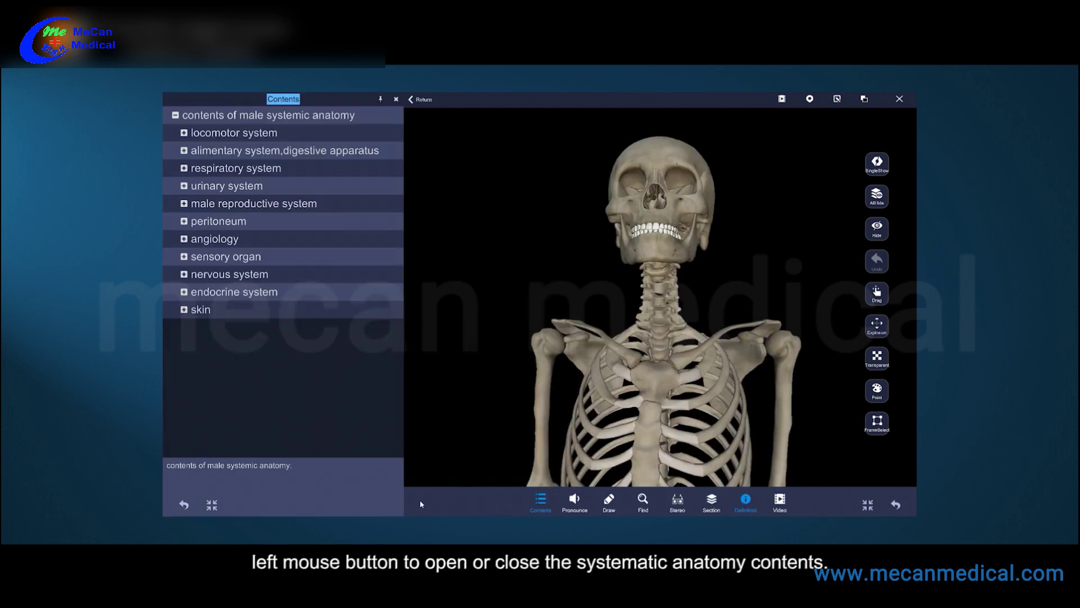
left_click(184, 134)
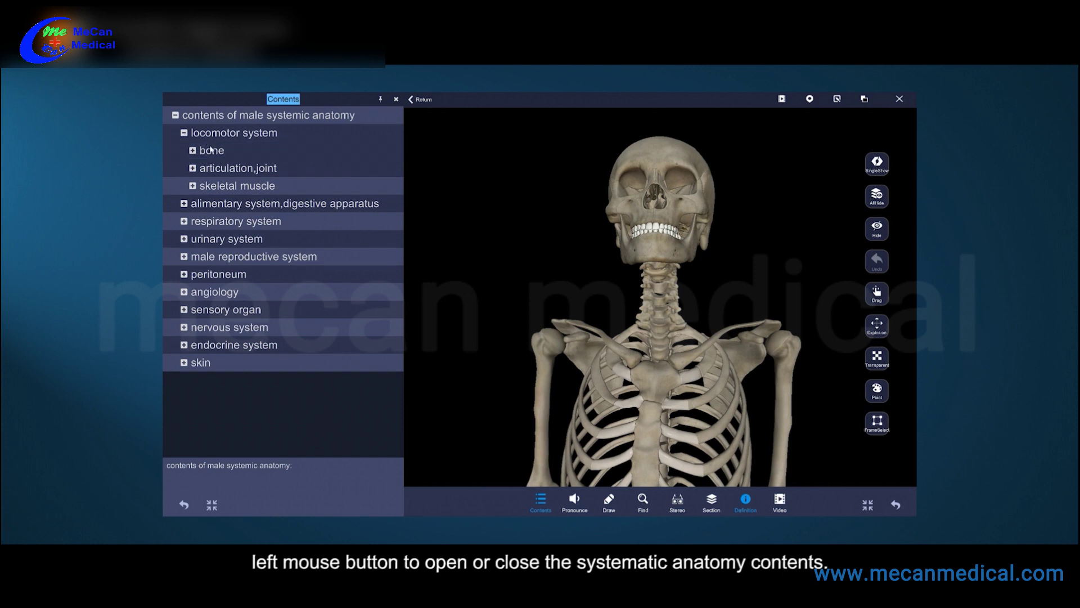
left_click(230, 189)
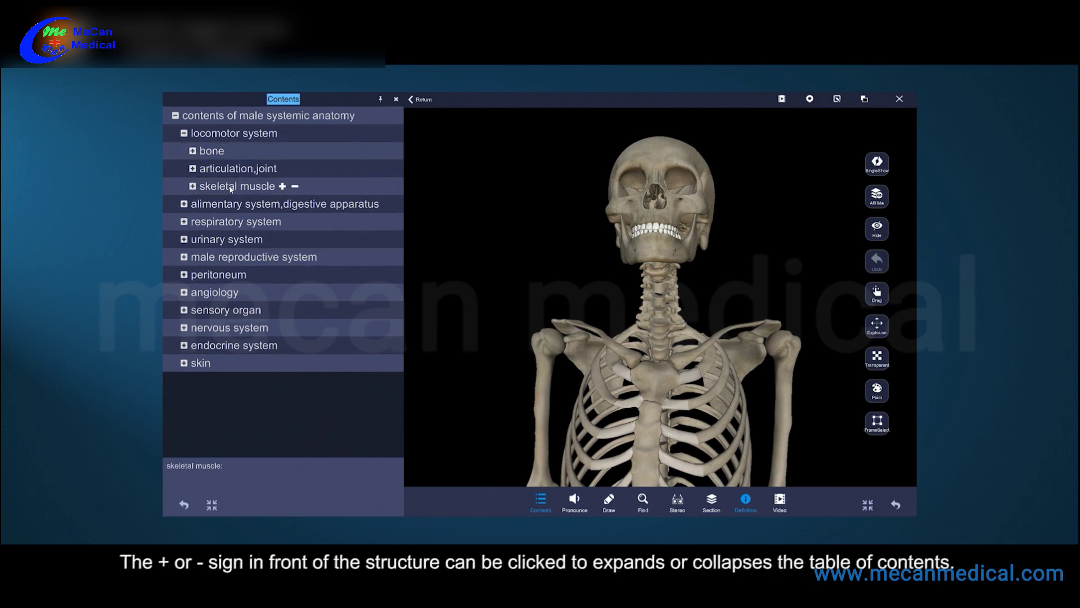
left_click(283, 187)
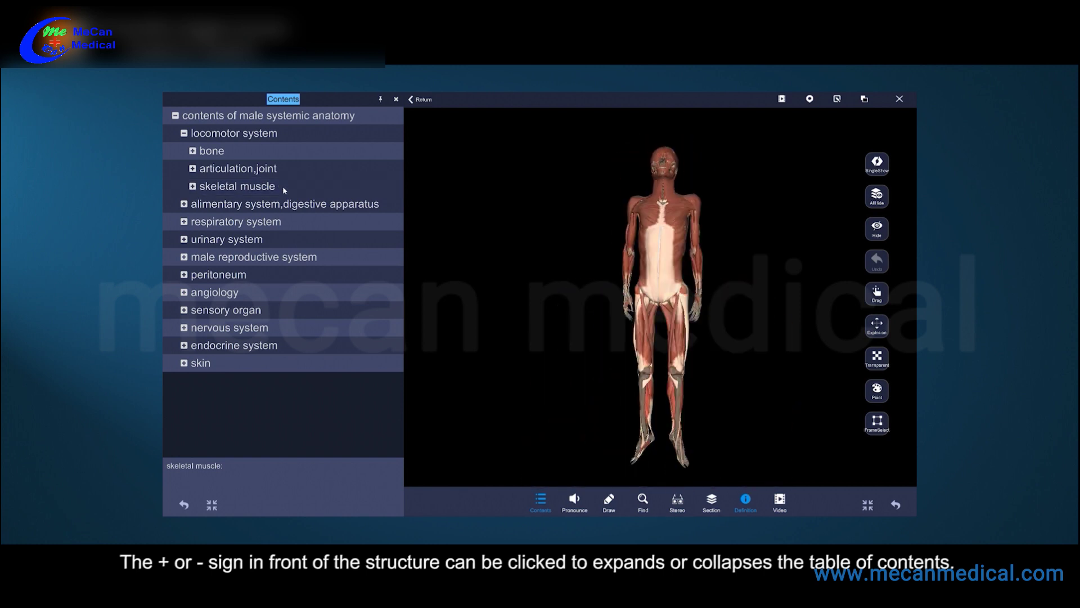
Expand the skeletal muscle entry, remove the muscles of trunk from the scene and load them back.
left_click(193, 186)
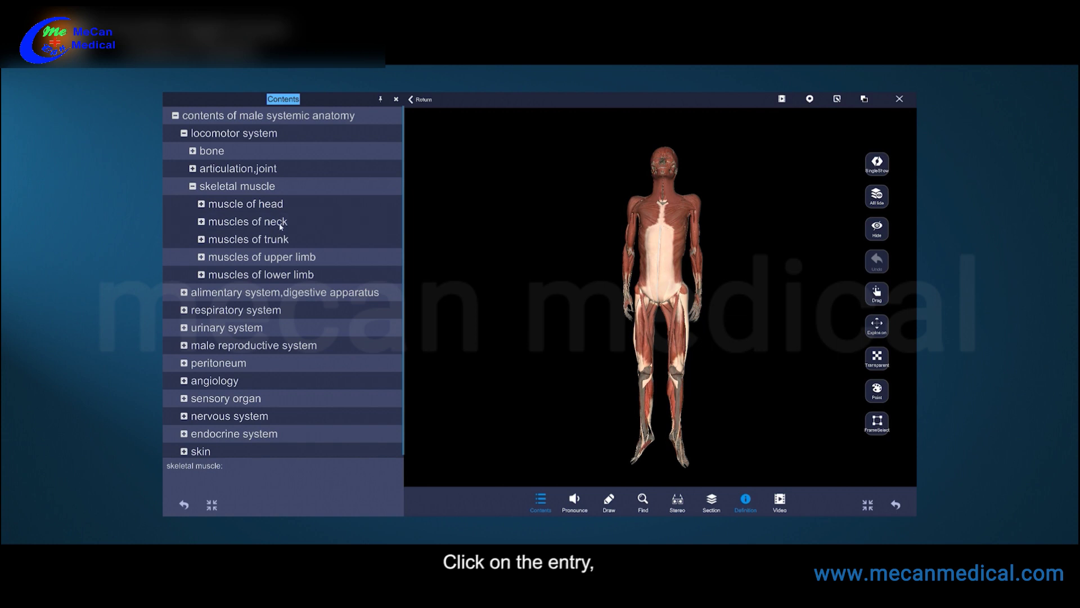
left_click(281, 241)
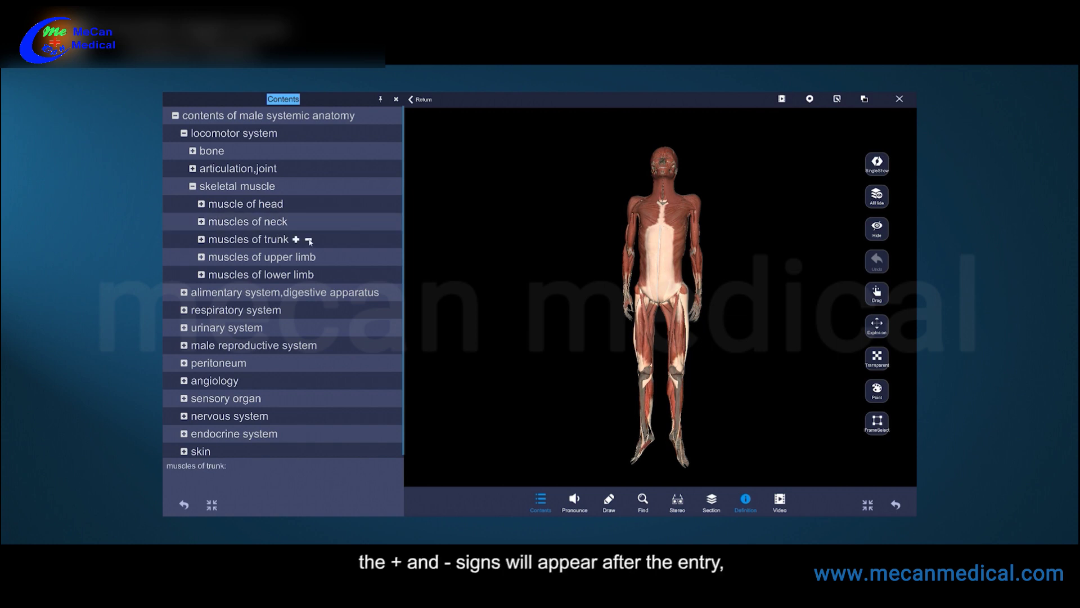
left_click(309, 240)
mouse_move(296, 239)
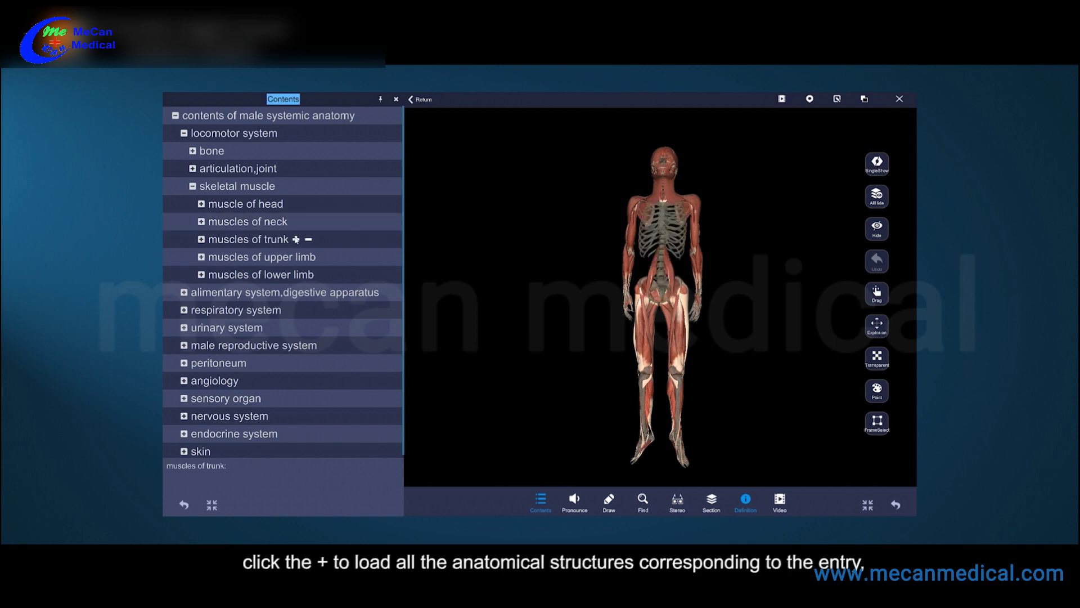
left_click(296, 239)
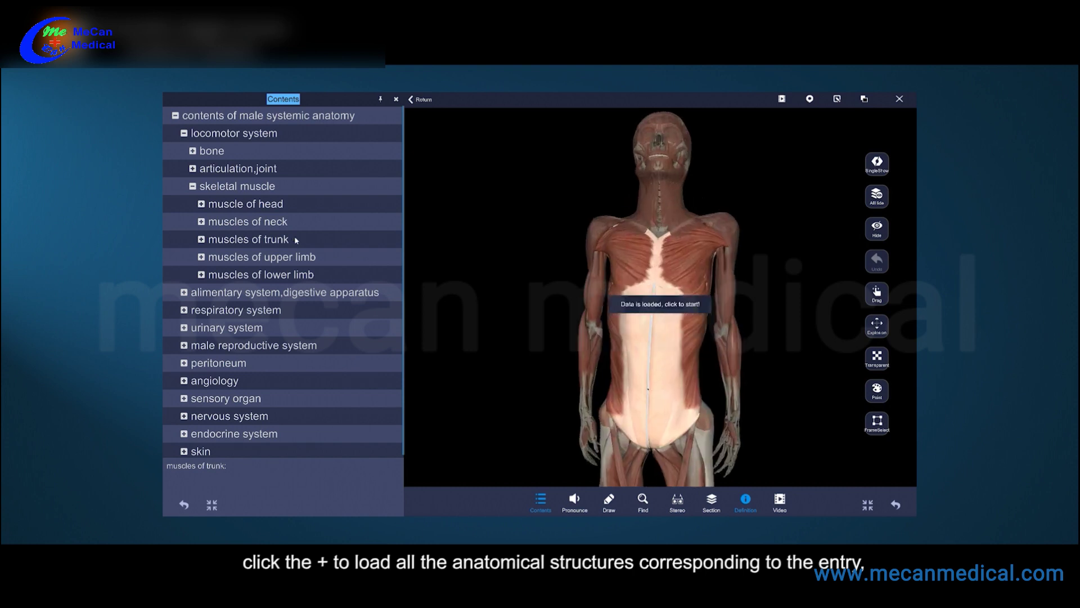
left_click(549, 249)
scroll(726, 317, "up", 2)
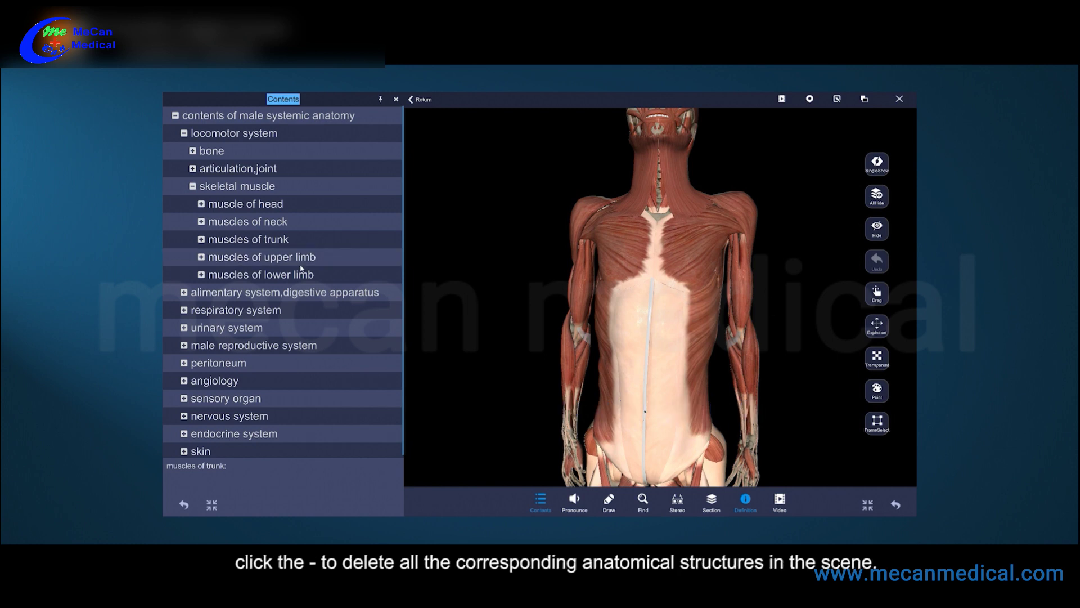
scroll(314, 253, "down", 1)
scroll(658, 213, "up", 3)
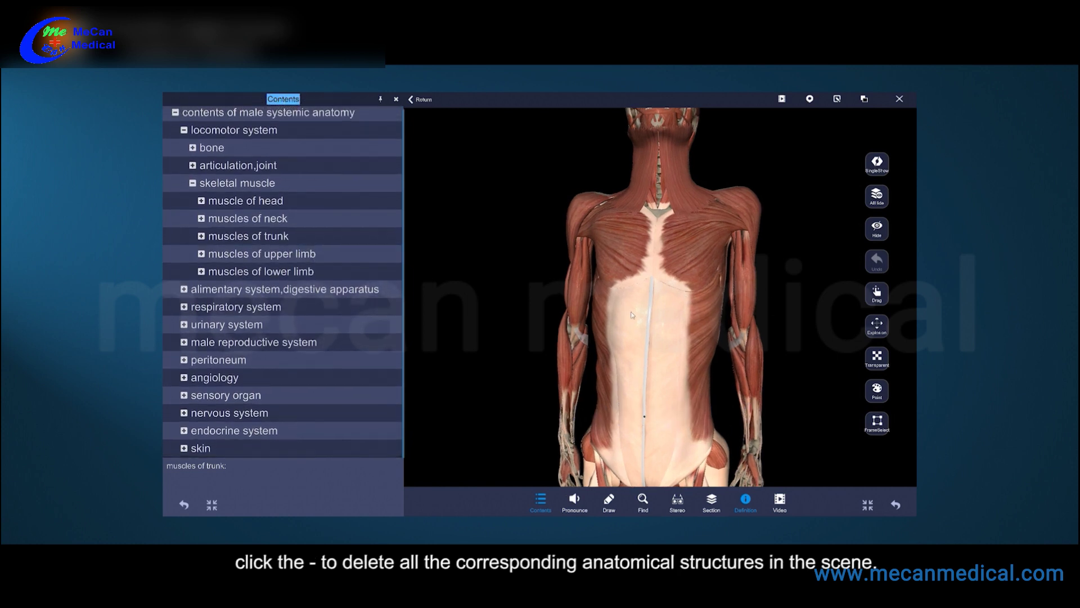
Expand the muscles of lower limb, load the muscles of hip and remove them from the scene.
middle_click_drag(660, 209, 662, 369)
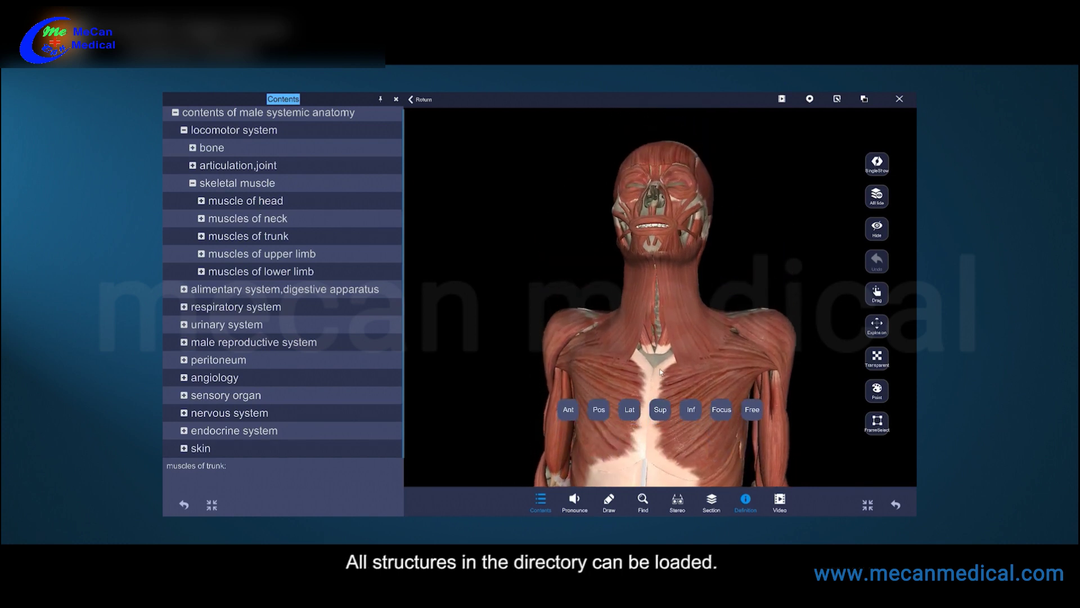
left_click(202, 271)
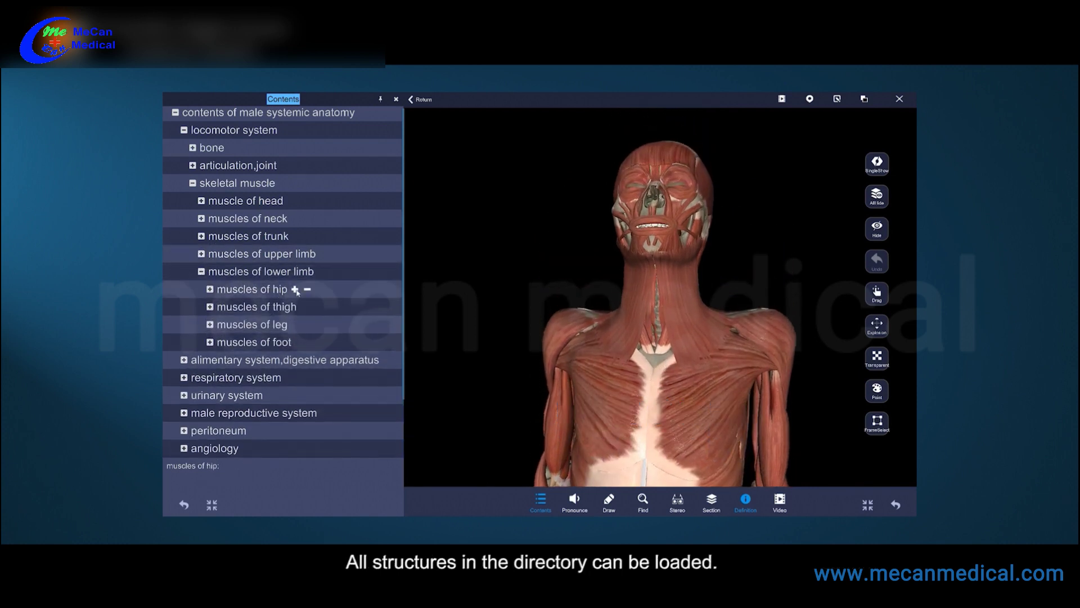
left_click(294, 291)
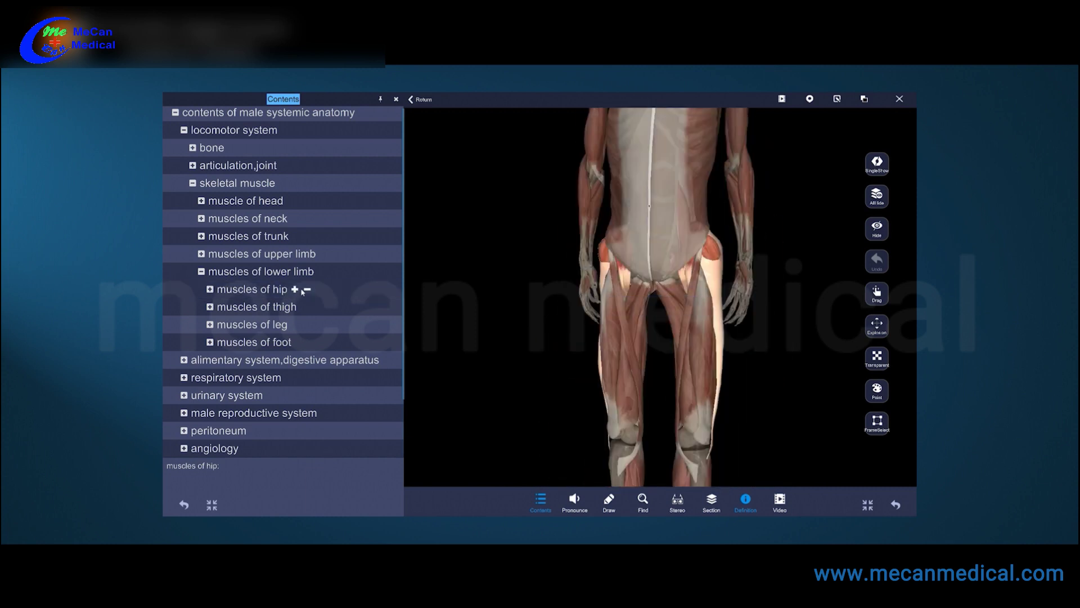
left_click(493, 287)
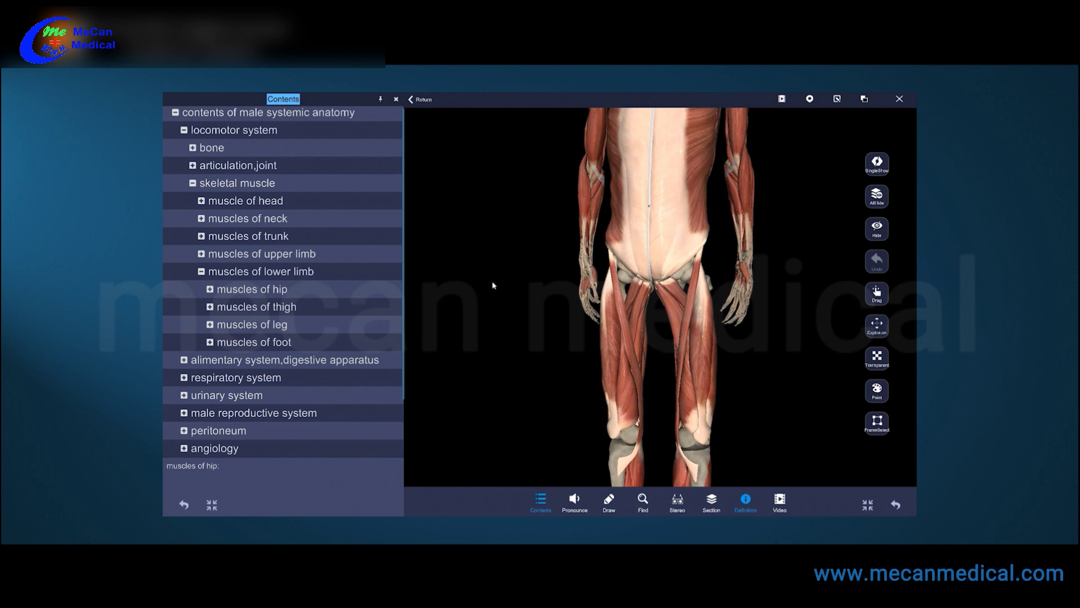
Turn on Pronounce and play the pronunciations of the right pectoralis major, left deltoid, left external oblique and left biceps brachii.
left_click(574, 498)
left_click(551, 499)
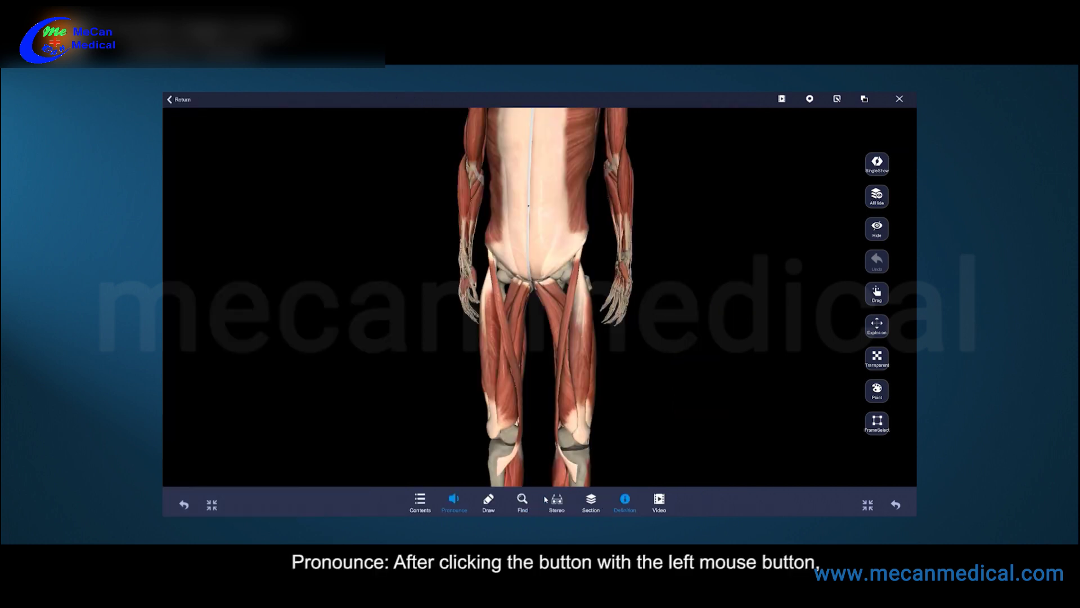
middle_click_drag(403, 288, 414, 377)
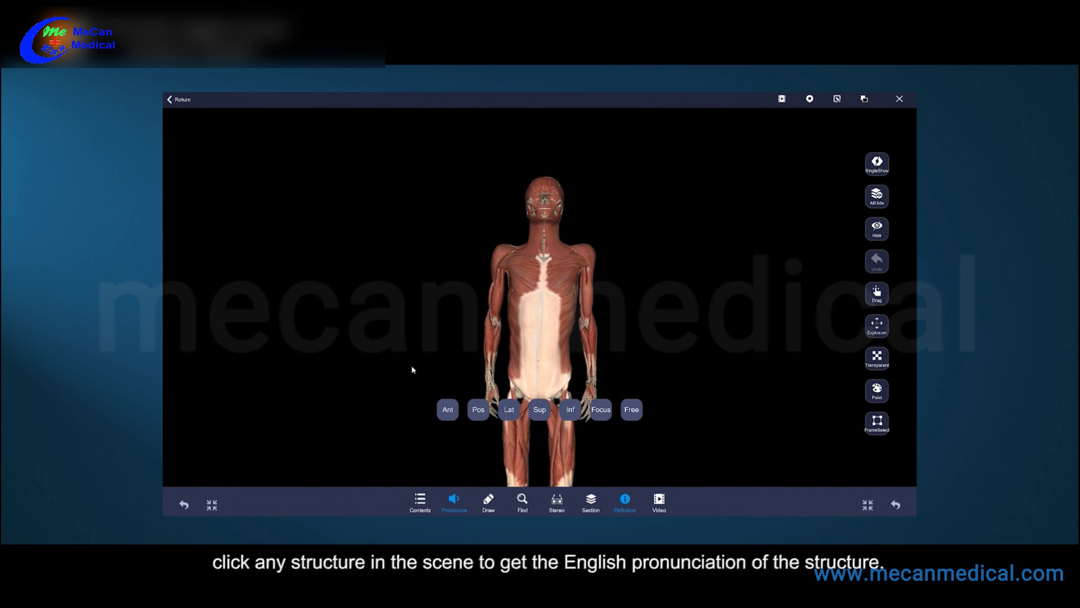
scroll(410, 366, "up", 3)
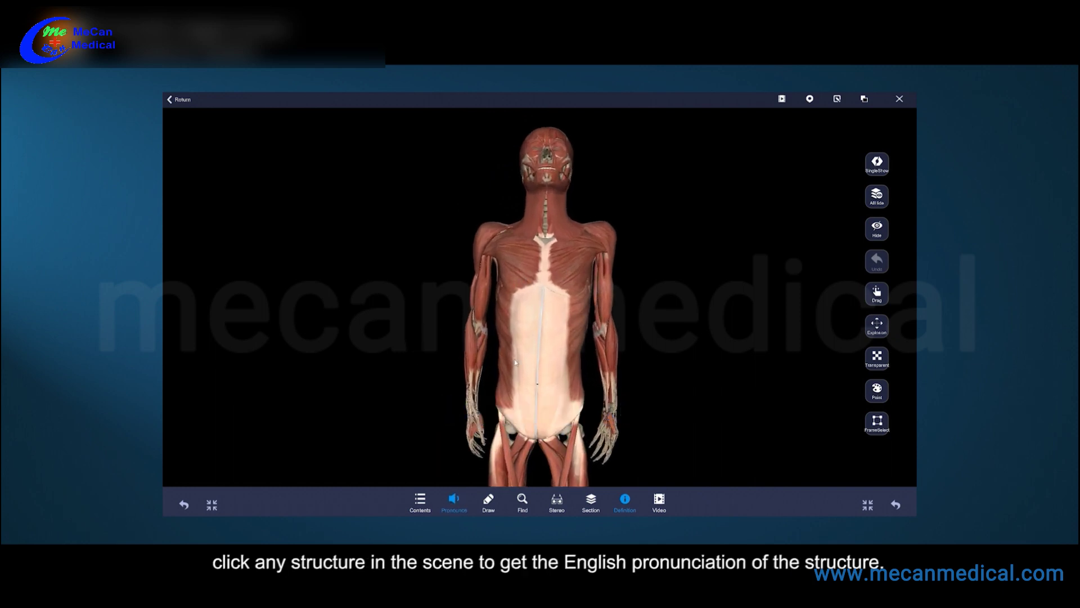
left_click(520, 268)
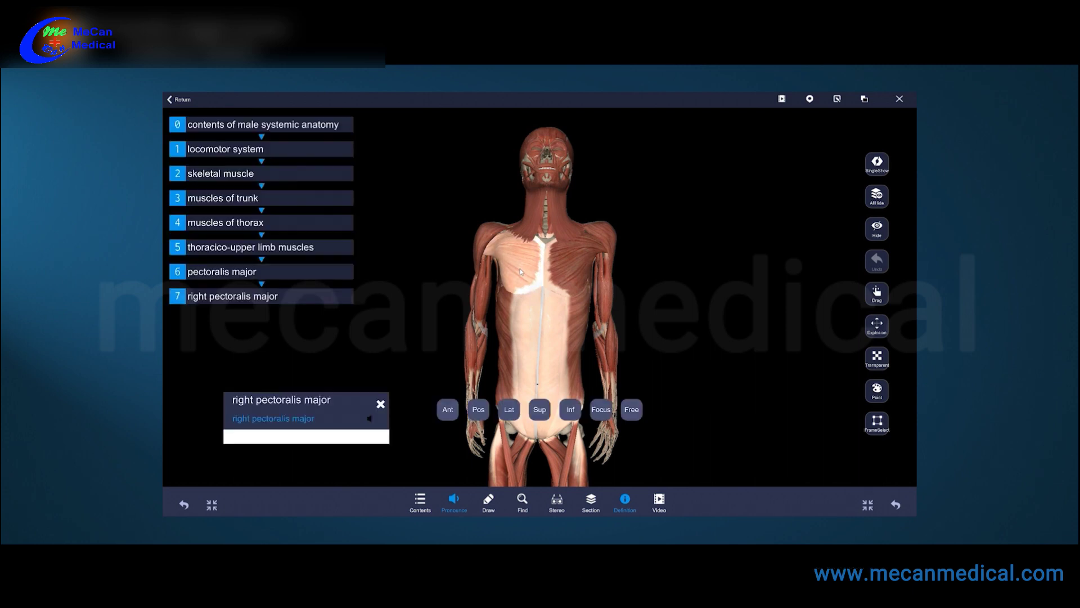
left_click(609, 247)
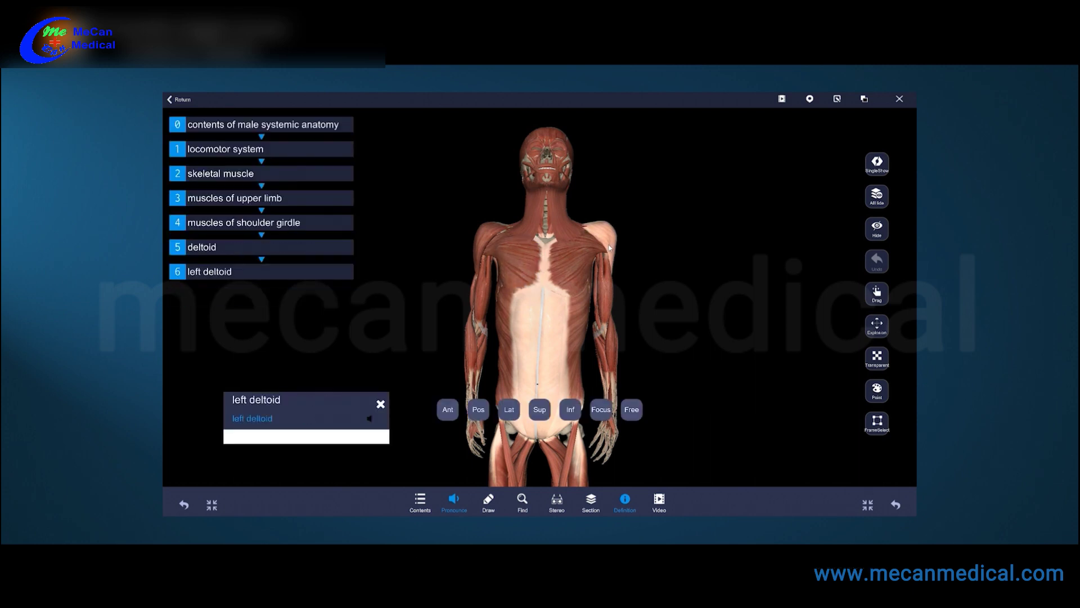
left_click(580, 350)
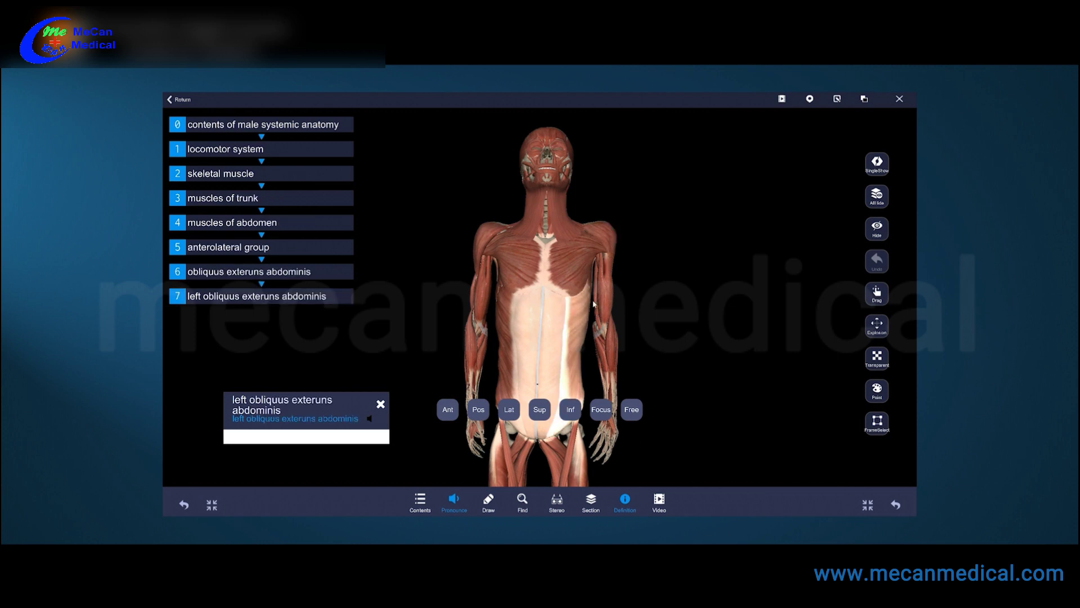
left_click(607, 291)
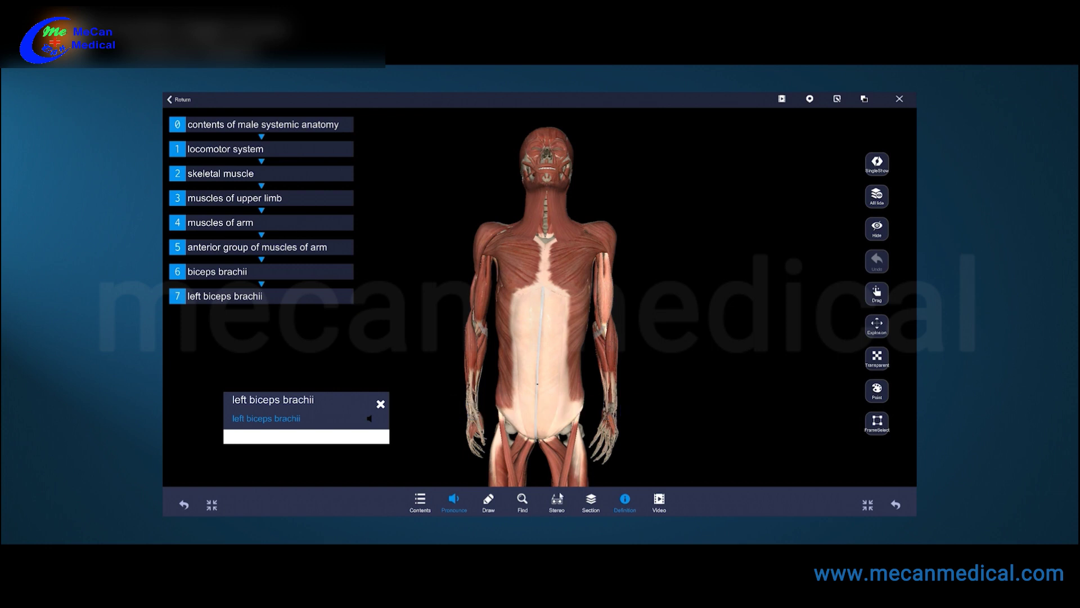
Open the artboard, outline the left pectoral muscle in blue and circle the right shoulder in yellow, each with a leader line.
left_click(488, 501)
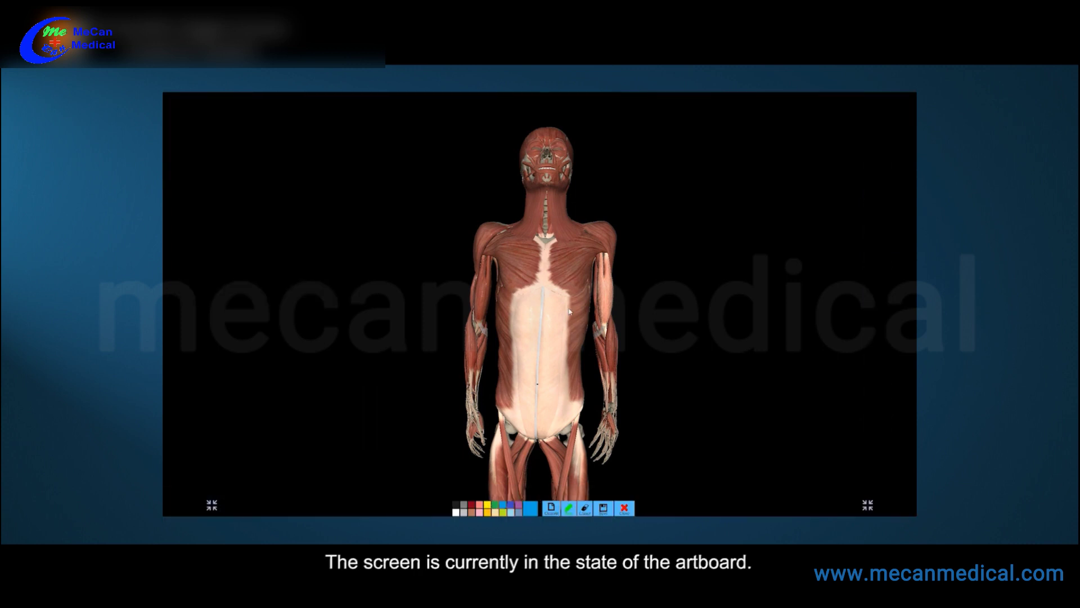
mouse_move(566, 235)
left_mouse_down()
mouse_move(543, 247)
mouse_move(545, 283)
mouse_move(576, 301)
mouse_move(611, 256)
mouse_move(597, 235)
mouse_move(565, 240)
mouse_move(693, 228)
left_mouse_up()
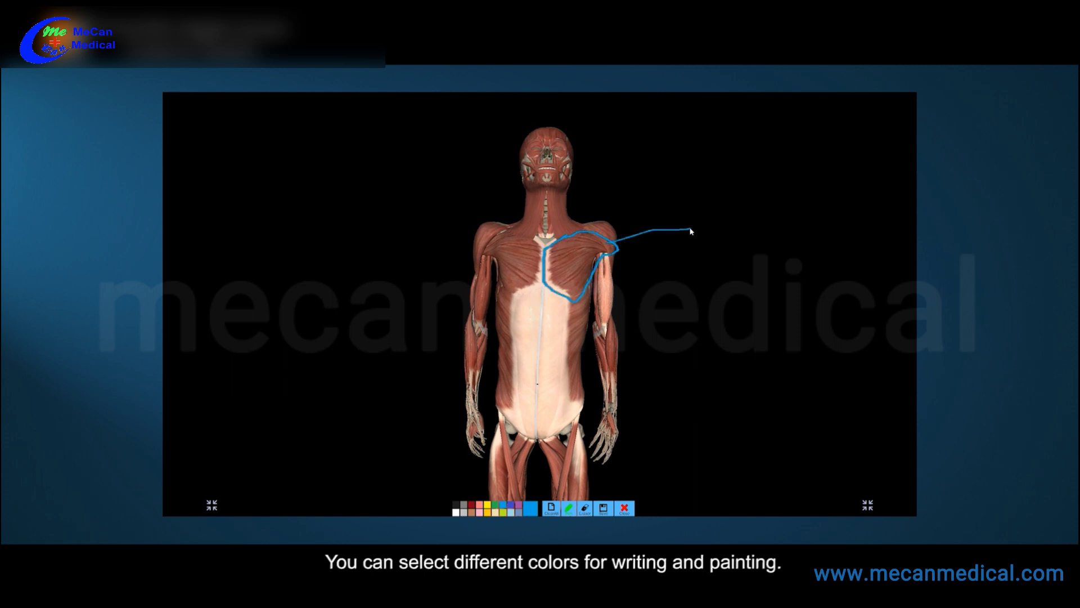
left_click(487, 504)
mouse_move(477, 258)
left_mouse_down()
mouse_move(506, 222)
mouse_move(405, 342)
left_mouse_up()
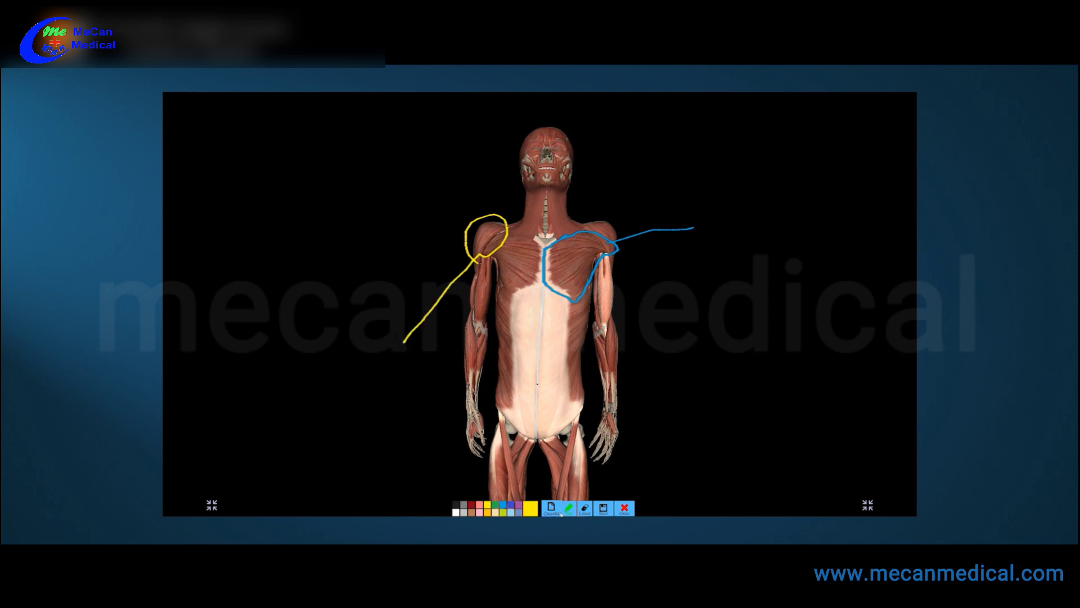
Erase the yellow circle and its leader line, and leave the painting.
left_click(586, 508)
mouse_move(500, 219)
left_mouse_down()
mouse_move(470, 239)
mouse_move(494, 260)
left_mouse_up()
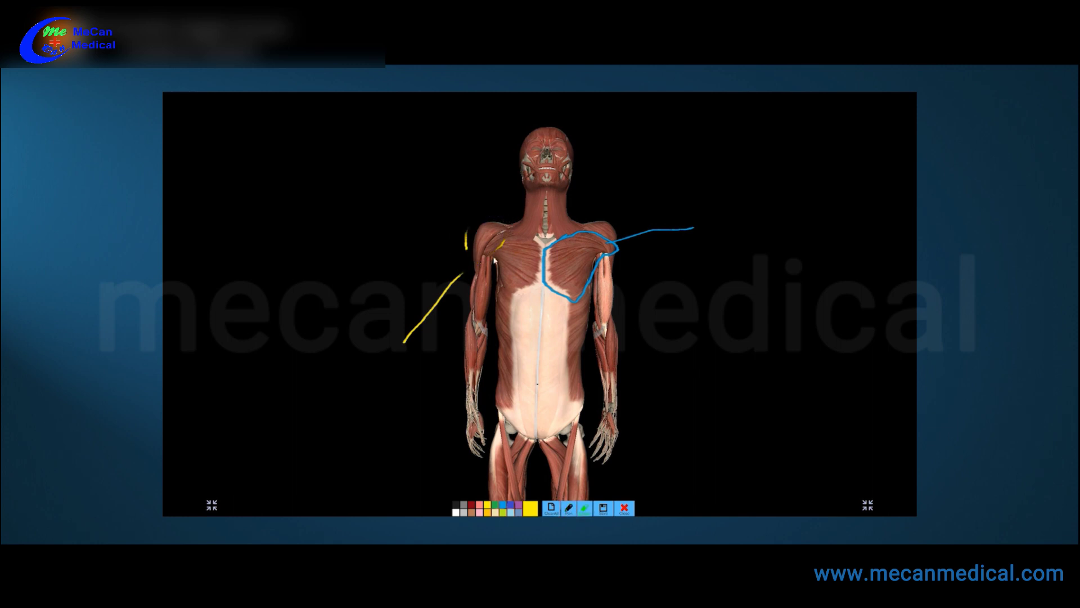
mouse_move(462, 226)
left_mouse_down()
mouse_move(444, 297)
mouse_move(401, 358)
left_mouse_up()
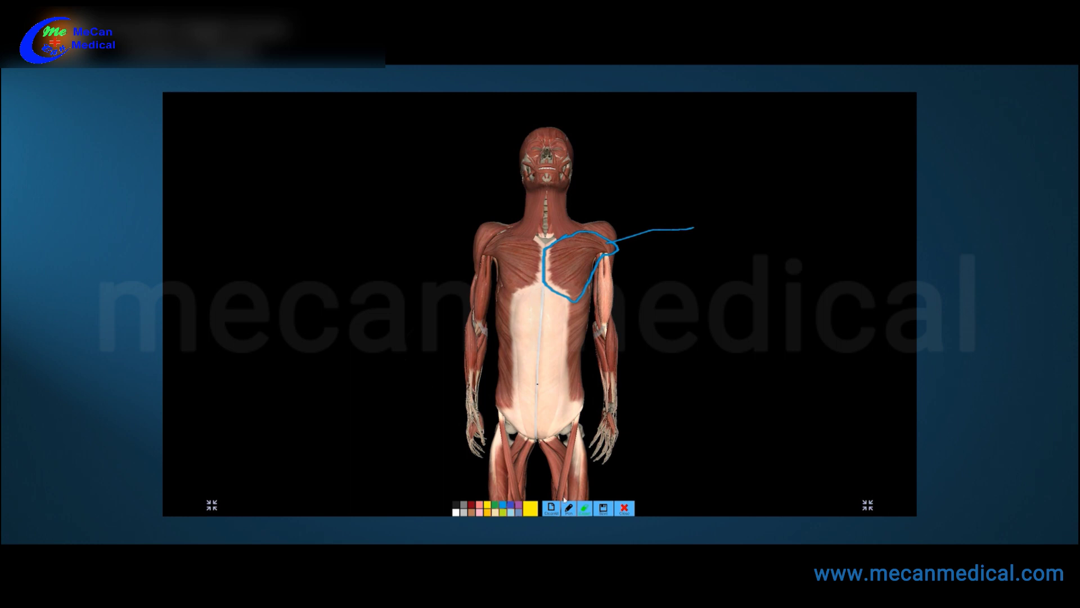
left_click(625, 508)
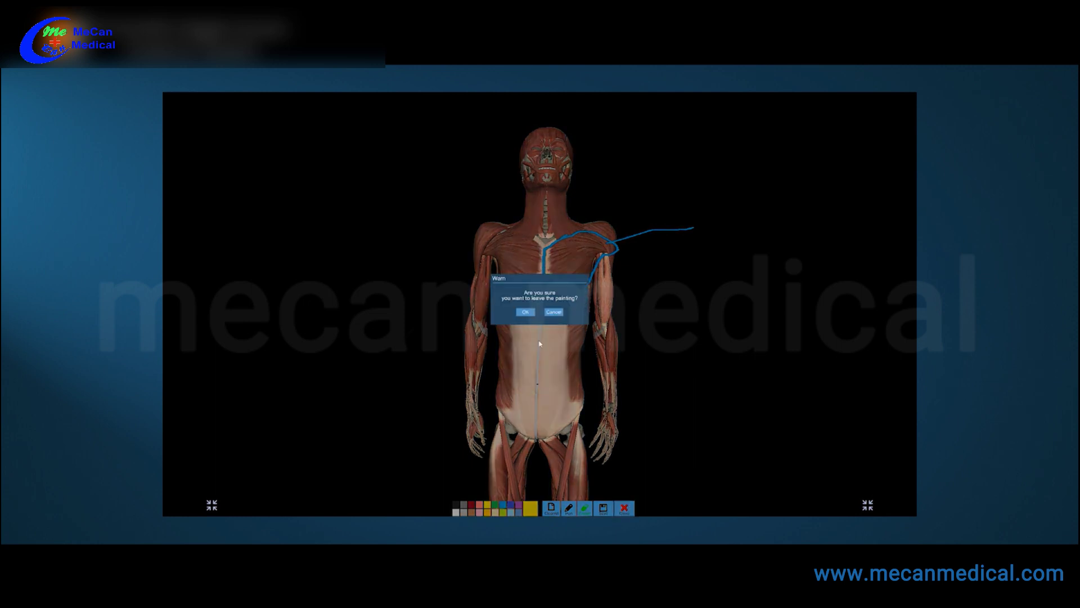
left_click(525, 312)
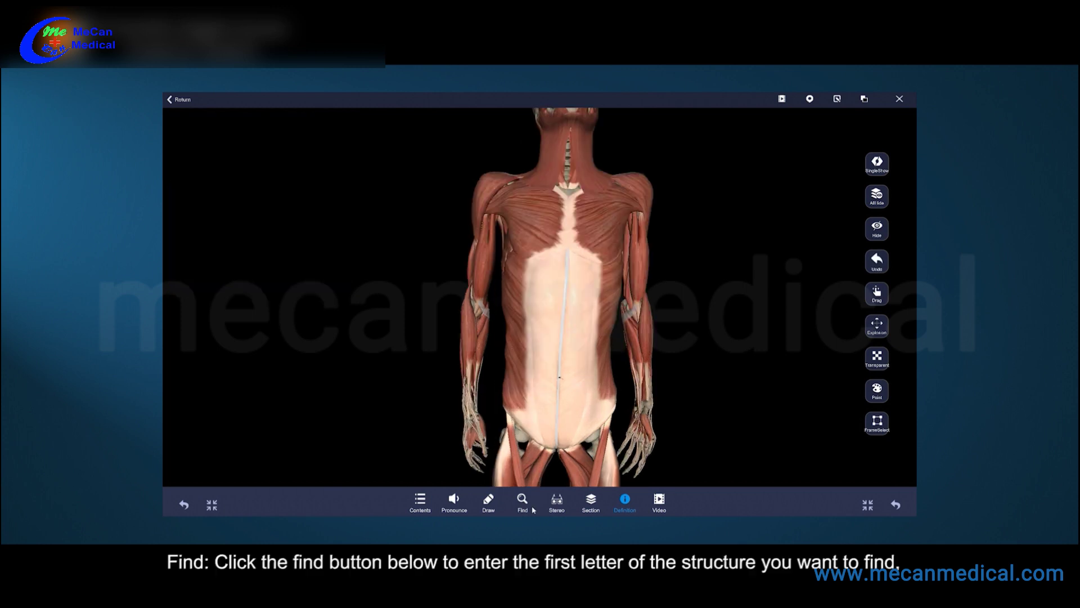
Search for structures beginning with L and load the liver into the scene.
left_click(522, 498)
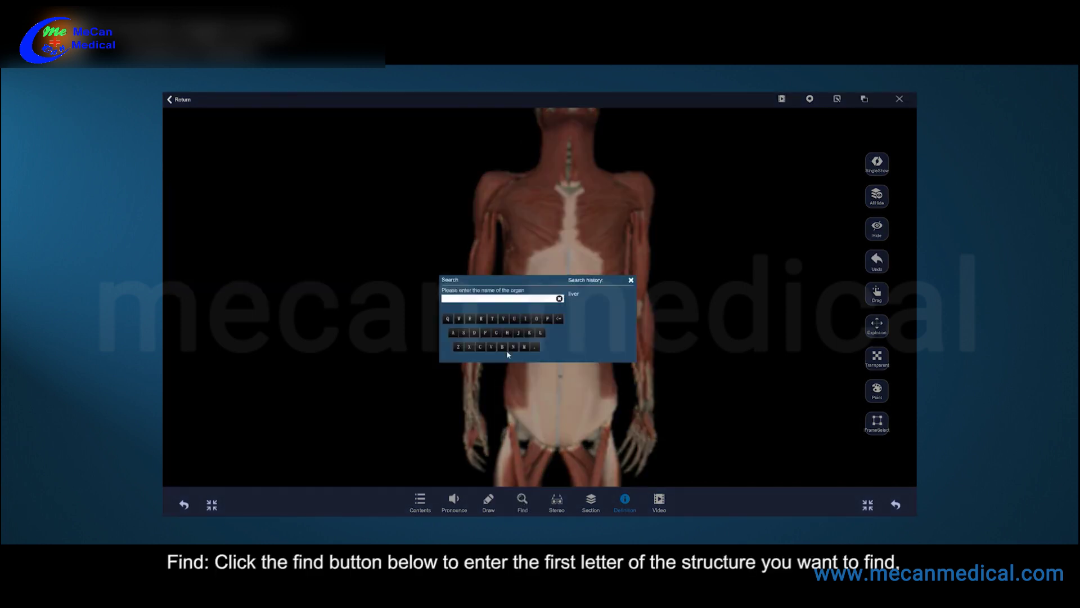
left_click(541, 334)
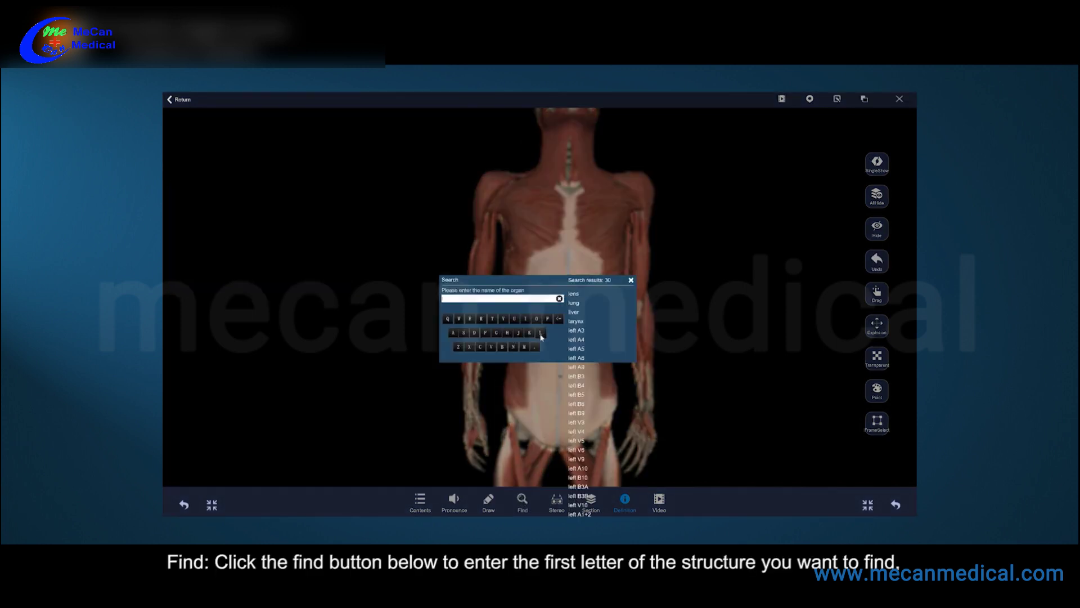
left_click(574, 312)
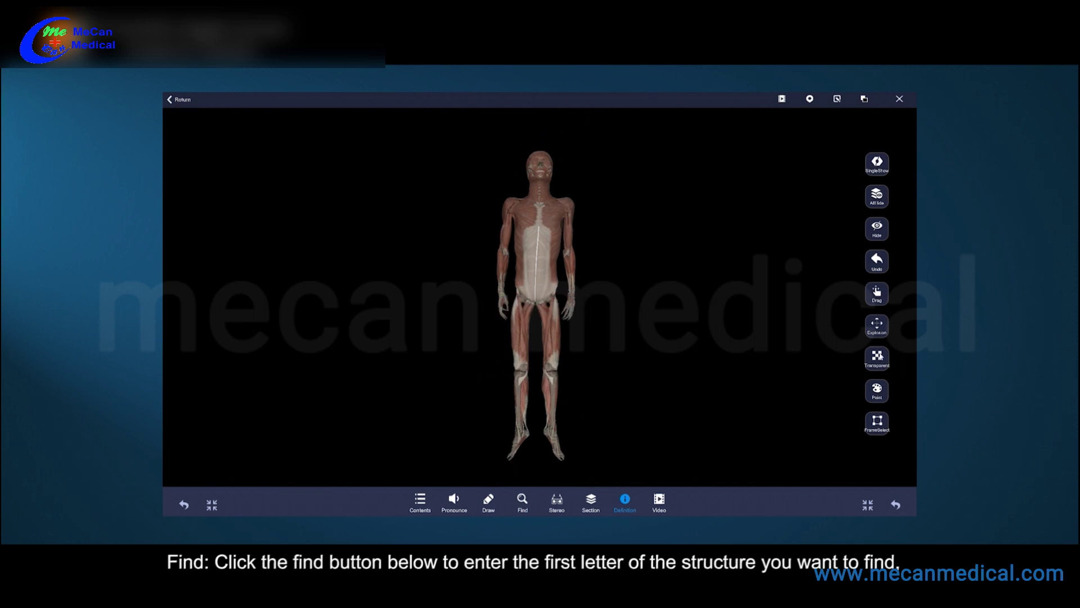
Apply Transparent at the slider's minimum to the structures around the liver and bring the liver into close view.
left_click(877, 357)
left_click_drag(606, 390, 495, 389)
scroll(520, 182, "up", 5)
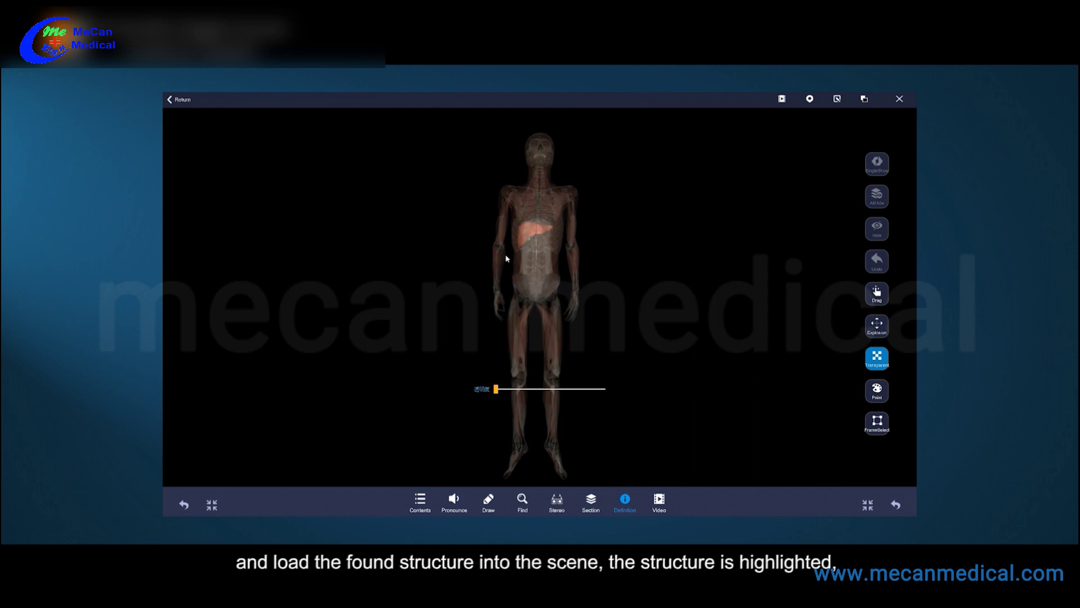
middle_click_drag(520, 182, 530, 361)
scroll(523, 294, "up", 5)
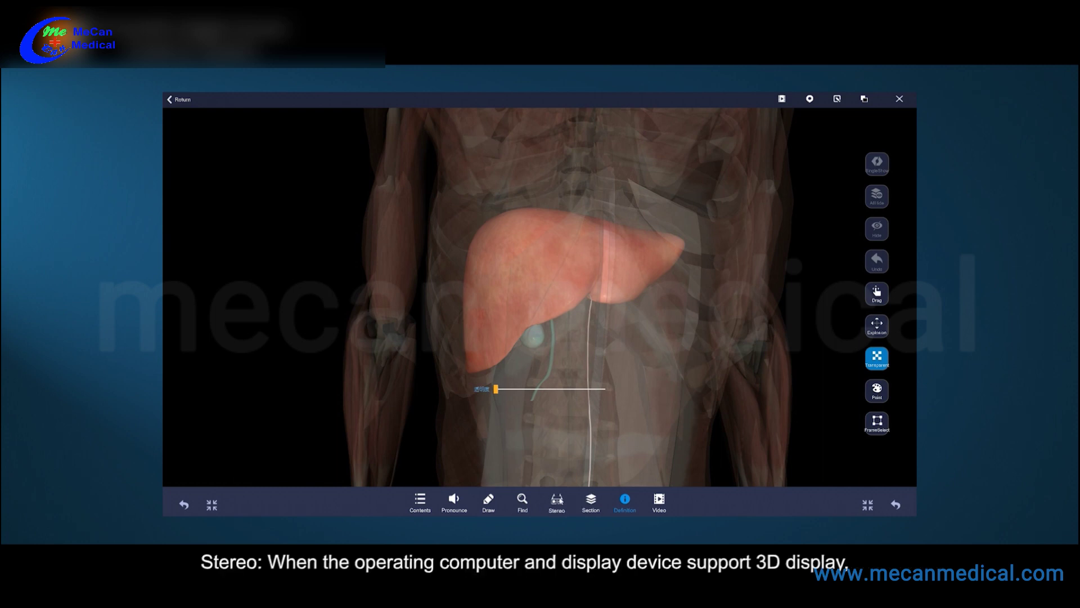
Toggle the stereo display and open the human body section views.
left_click(555, 503)
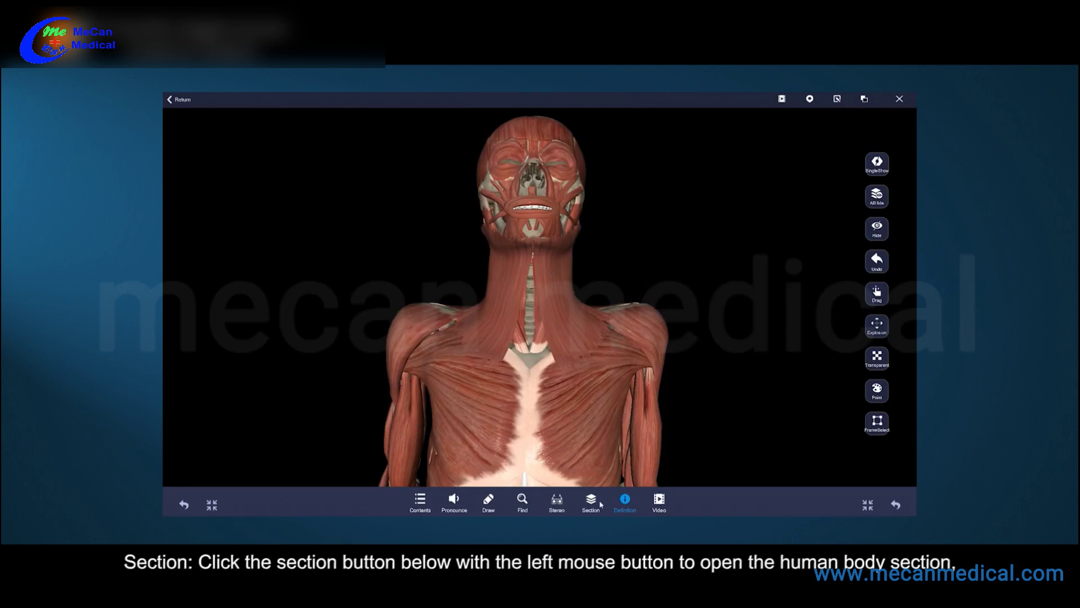
left_click(597, 500)
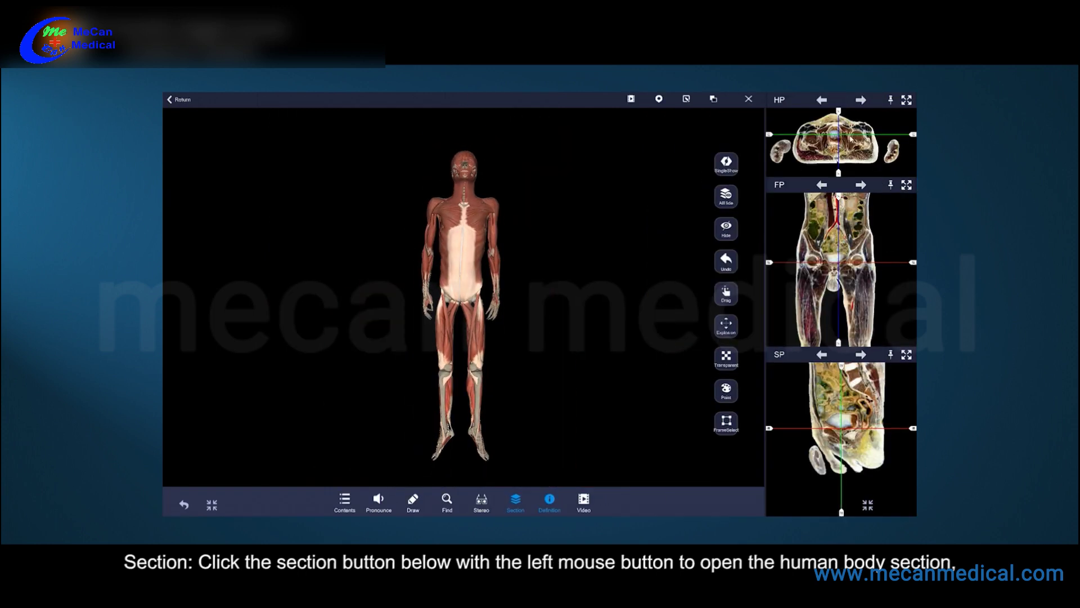
View the HP, FP and SP sections enlarged one after another and restore their normal size.
left_click(908, 99)
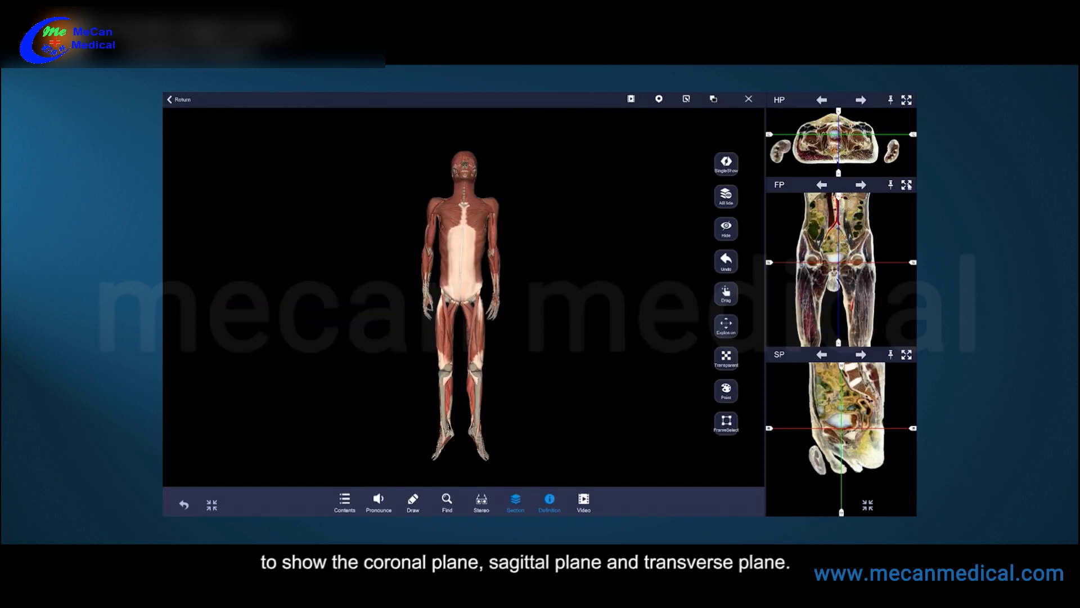
left_click(907, 236)
left_click(901, 103)
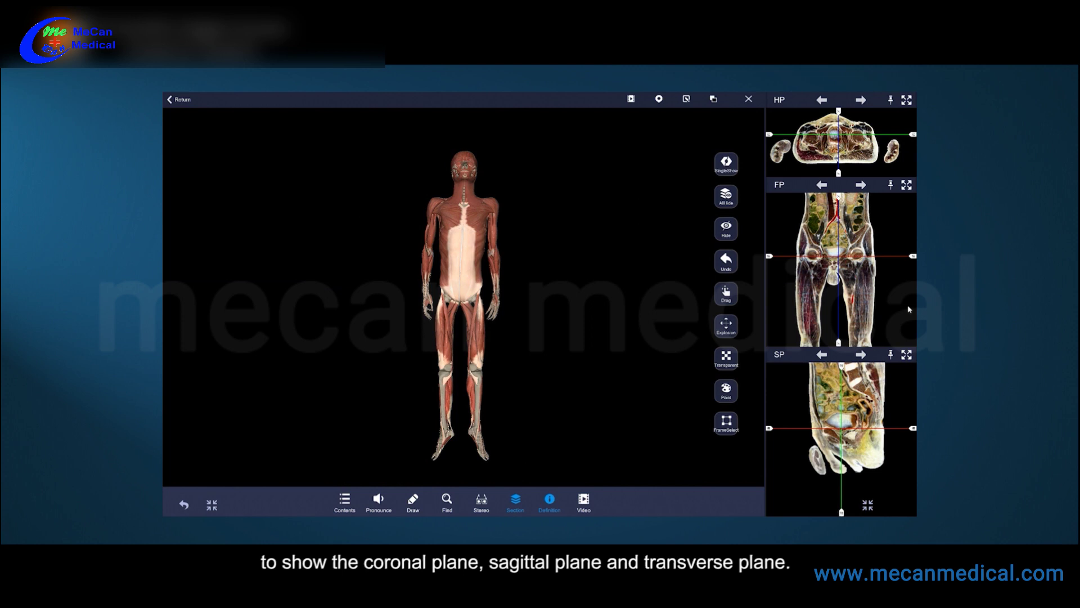
left_click(911, 316)
left_click(901, 104)
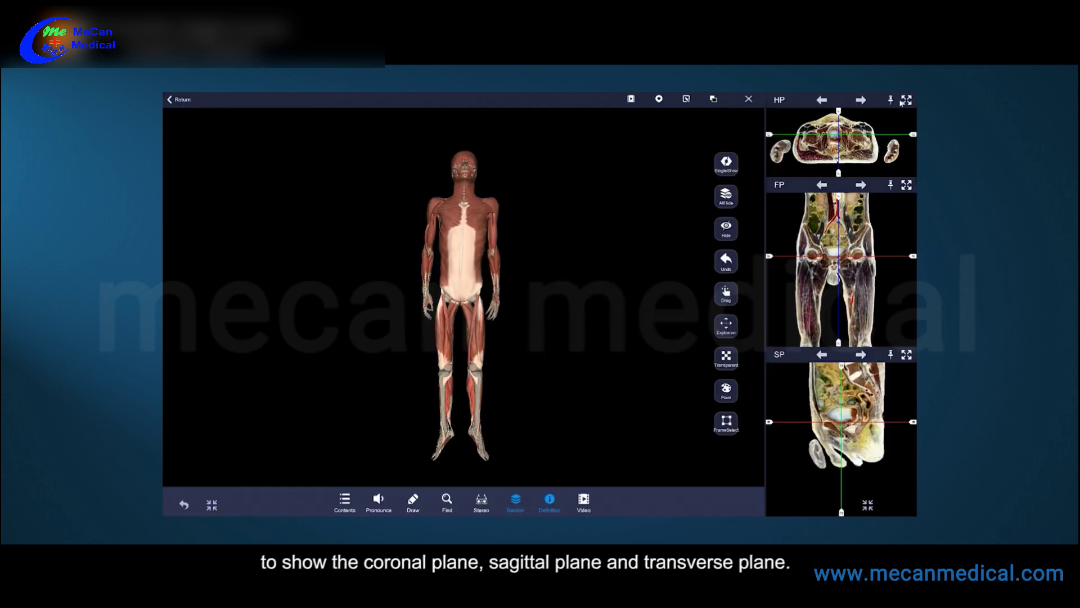
Detach the HP section as a floating window beside the body, enlarge it slightly and dock it back.
left_click(891, 99)
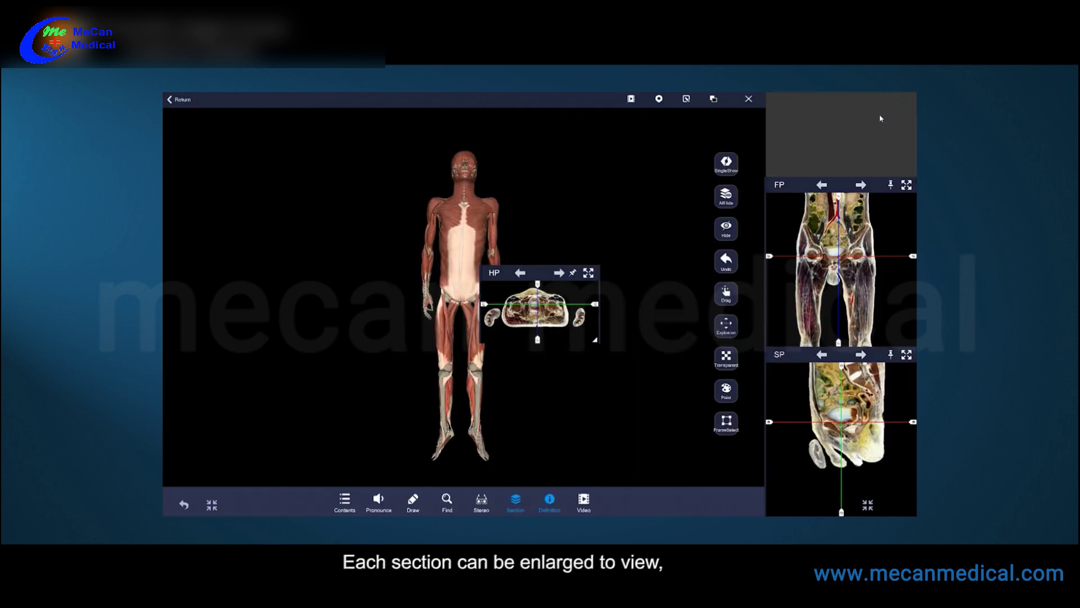
left_click_drag(545, 272, 230, 174)
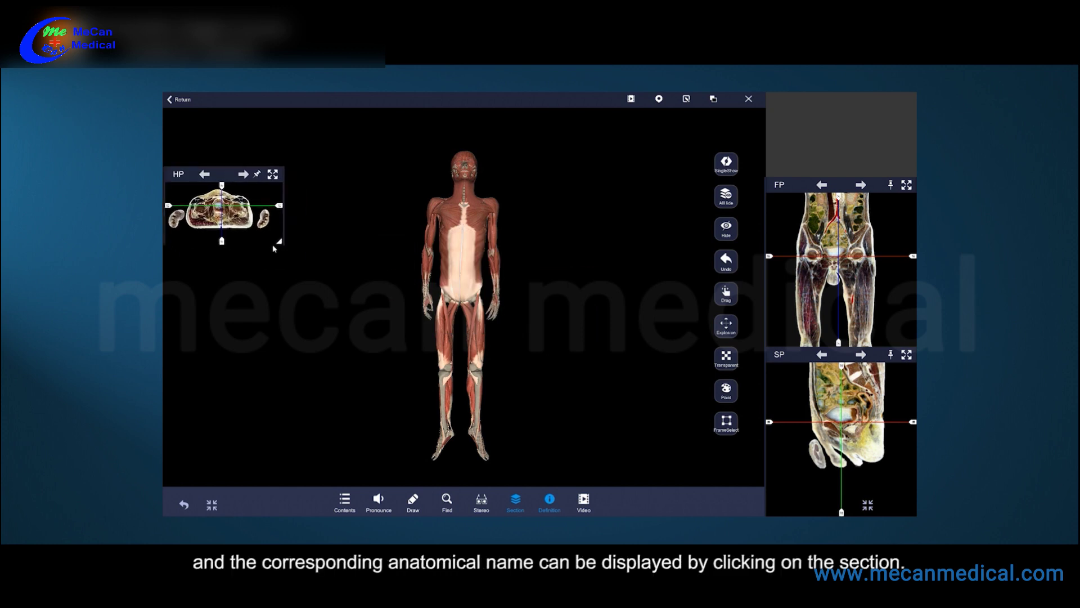
left_click_drag(280, 243, 300, 254)
left_click(324, 161)
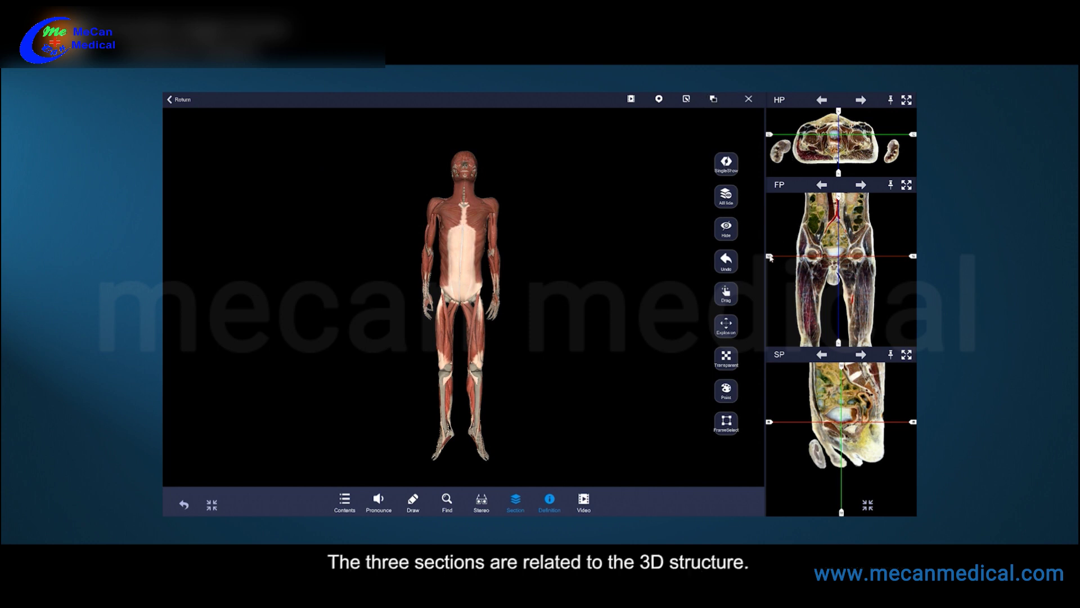
Move the transverse section plane up to the chest and lower it to the upper abdomen.
scroll(536, 277, "up", 5)
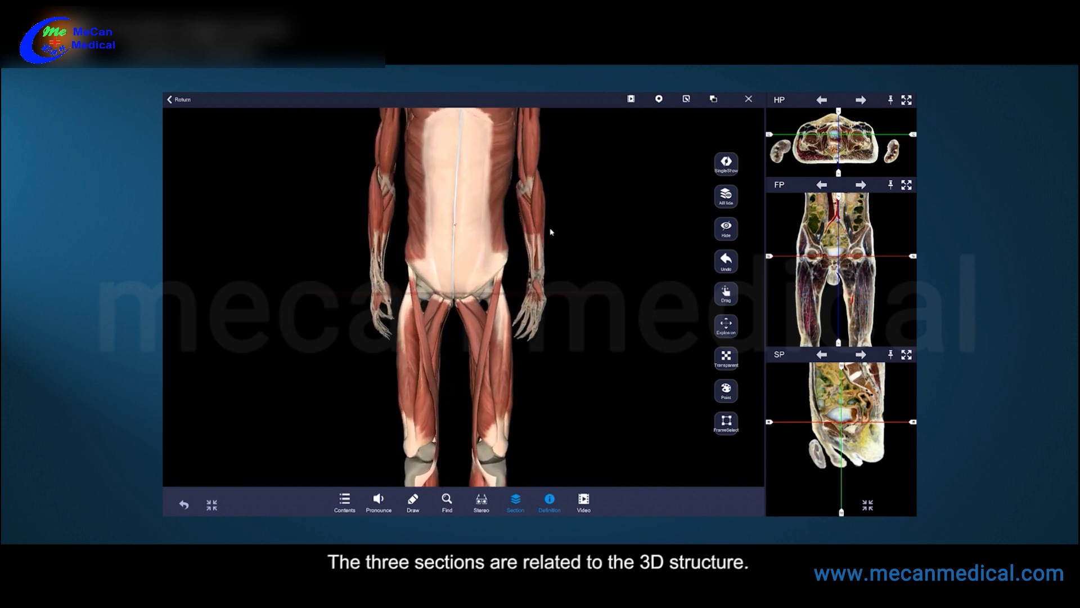
middle_click_drag(561, 297, 561, 321)
left_click_drag(531, 392, 522, 255)
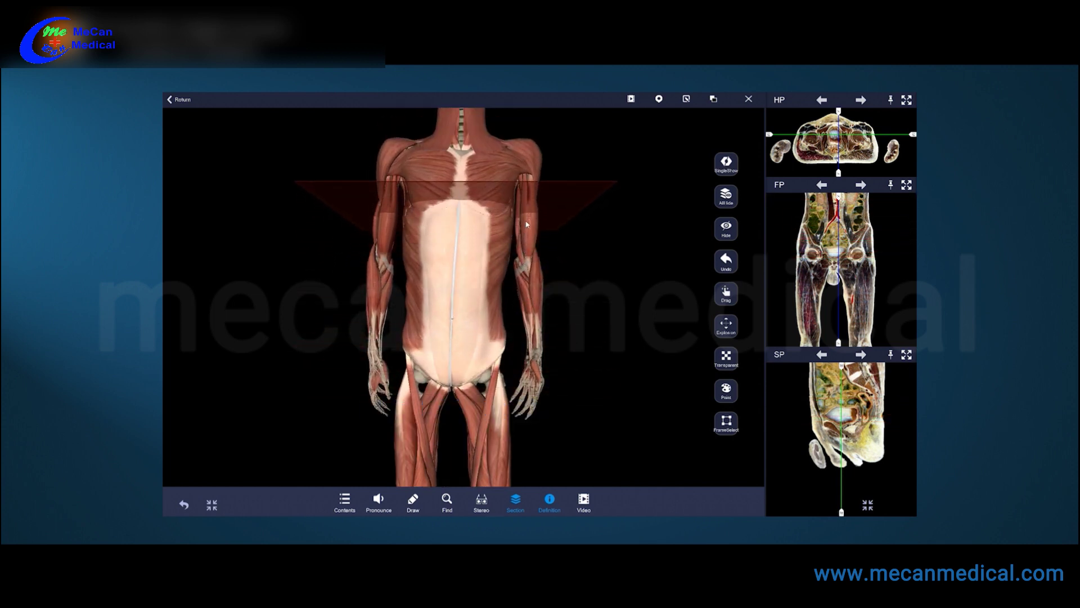
left_click_drag(799, 227, 804, 508)
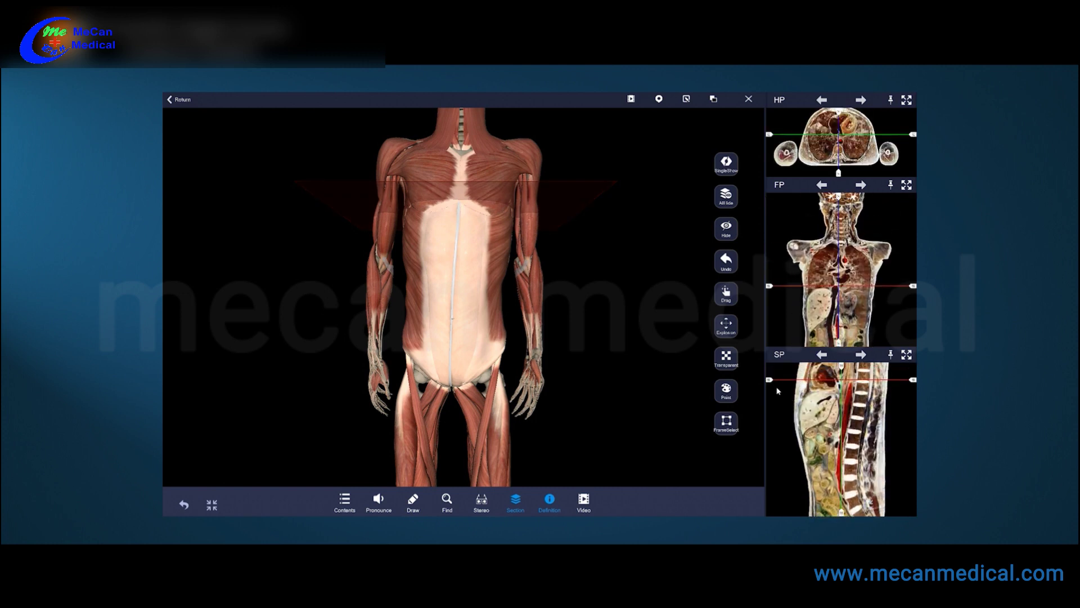
left_click_drag(770, 382, 777, 401)
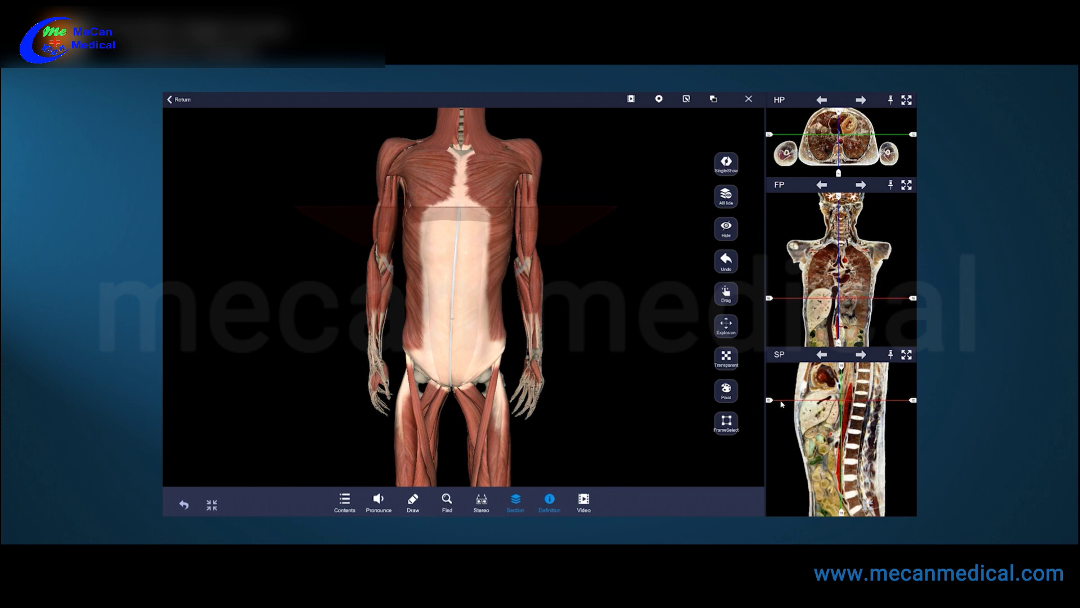
Identify the liver by selecting it on the SP section, and close the section views.
left_click(809, 408)
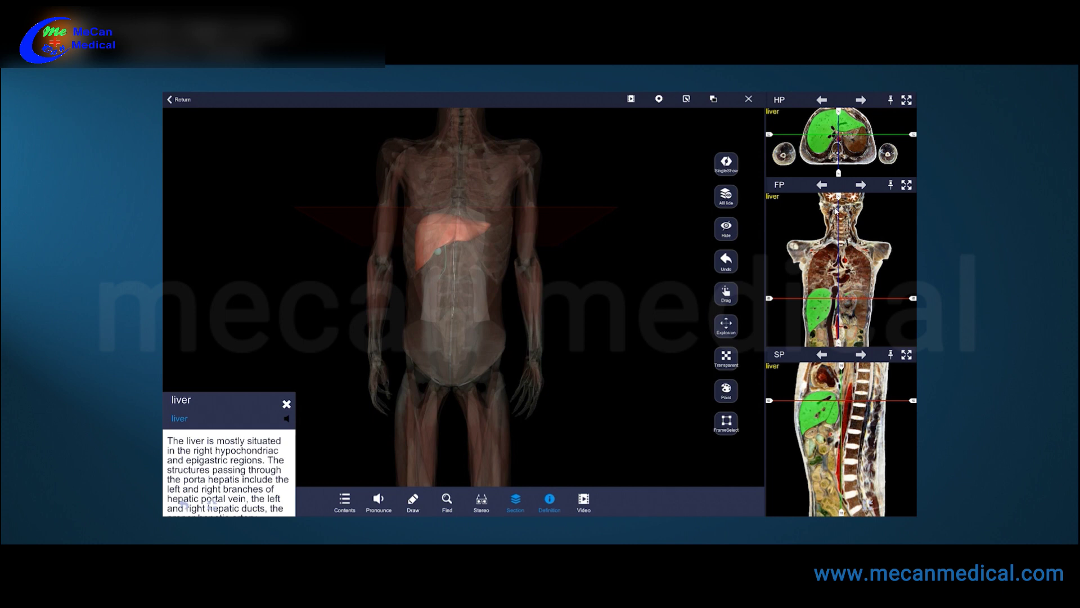
left_click(521, 509)
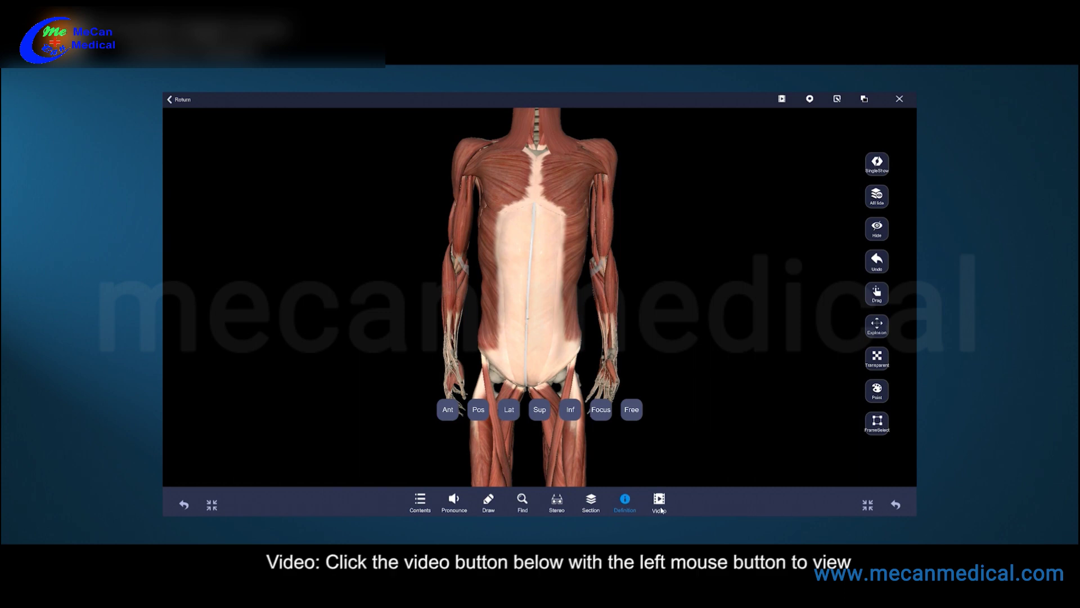
Open the videos for the current scene and play the one about the axis of the human body.
left_click(659, 501)
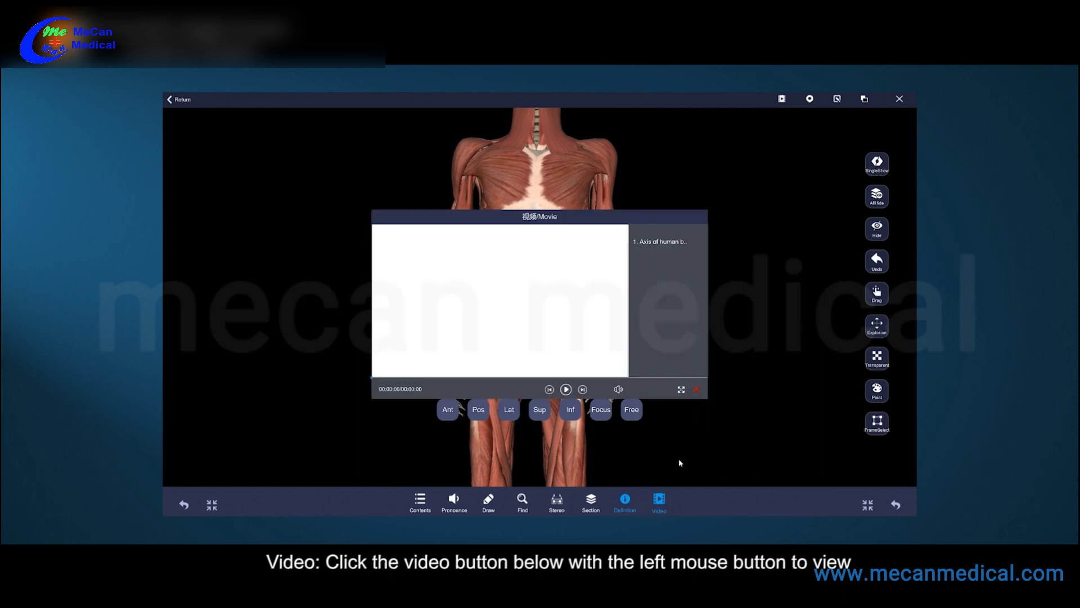
left_click(659, 242)
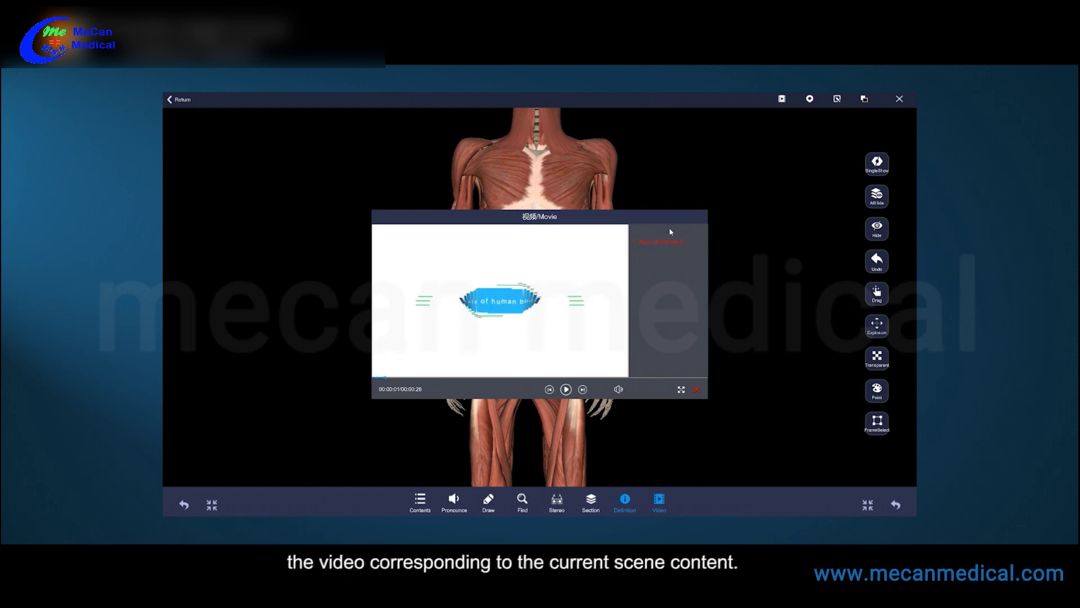